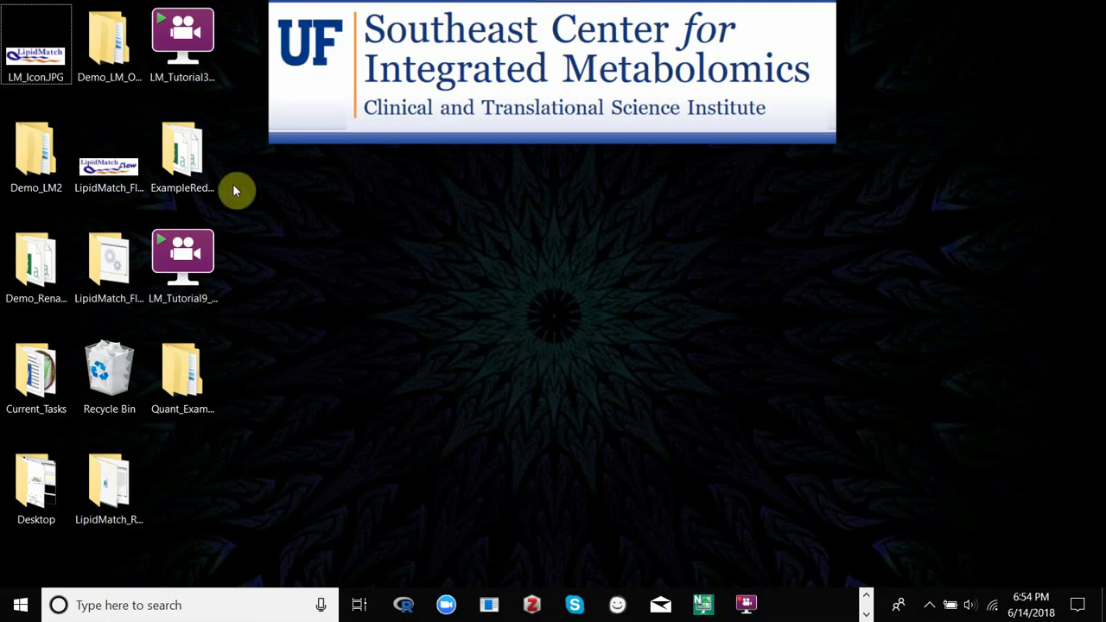
Step: Open the NIST_1950 folder inside Quant_Examples and check its negative feature table and internal standard table files
double_click(195, 375)
left_click(339, 226)
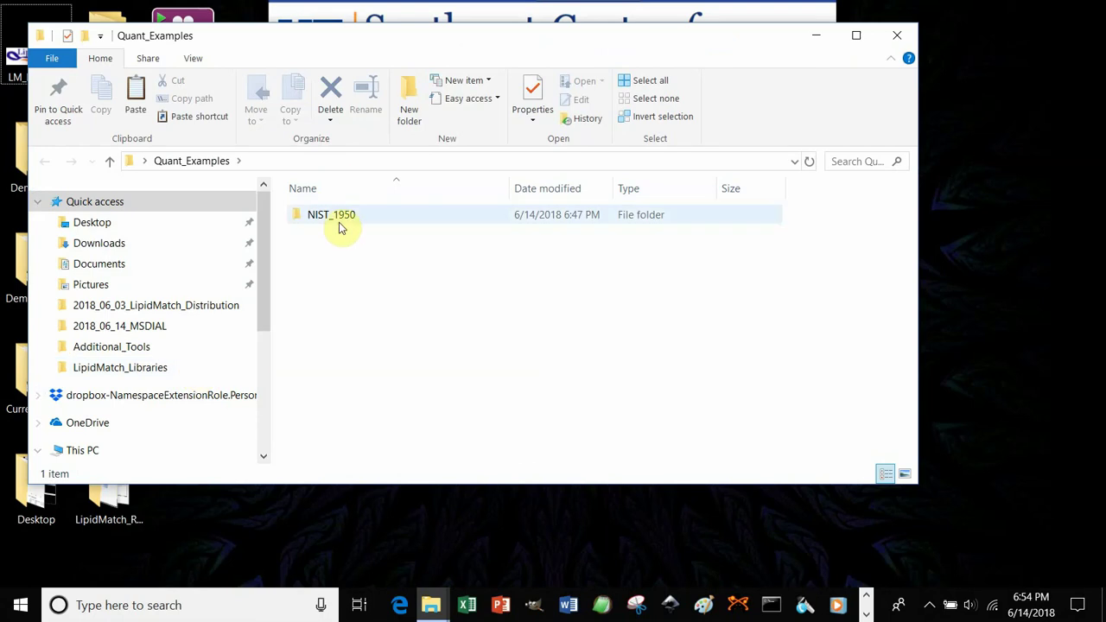
double_click(339, 226)
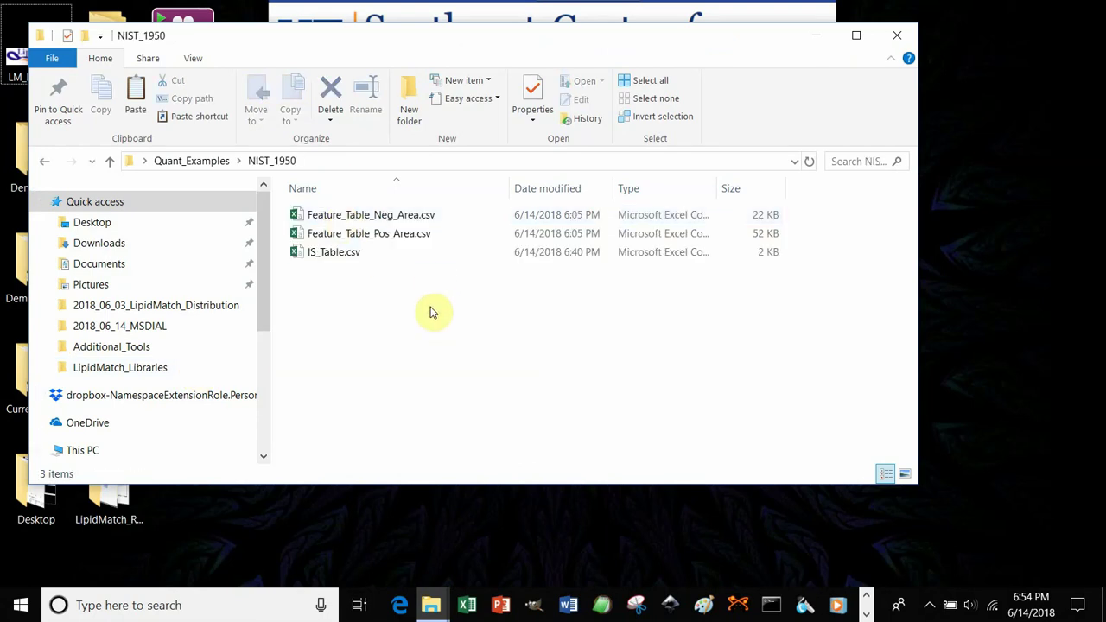
left_click(391, 222)
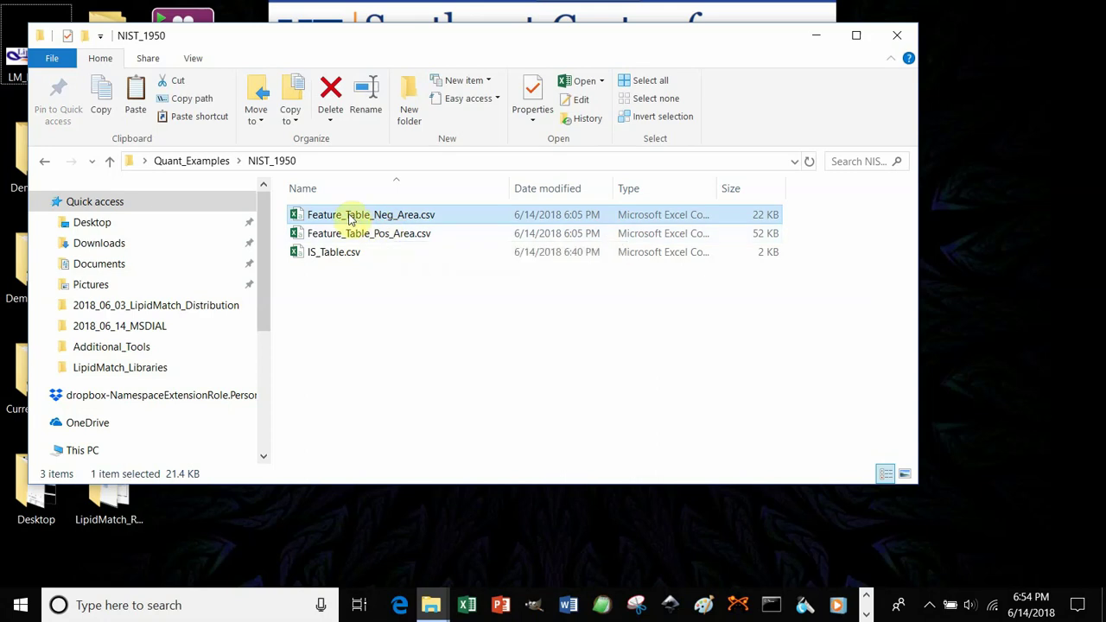
left_click(354, 259)
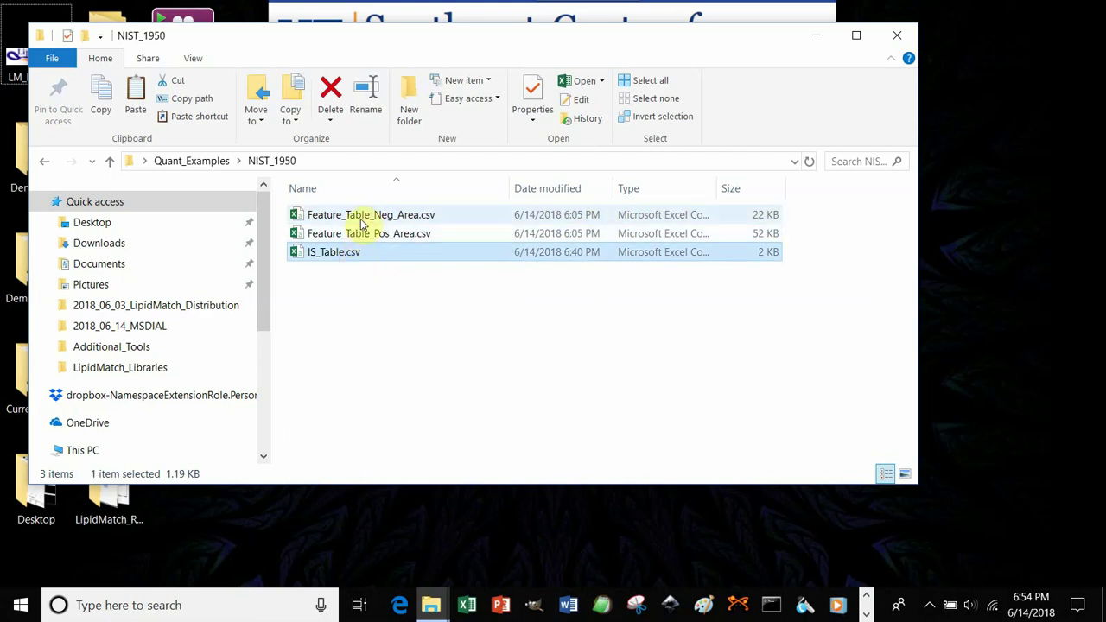
Step: Open Feature_Table_Neg_Area.csv in Excel, accepting the file format warnings
double_click(363, 219)
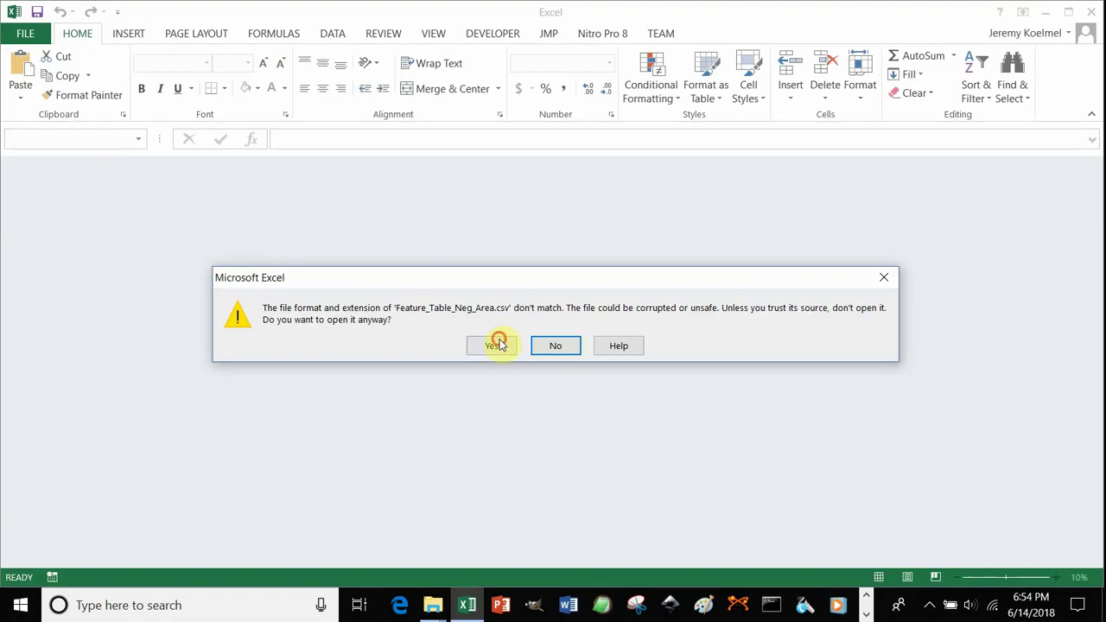
left_click(500, 345)
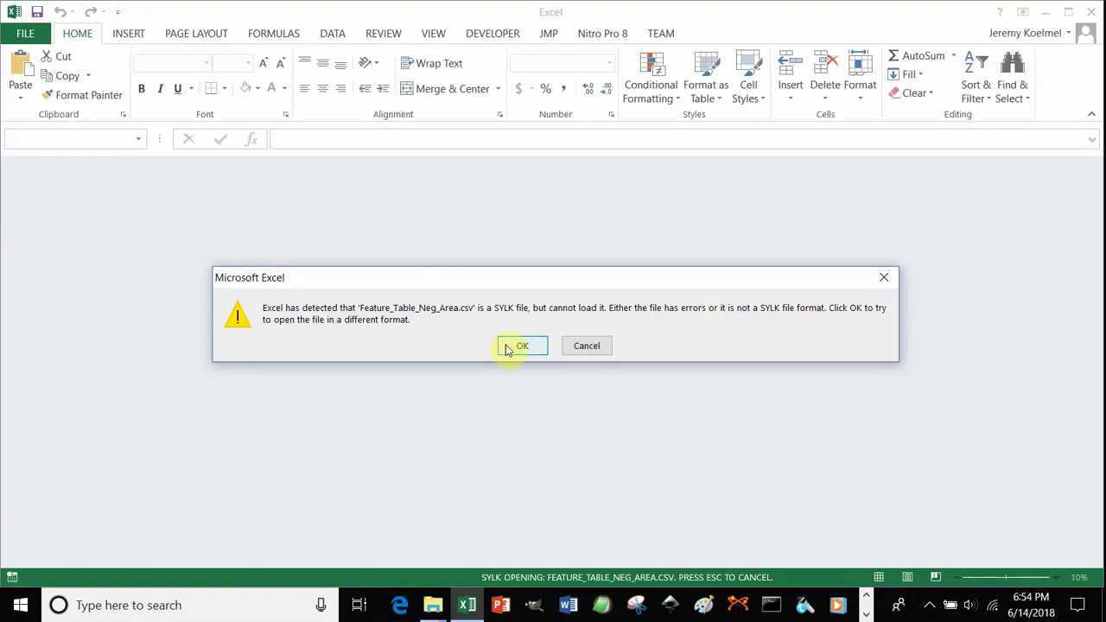
left_click(507, 346)
Step: Examine the negative feature table's sample areas, ranked lipid IDs, intensities, m/z, retention time, class and adduct columns
left_click(61, 214)
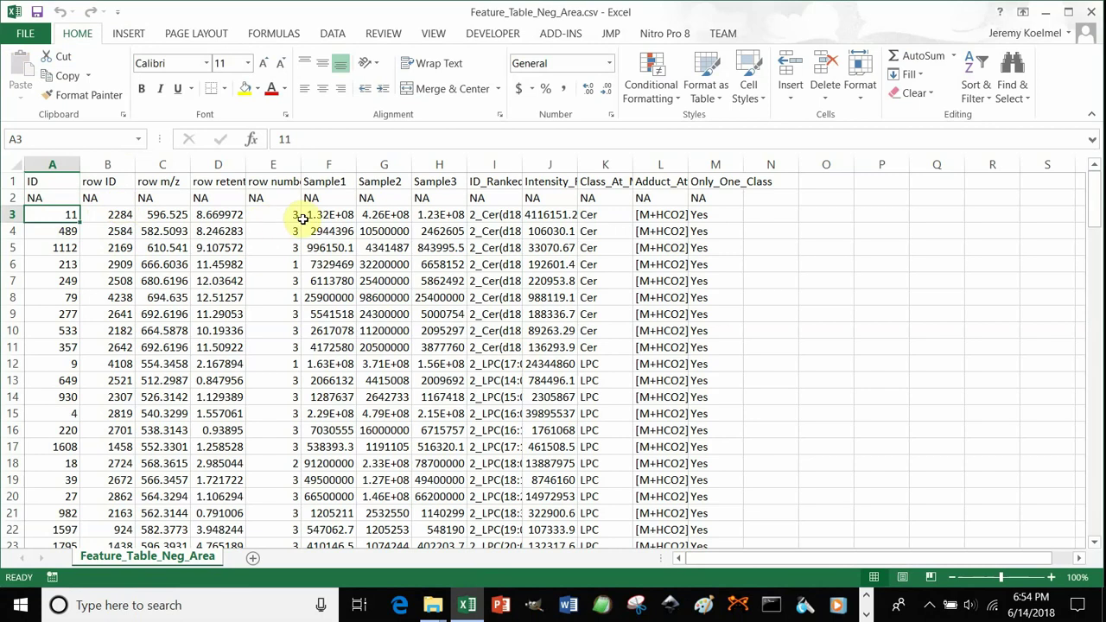
left_click_drag(321, 165, 466, 178)
left_click(449, 181)
left_click(509, 214)
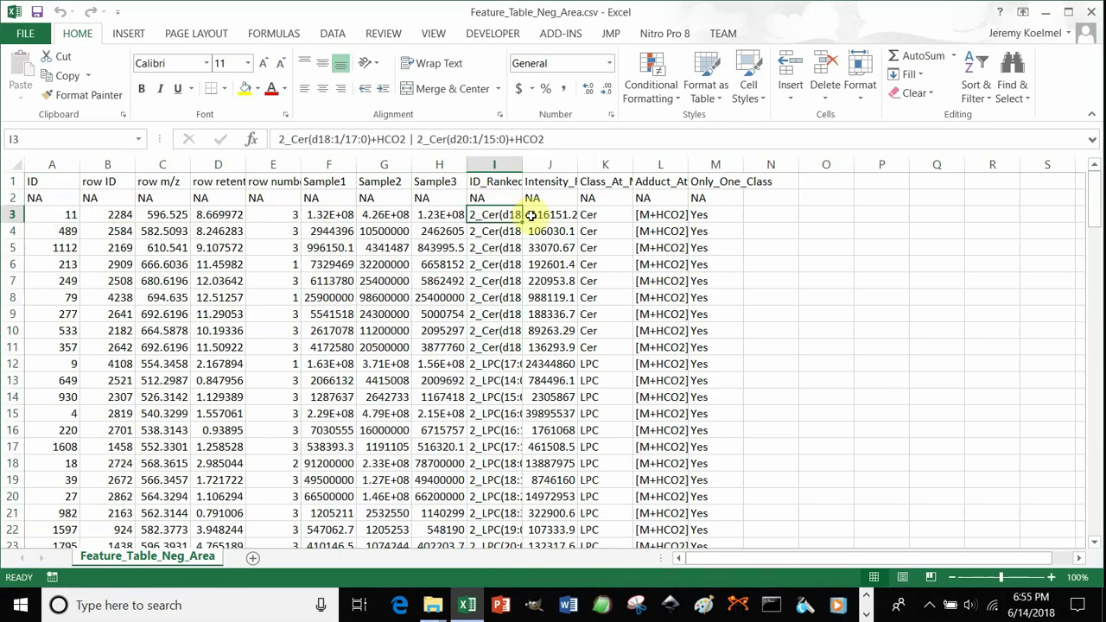
left_click(501, 229)
left_click(508, 215)
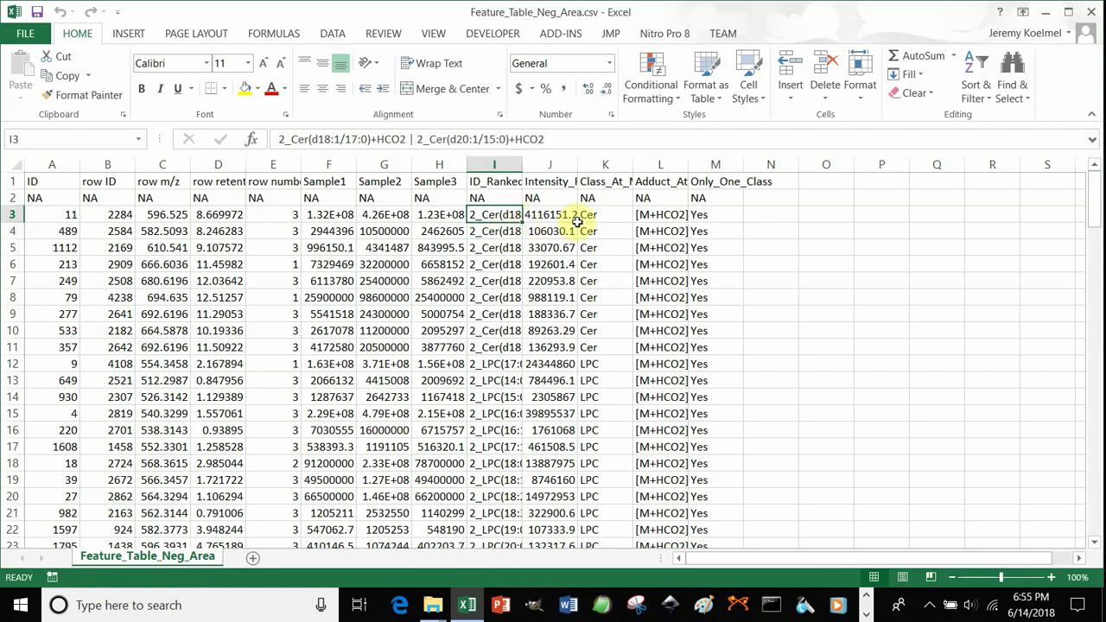
left_click(561, 216)
left_click(559, 264)
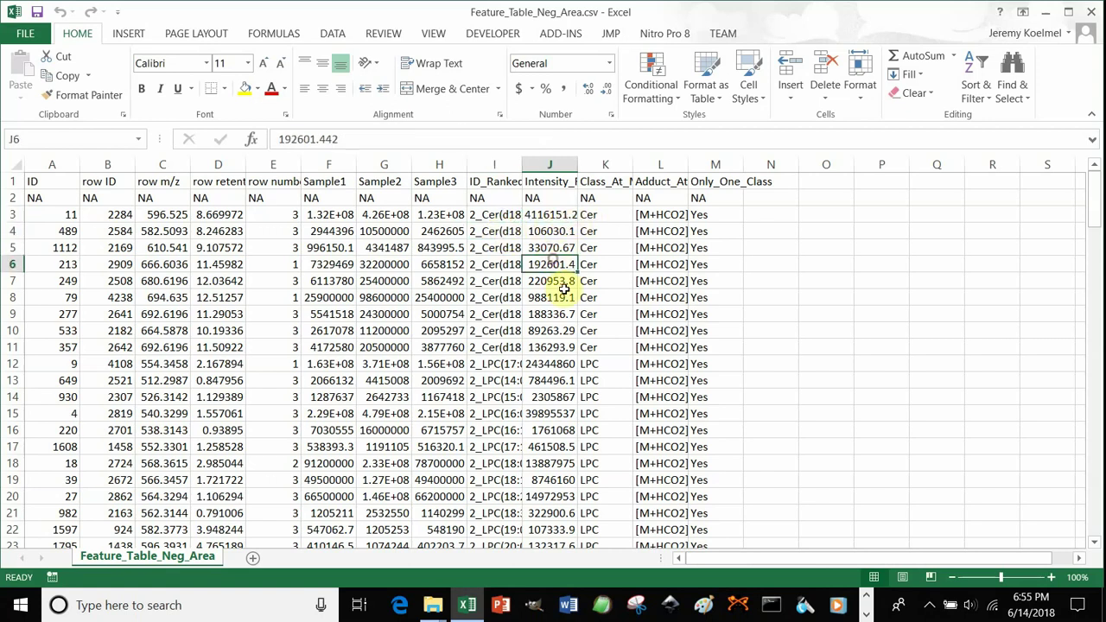
left_click(604, 214)
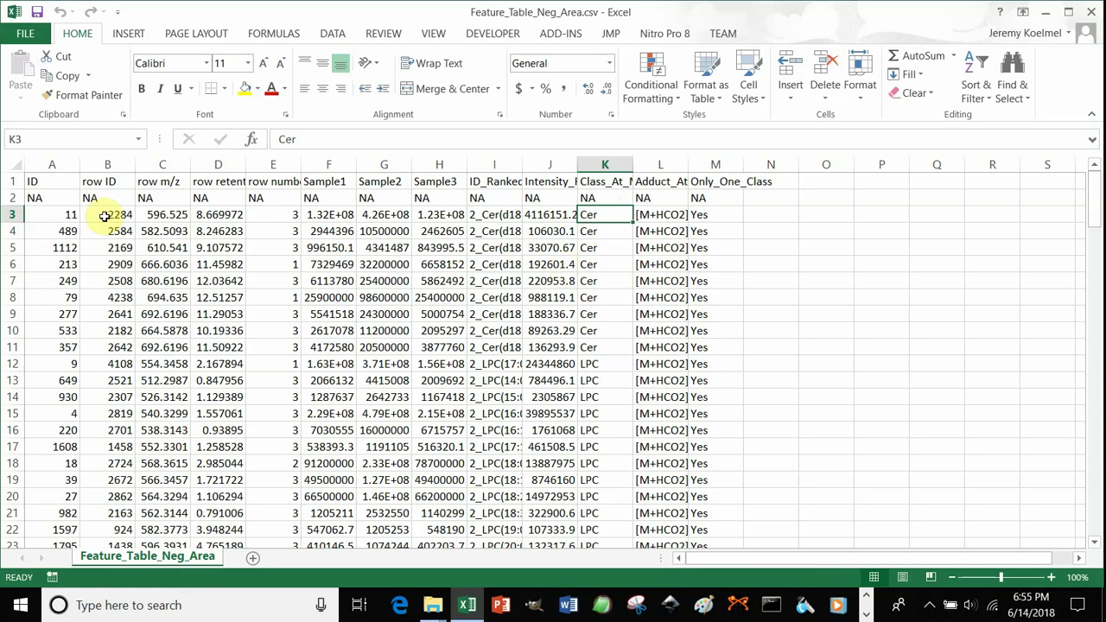
left_click(164, 214)
left_click(219, 214)
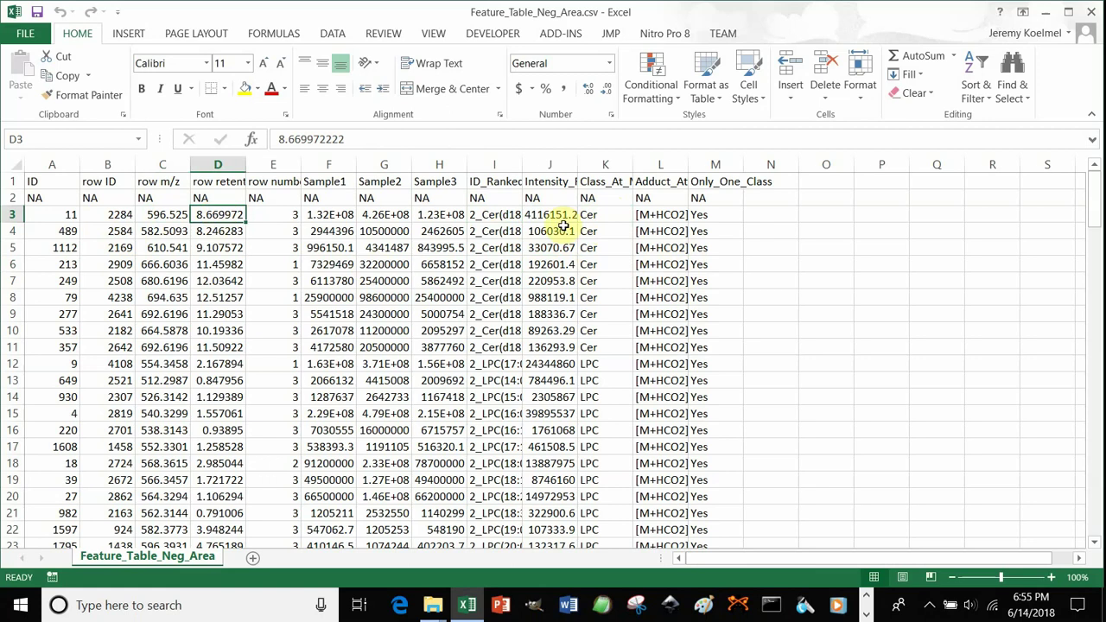
left_click(598, 218)
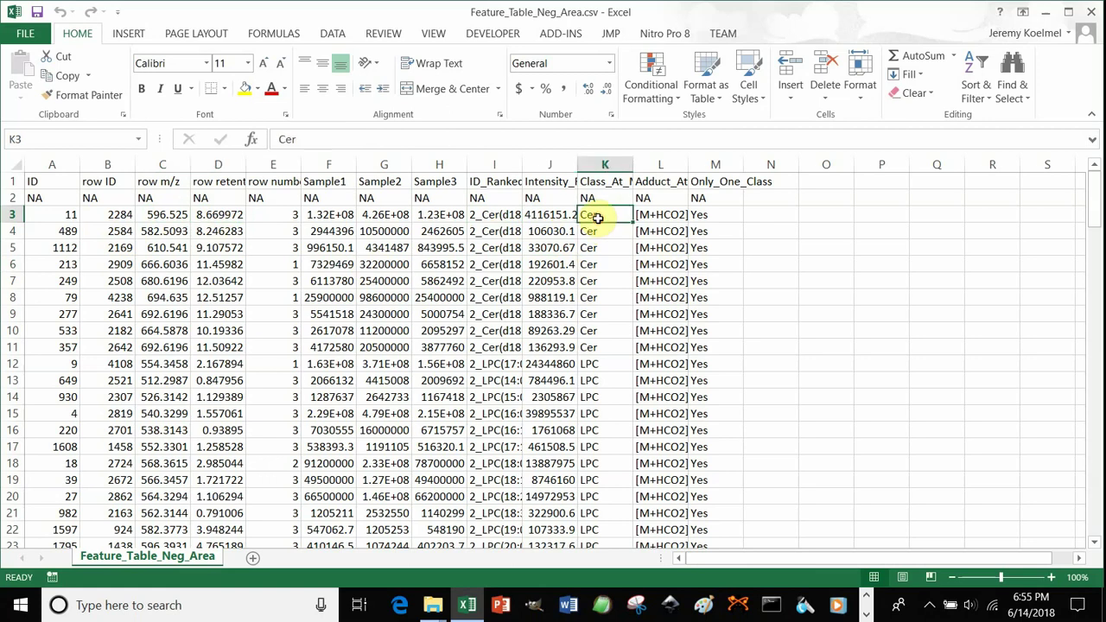
left_click(652, 217)
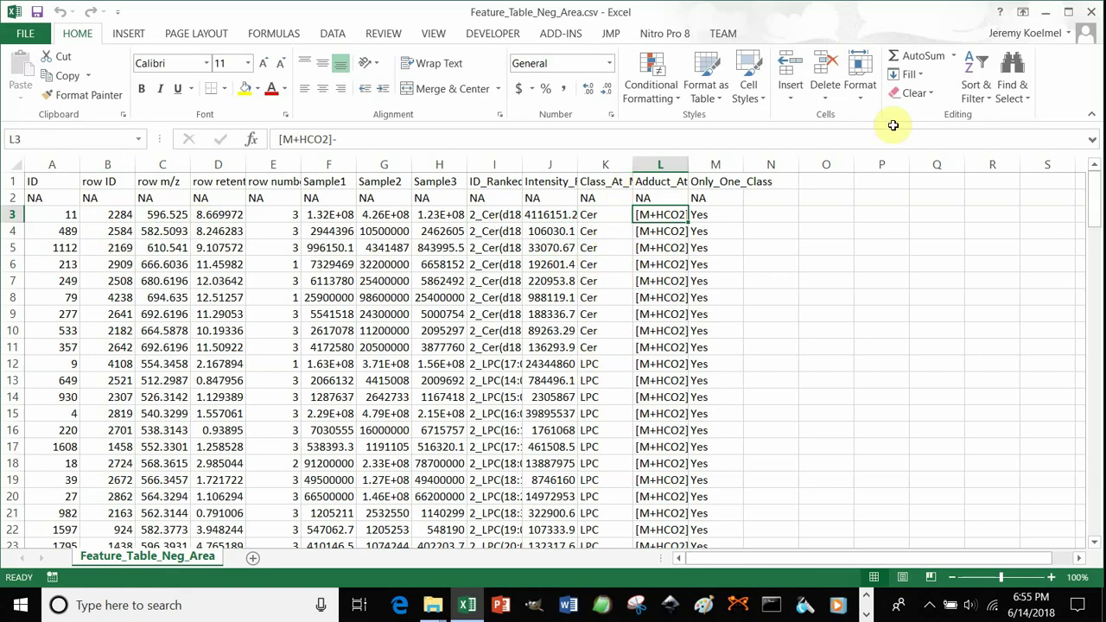
Step: Close the negative feature table and open IS_Table.csv from the NIST_1950 folder
left_click(1094, 14)
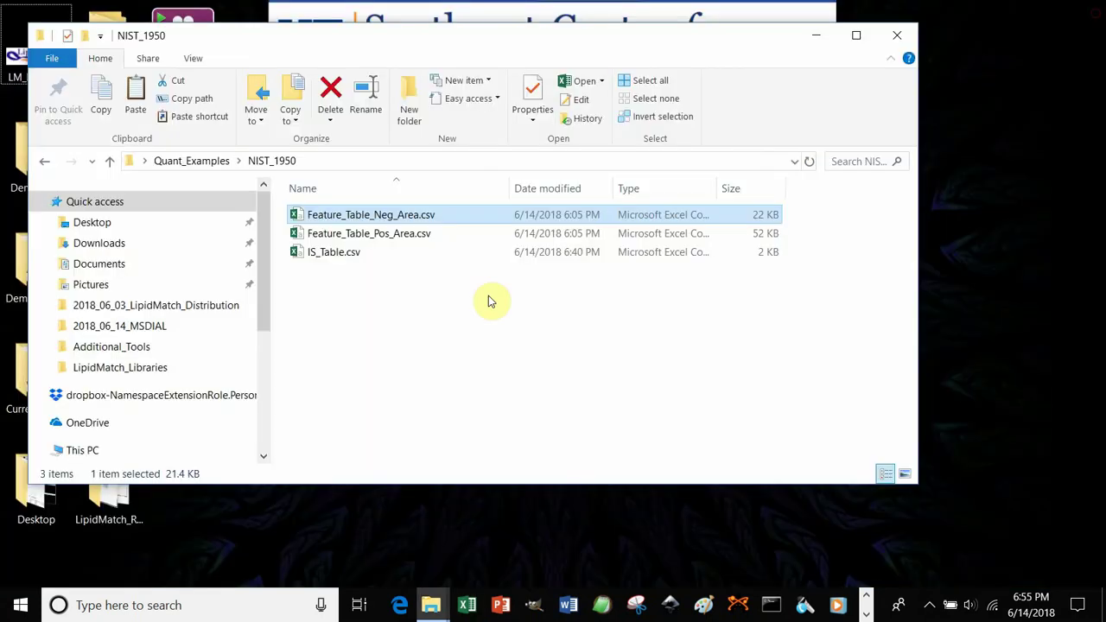
double_click(337, 257)
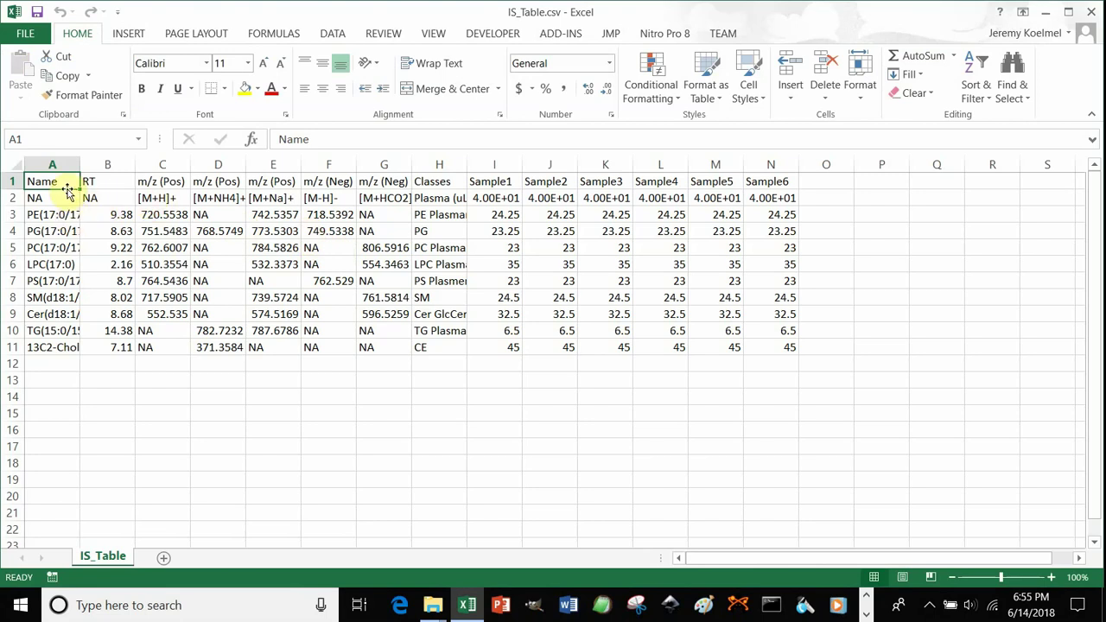
Step: Examine the internal standard names in the Name column of IS_Table, from the header to row 11
left_click(53, 159)
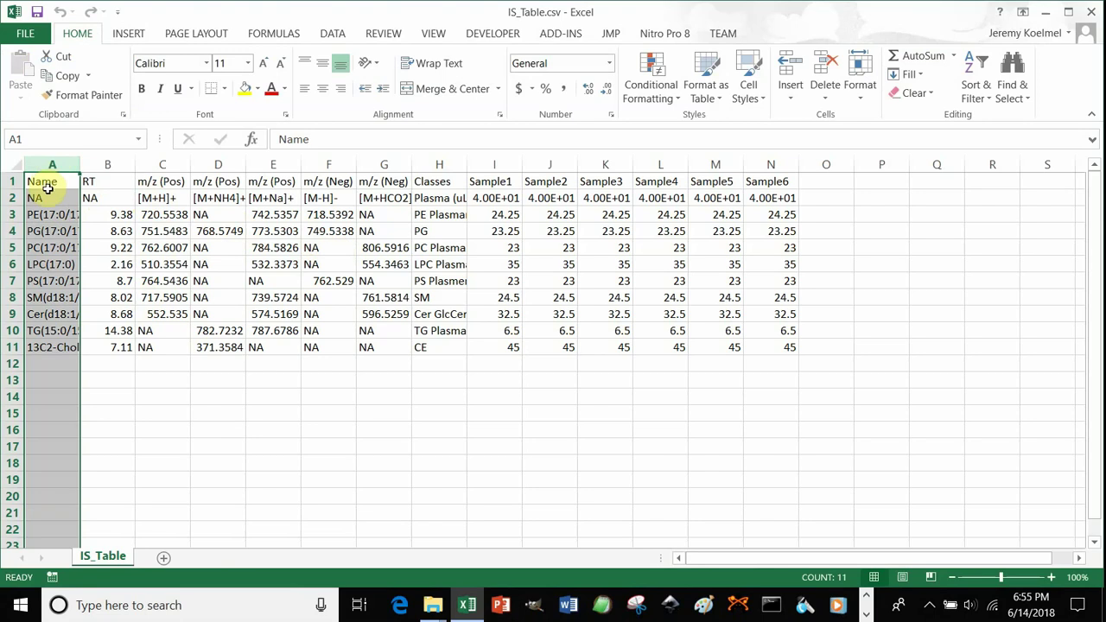
left_click(37, 186)
left_click(40, 213)
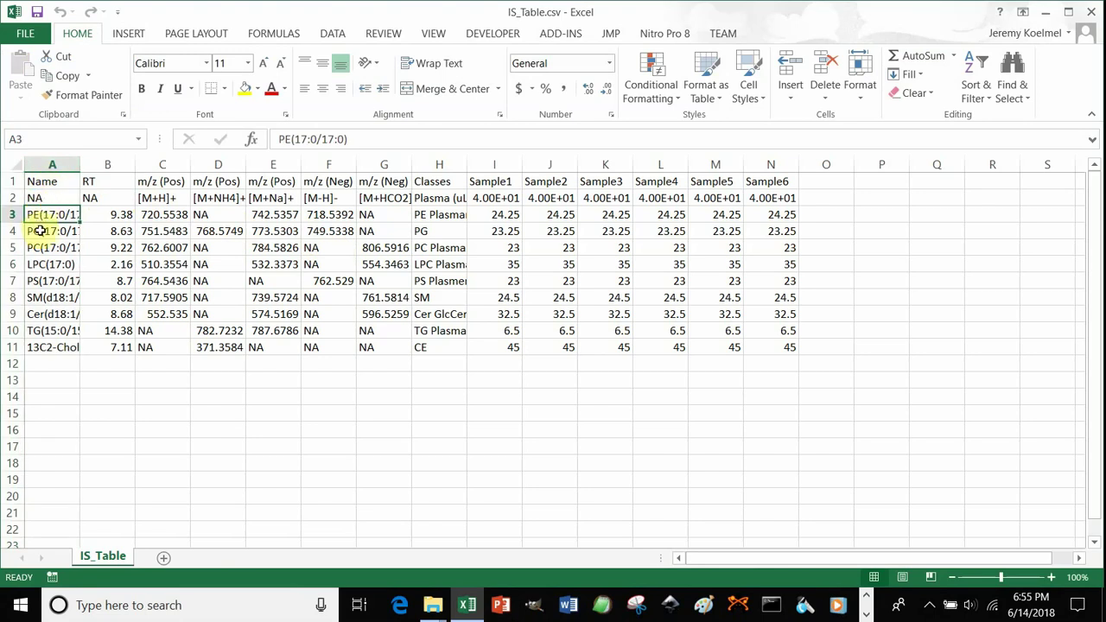
left_click(41, 232)
left_click(44, 248)
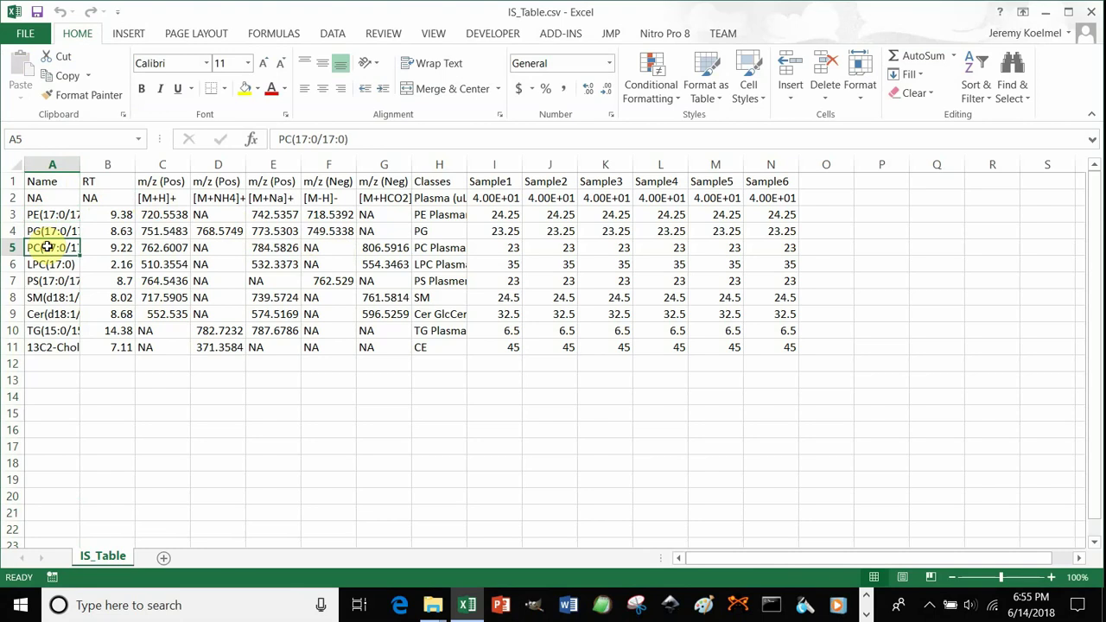
left_click(52, 281)
left_click(53, 298)
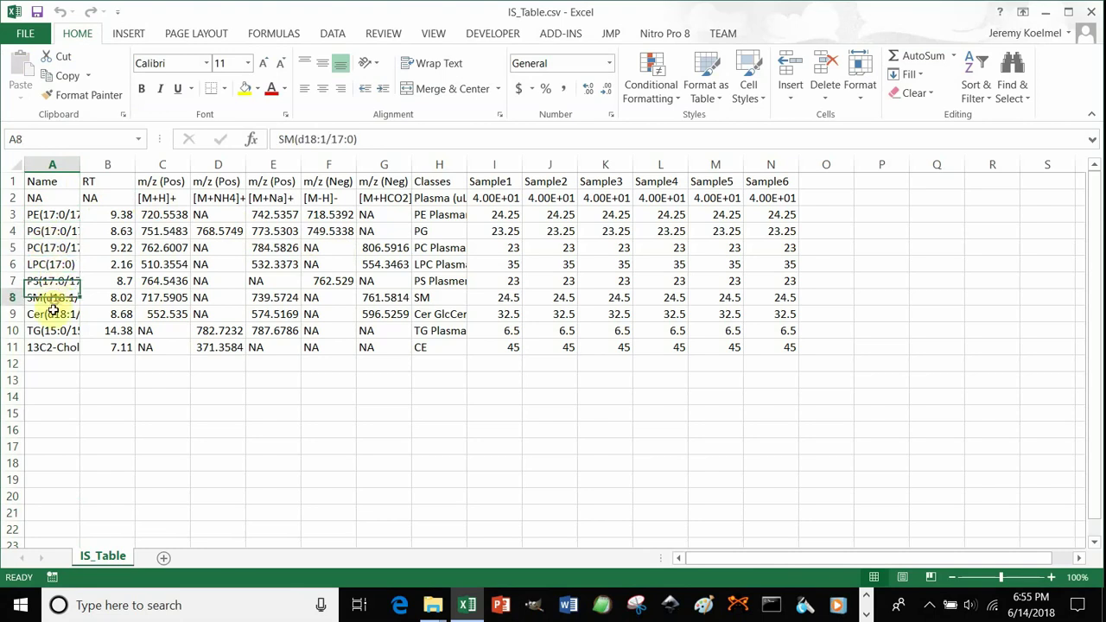
left_click(50, 315)
left_click(50, 330)
left_click(41, 347)
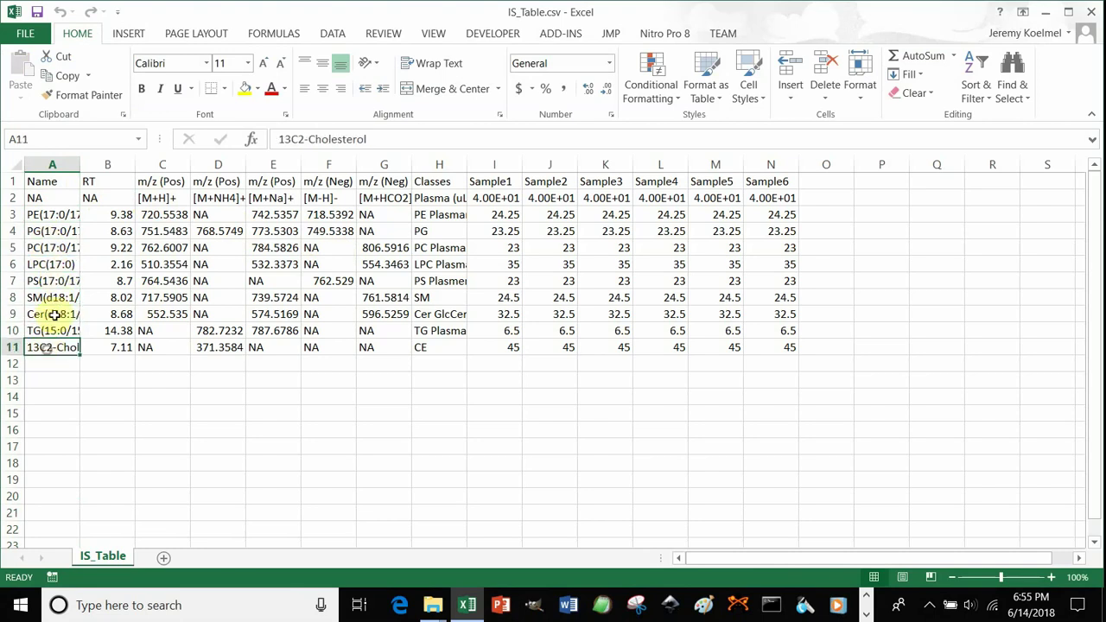
left_click(69, 219)
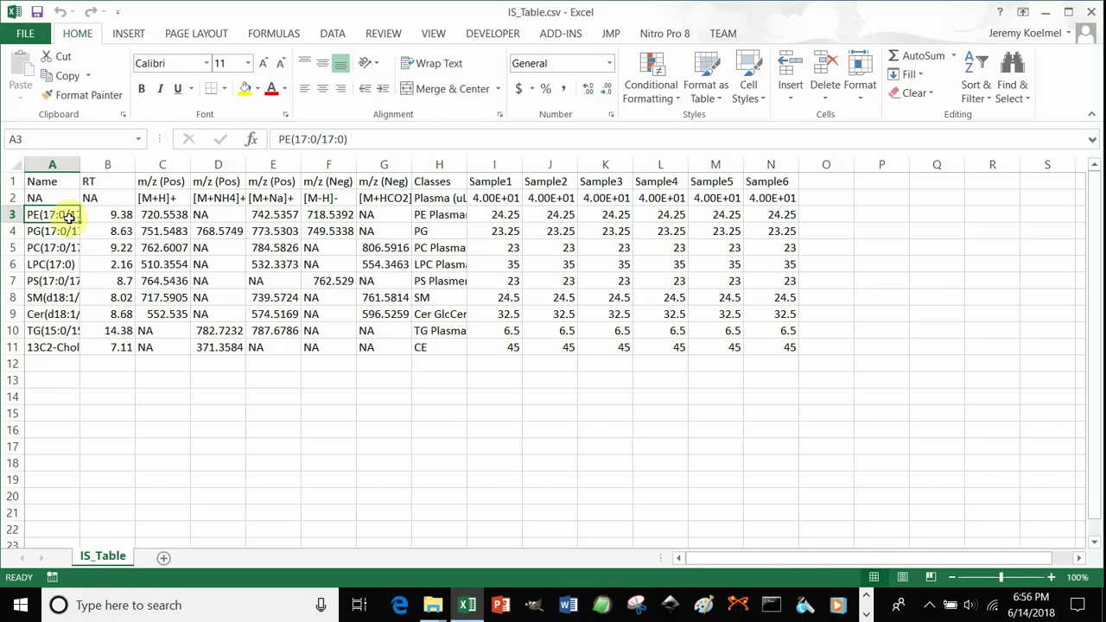
left_click(58, 230)
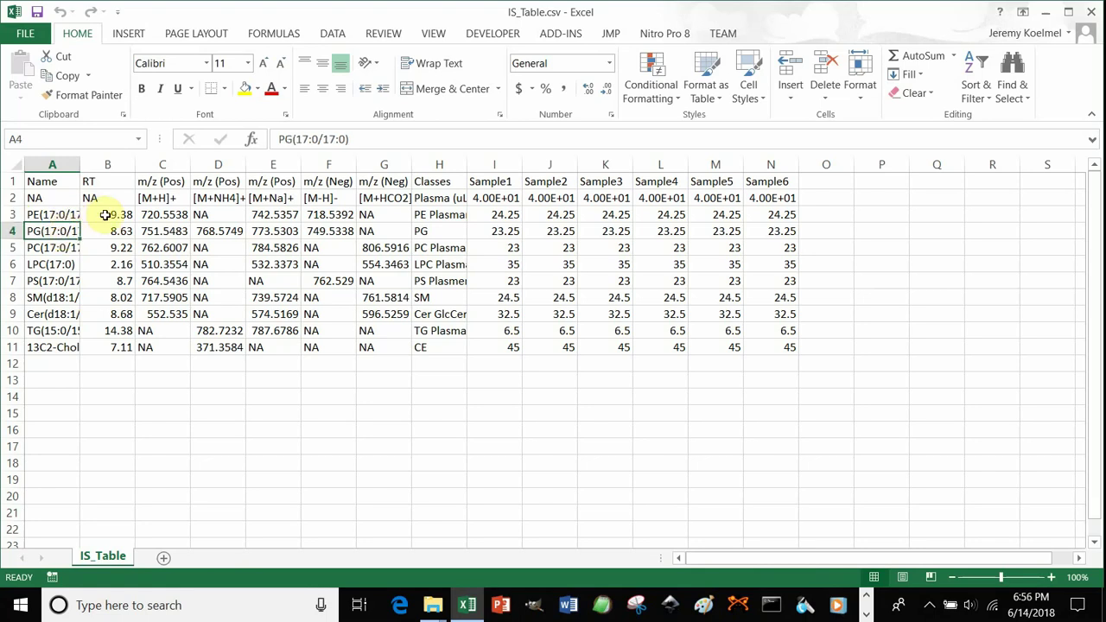
Step: Examine the retention times of the internal standards in the RT column, going through rows 3 to 8
left_click(105, 215)
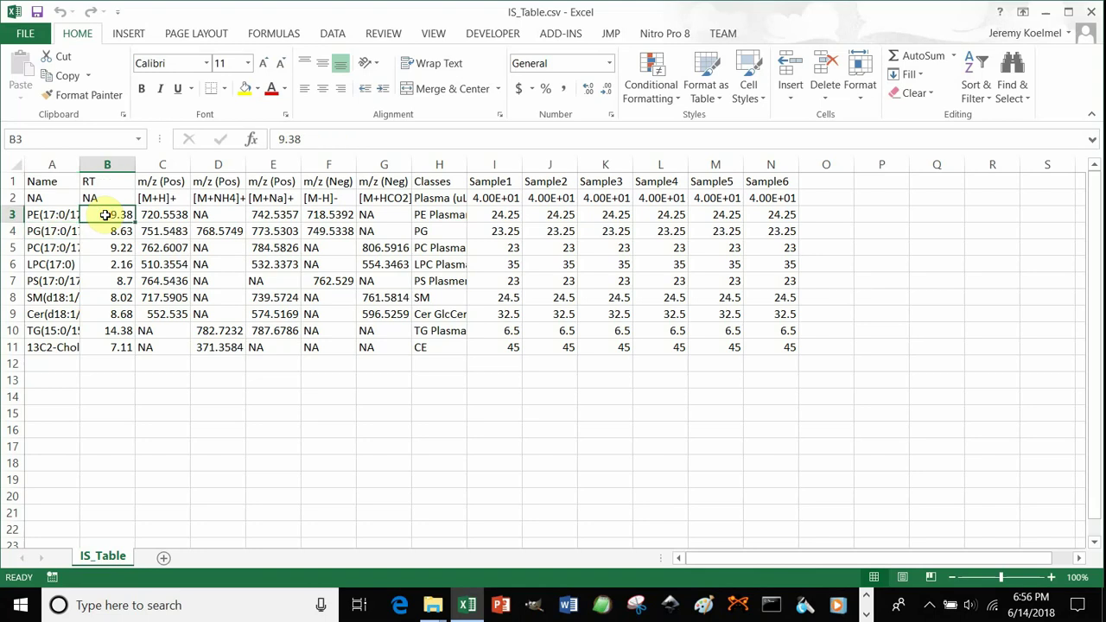
left_click(103, 230)
left_click(103, 247)
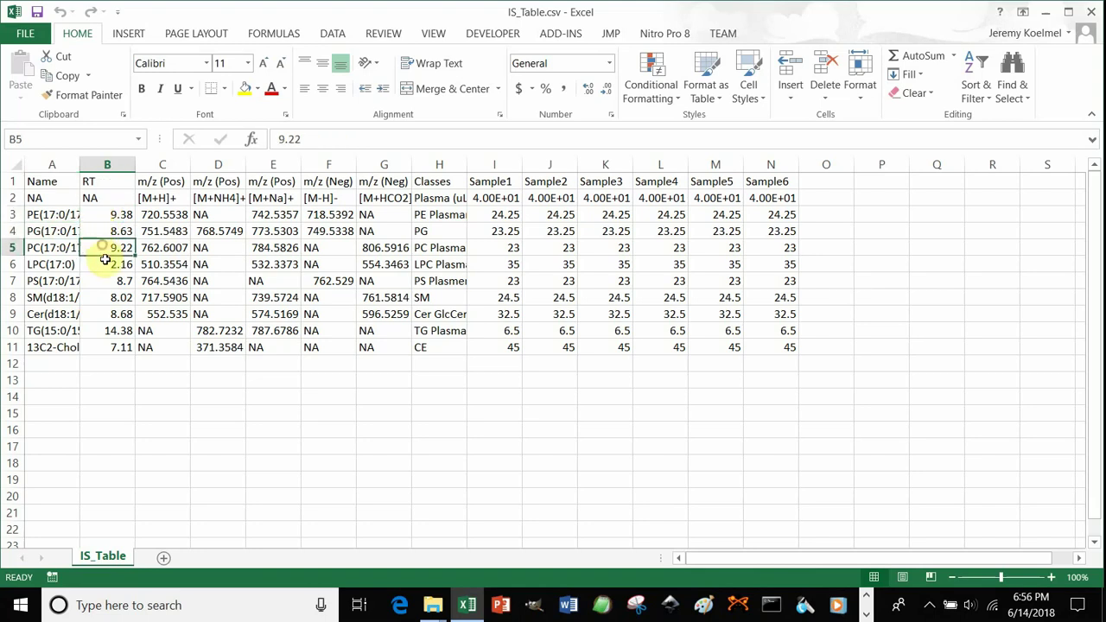
left_click(104, 264)
left_click(102, 279)
left_click(101, 295)
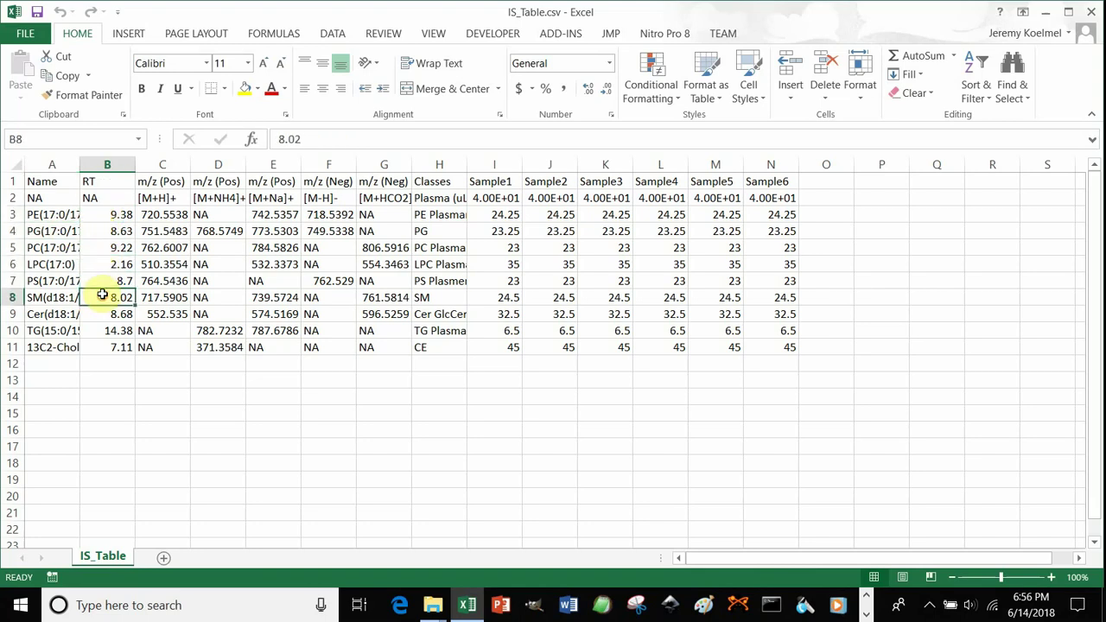
left_click(99, 215)
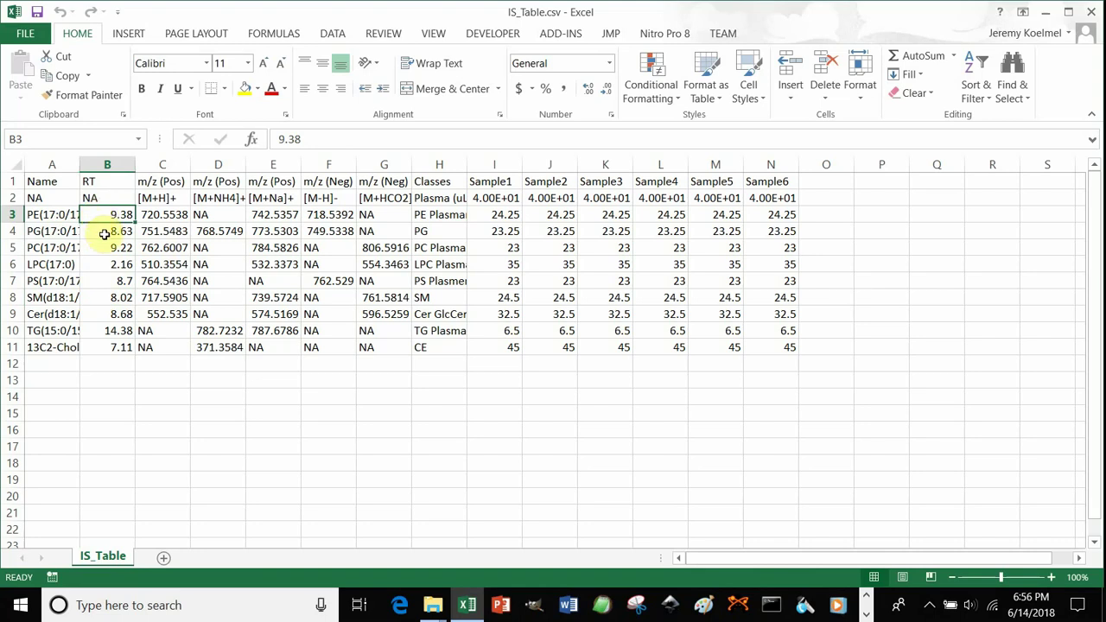
left_click(104, 229)
left_click(105, 211)
left_click(111, 232)
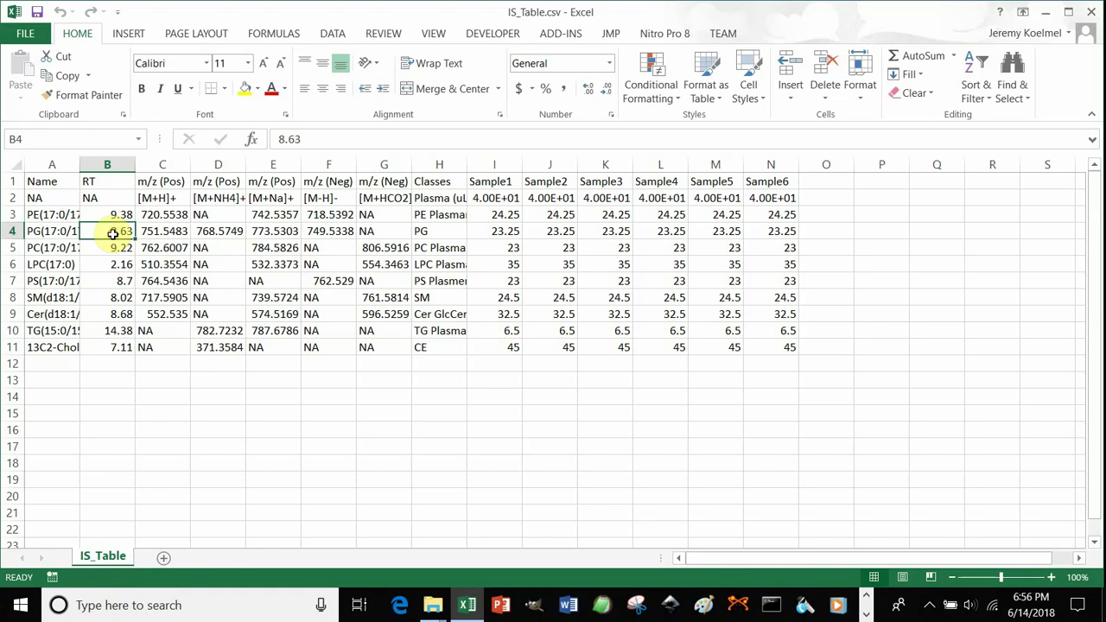
left_click(113, 253)
left_click(113, 264)
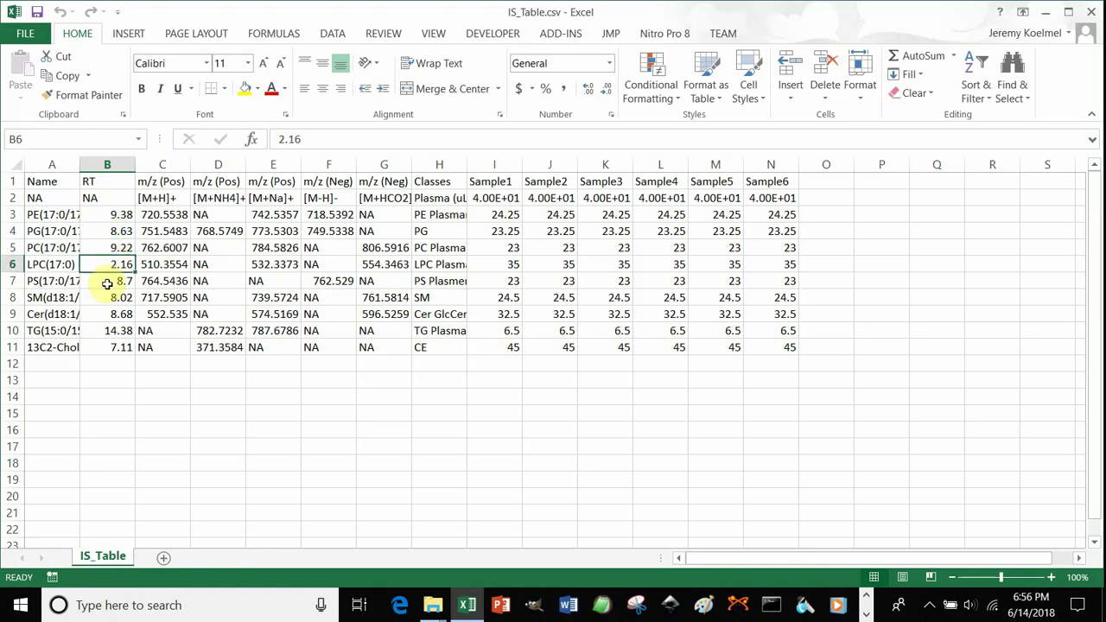
left_click(112, 215)
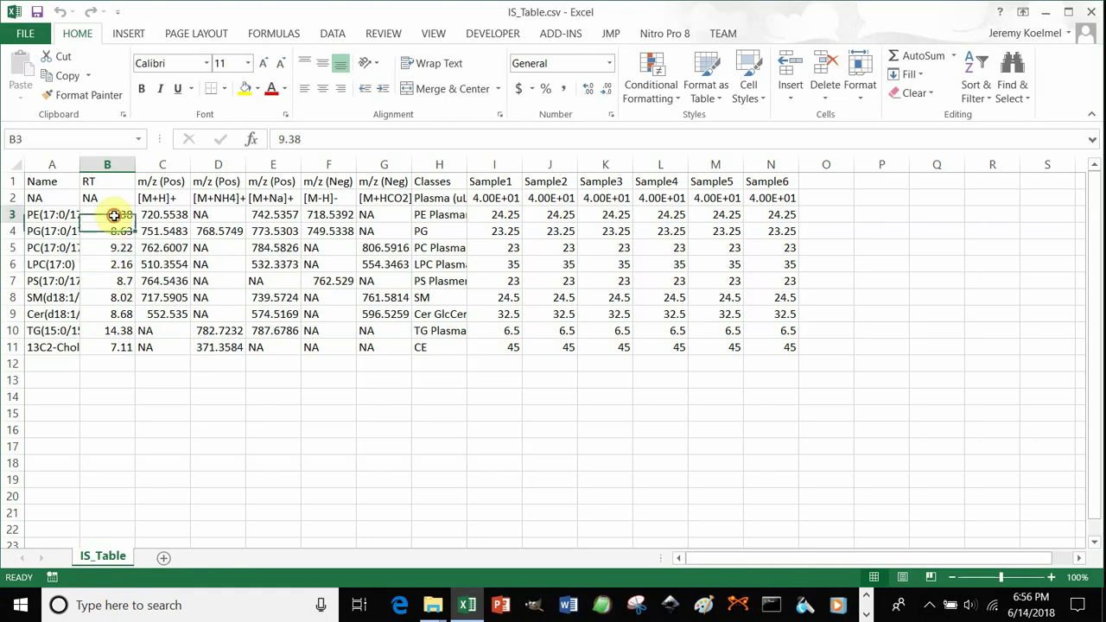
left_click(113, 231)
left_click(113, 249)
left_click(110, 264)
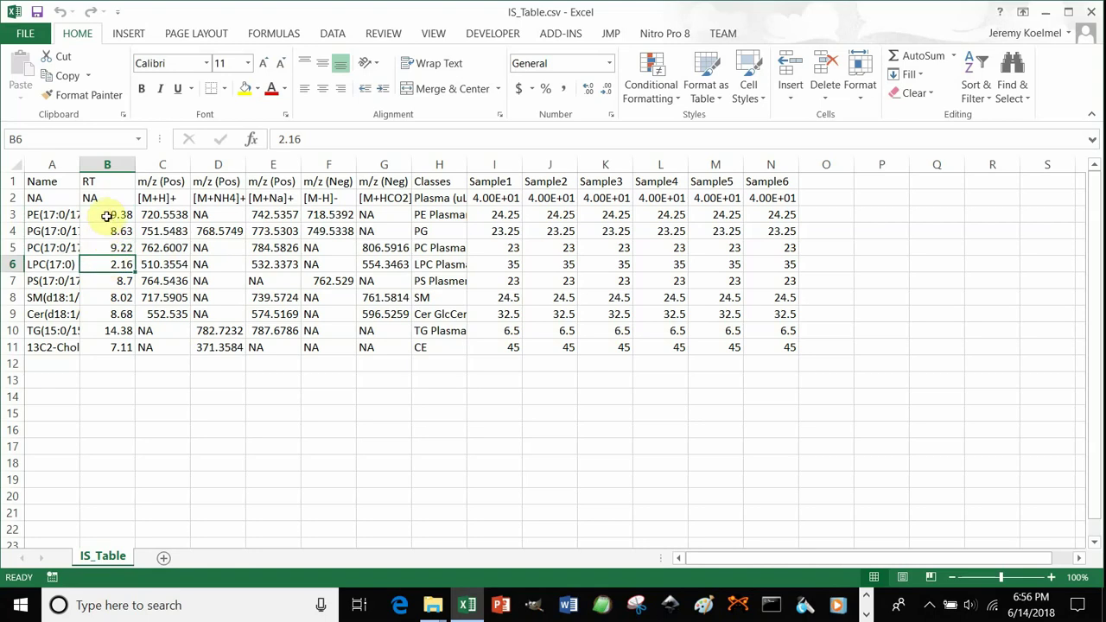
Step: Examine the RT values in rows 3 to 7 alongside the name of the PE(17:0/17:0) standard
left_click_drag(106, 215, 92, 279)
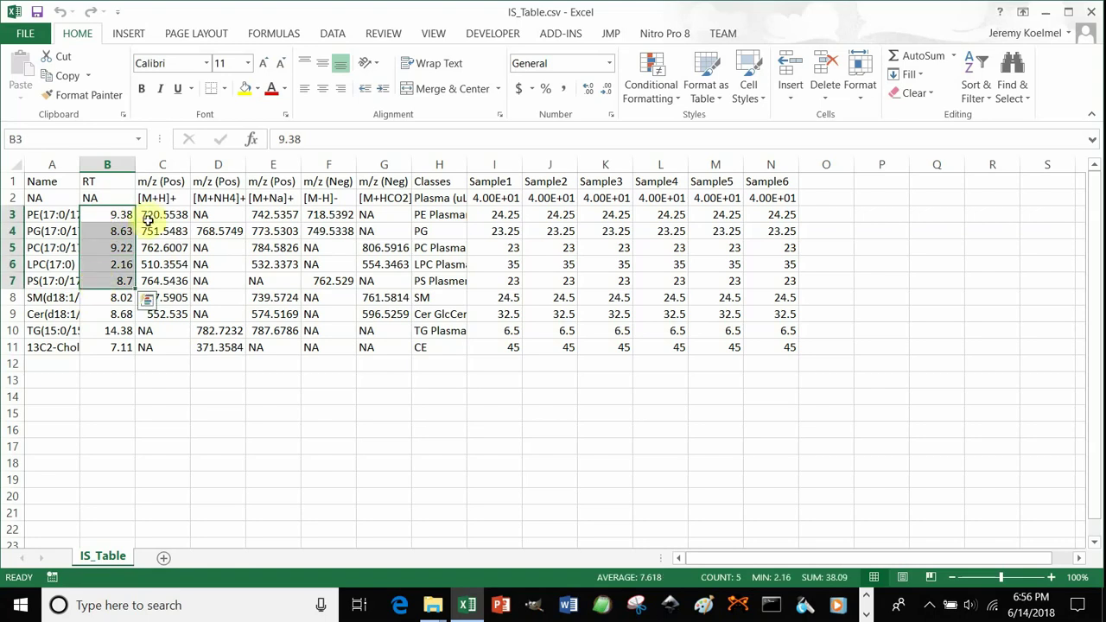
left_click_drag(148, 216, 135, 282)
left_click(102, 214)
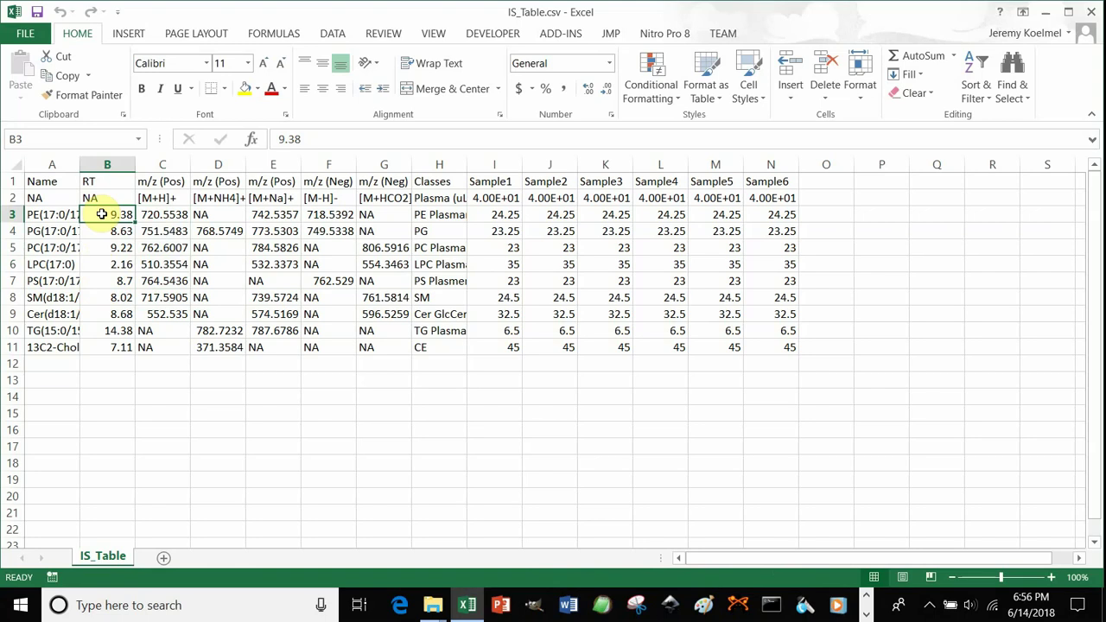
left_click(70, 215)
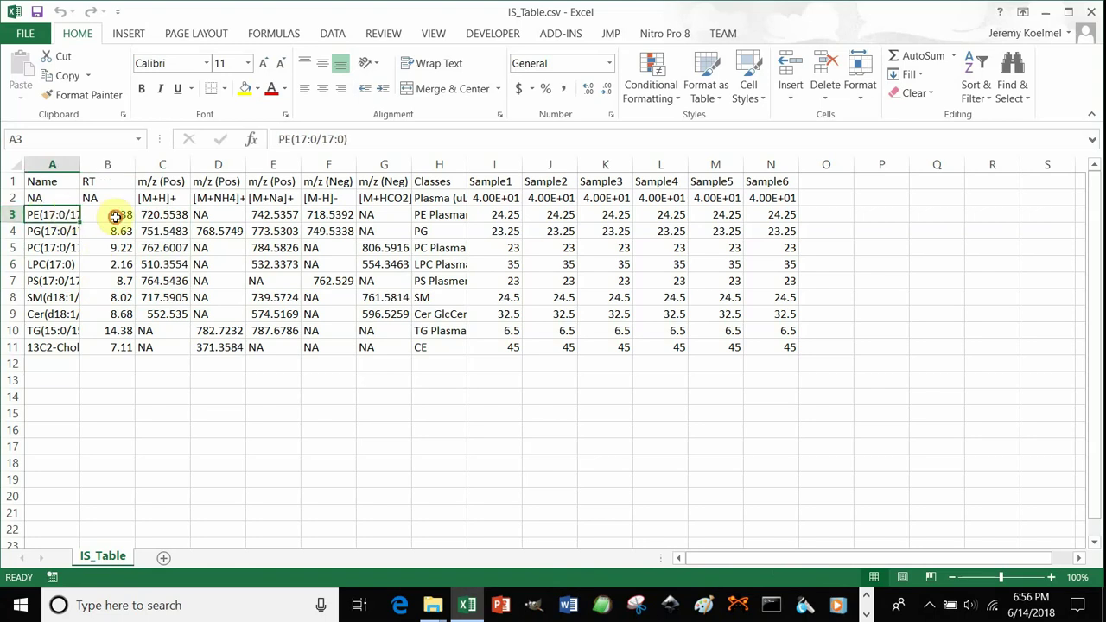
Step: Examine the adduct labels in row 2 of the positive and negative m/z columns, from [M+H]+ to [M+HCO2]-
left_click(153, 214)
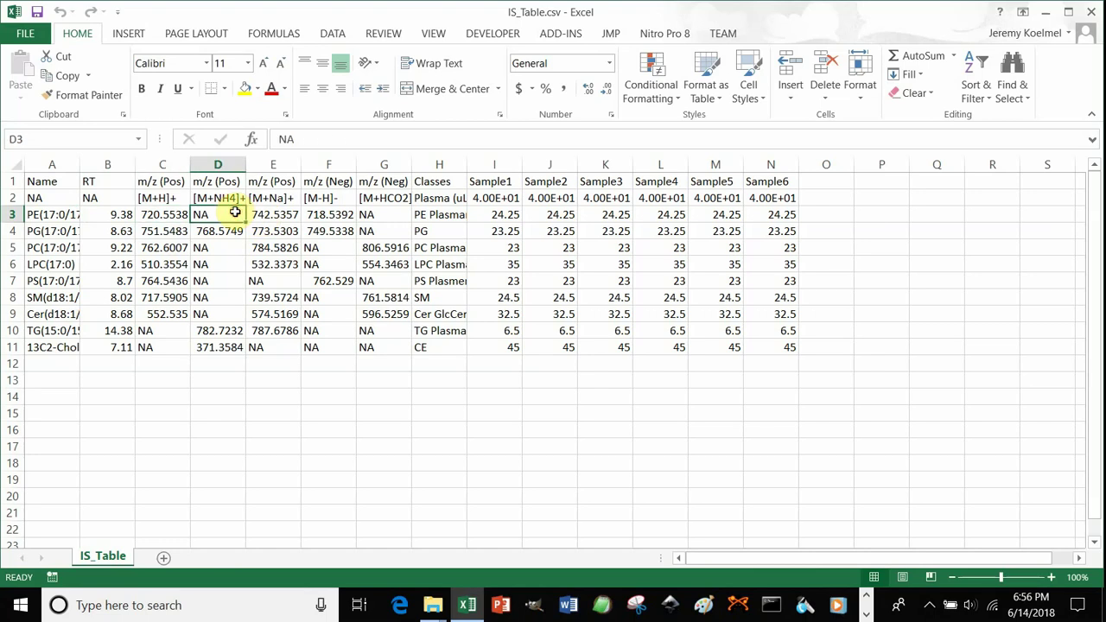
left_click(164, 193)
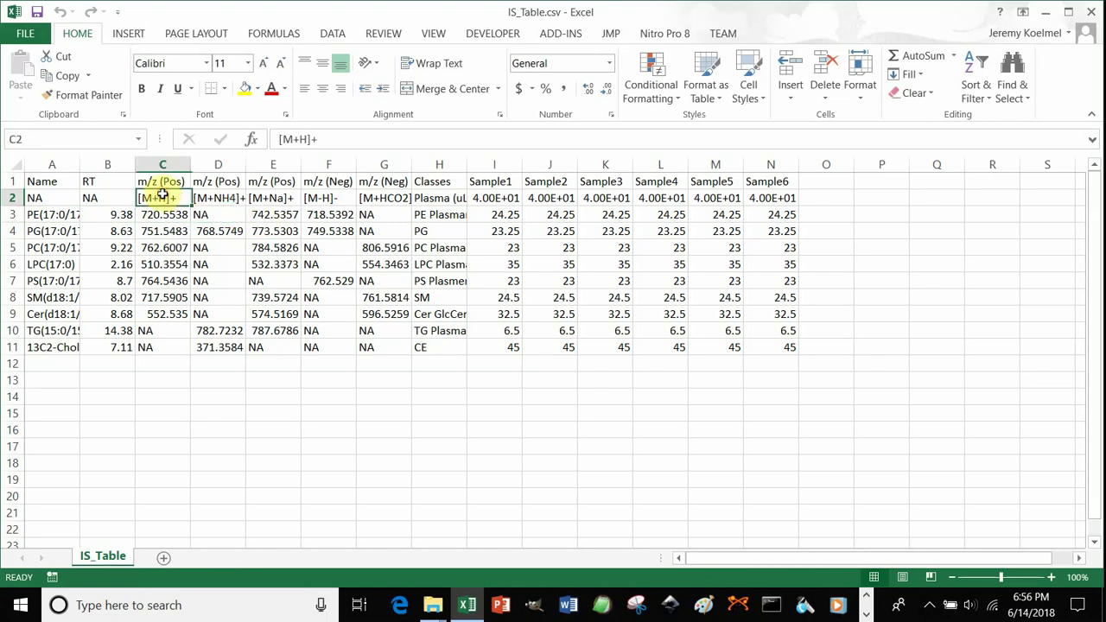
left_click(208, 197)
left_click(276, 211)
left_click(279, 199)
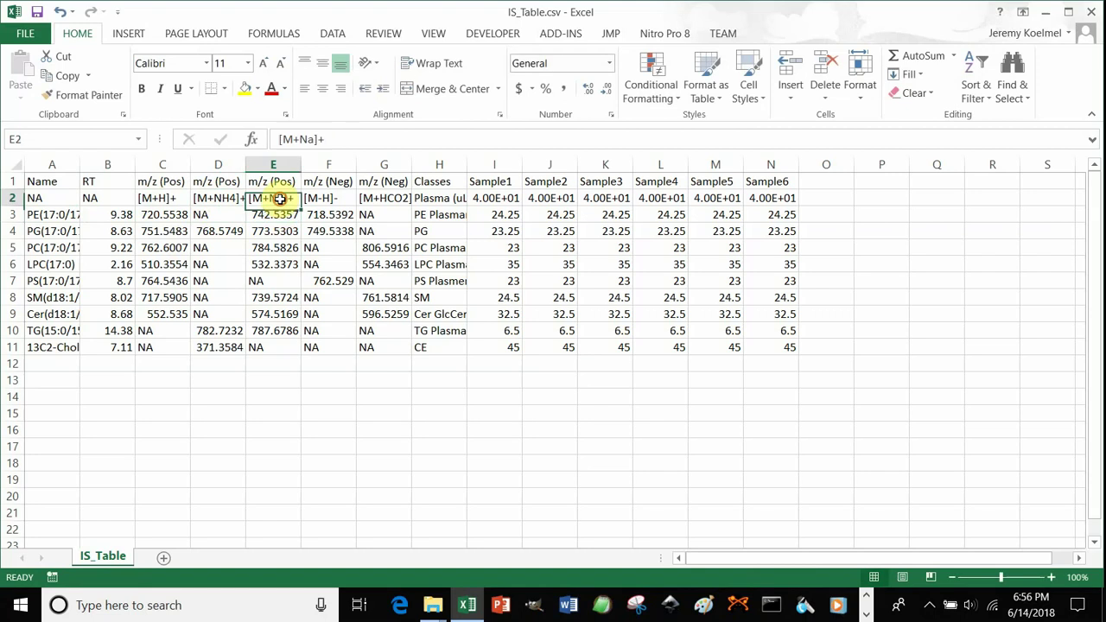
left_click(341, 199)
left_click(380, 198)
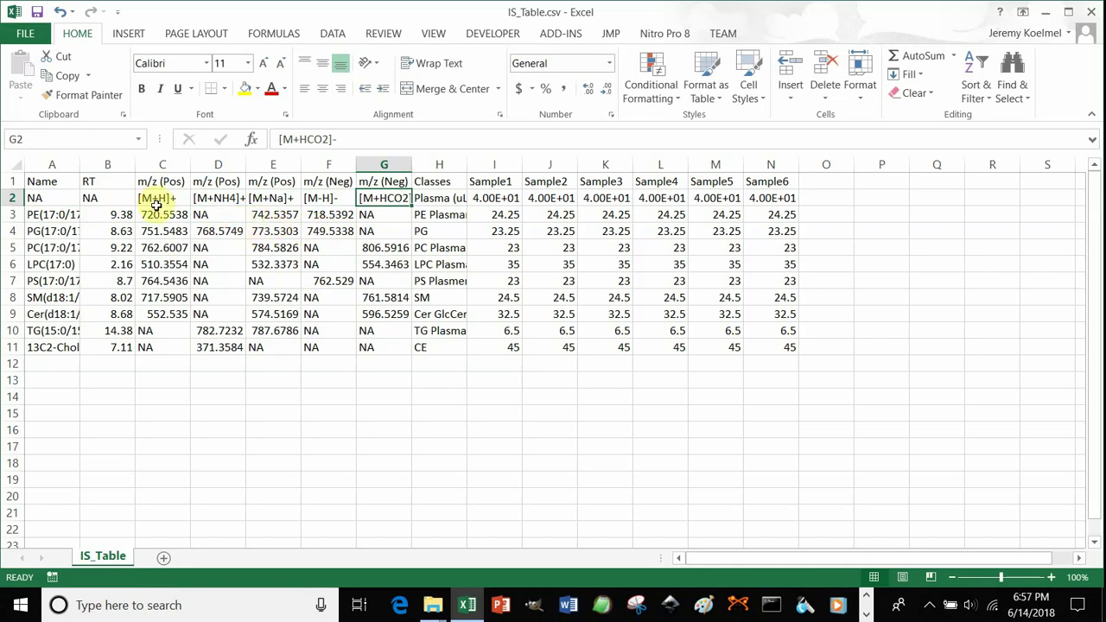
Step: Insert a column before Classes and copy the m/z (Neg) header into its first row
right_click(430, 164)
left_click(465, 318)
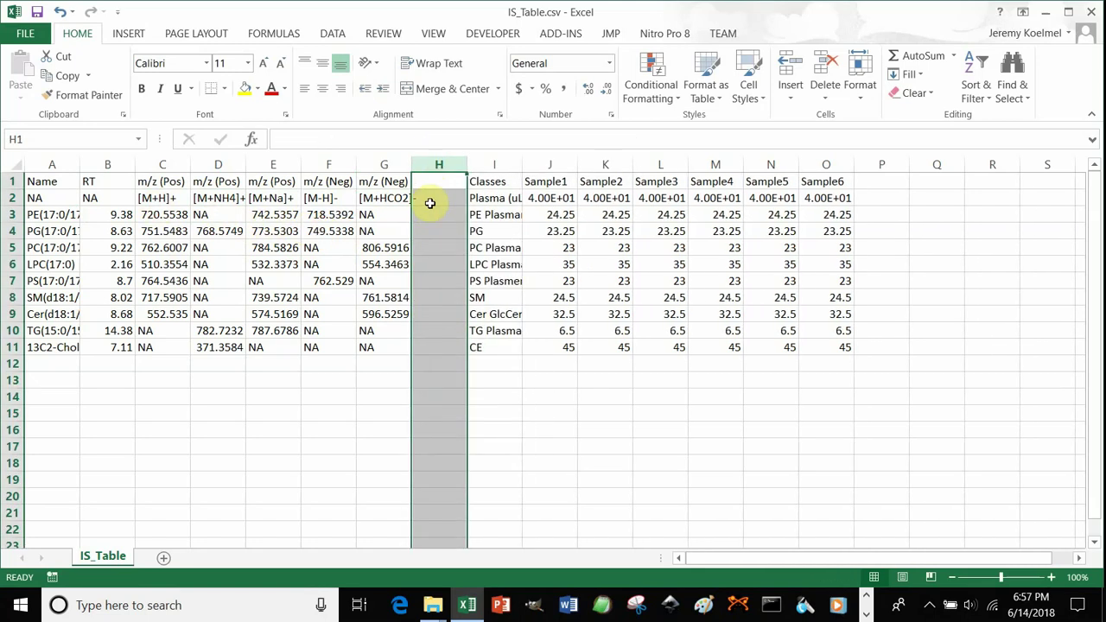
left_click(404, 184)
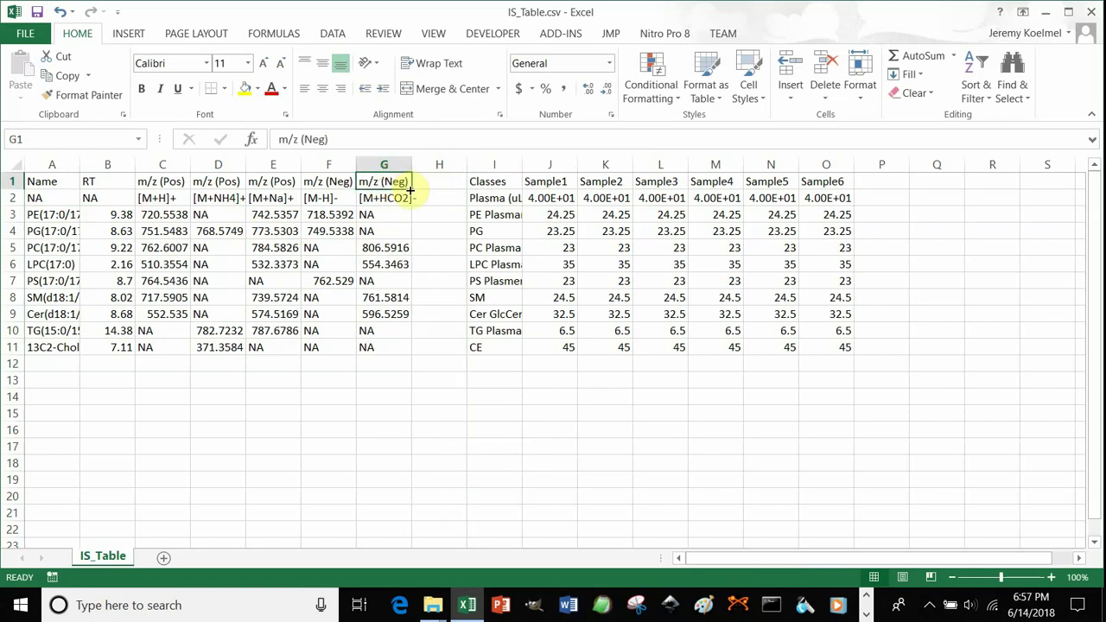
left_click_drag(410, 189, 450, 189)
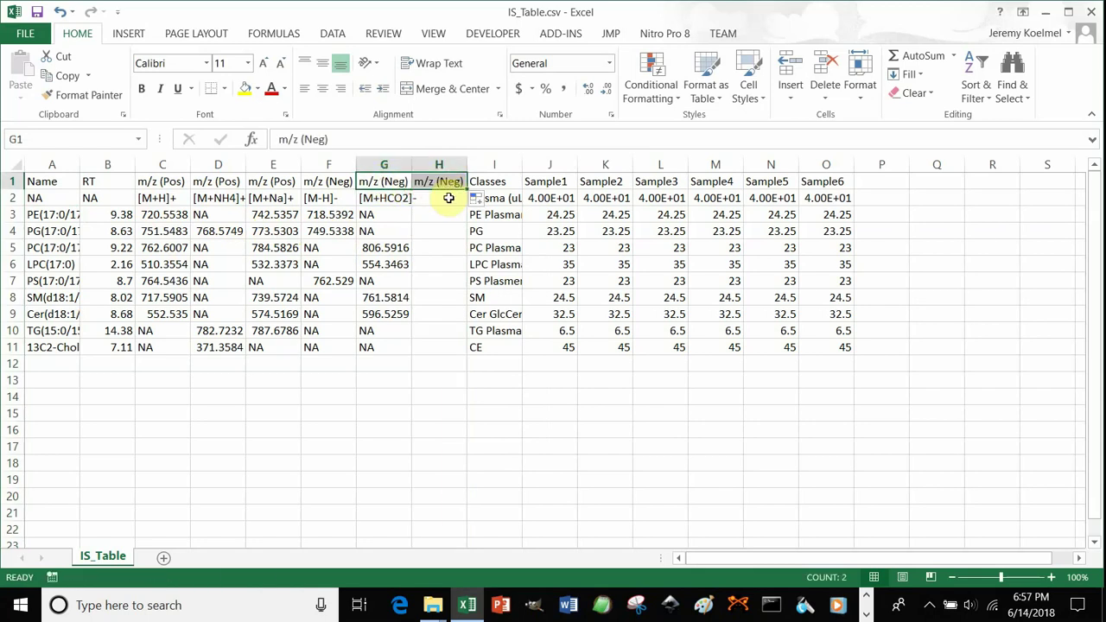
Step: Enter [M+ as the start of an adduct label in row 2 of the added m/z (Neg) column
left_click(438, 202)
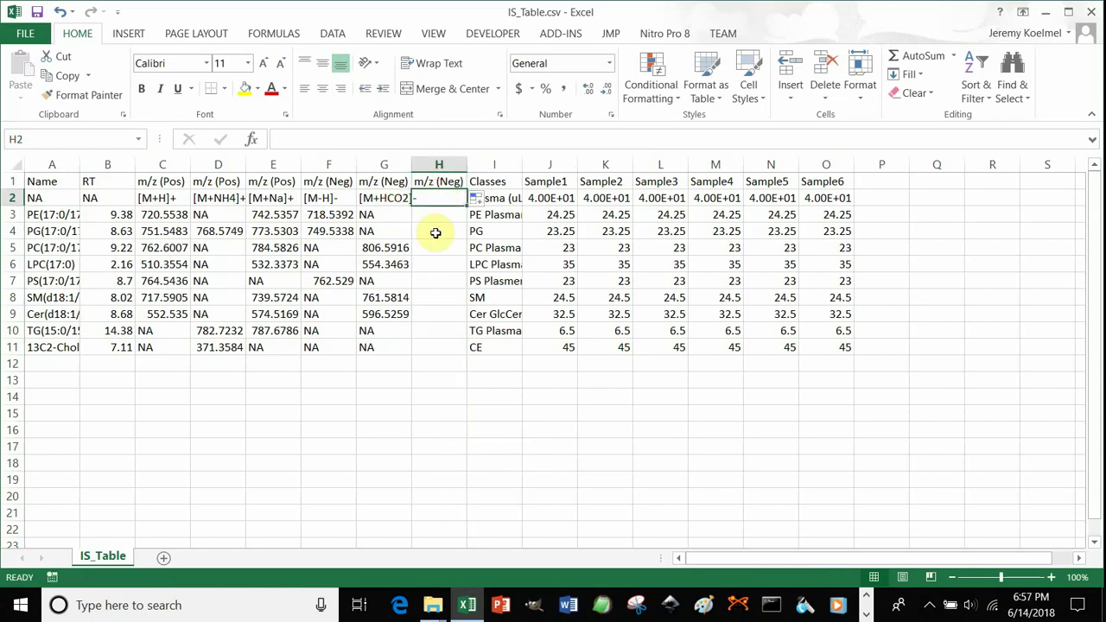
type("{M+")
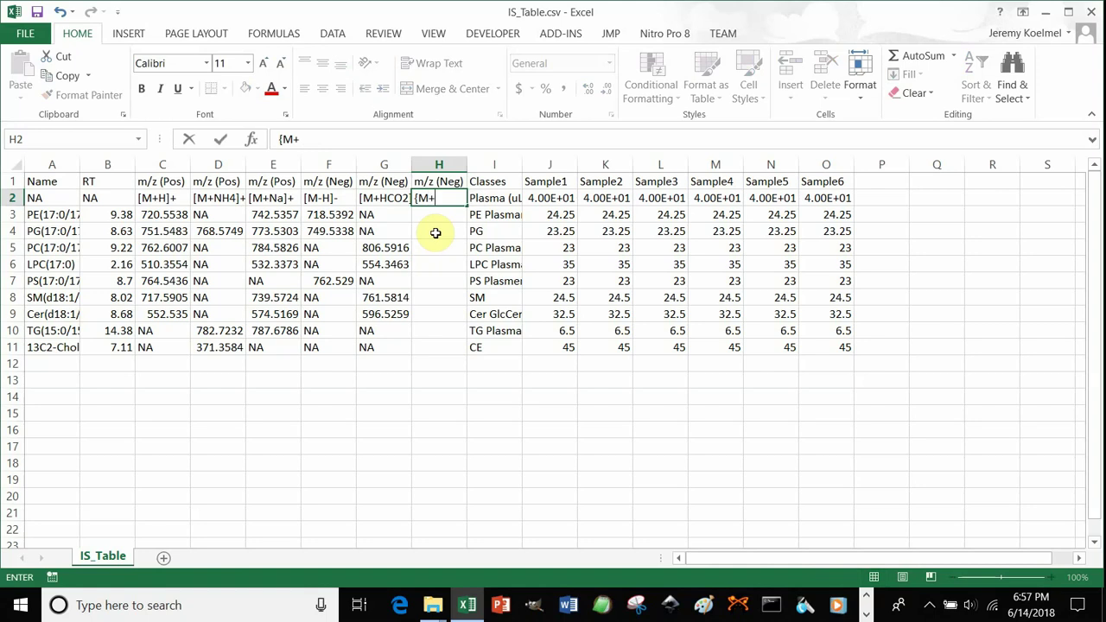
left_click(393, 199)
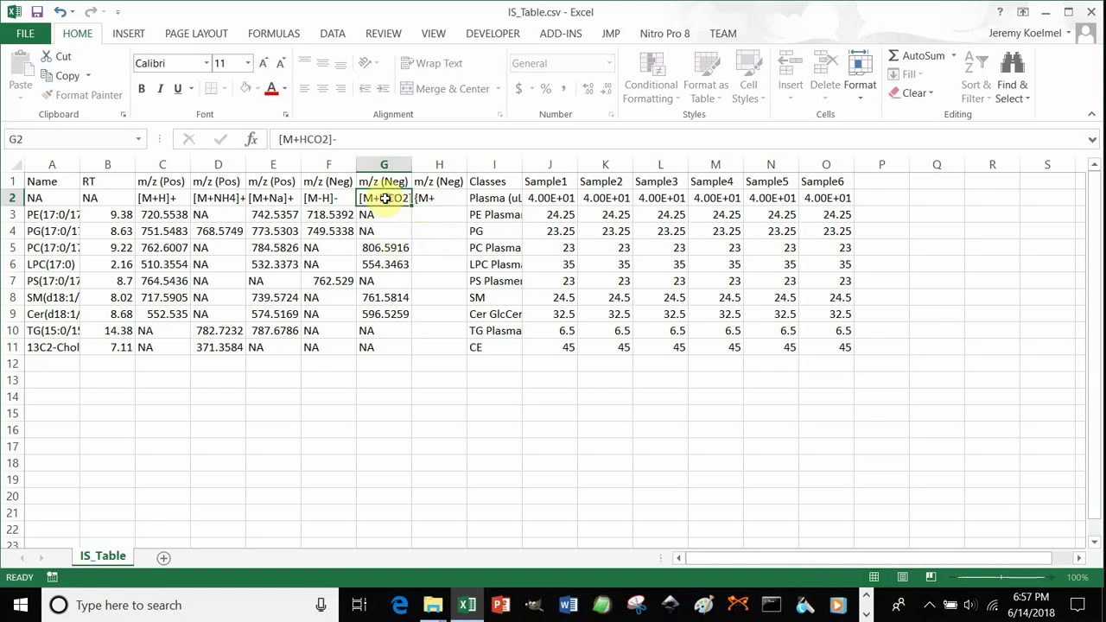
type("[")
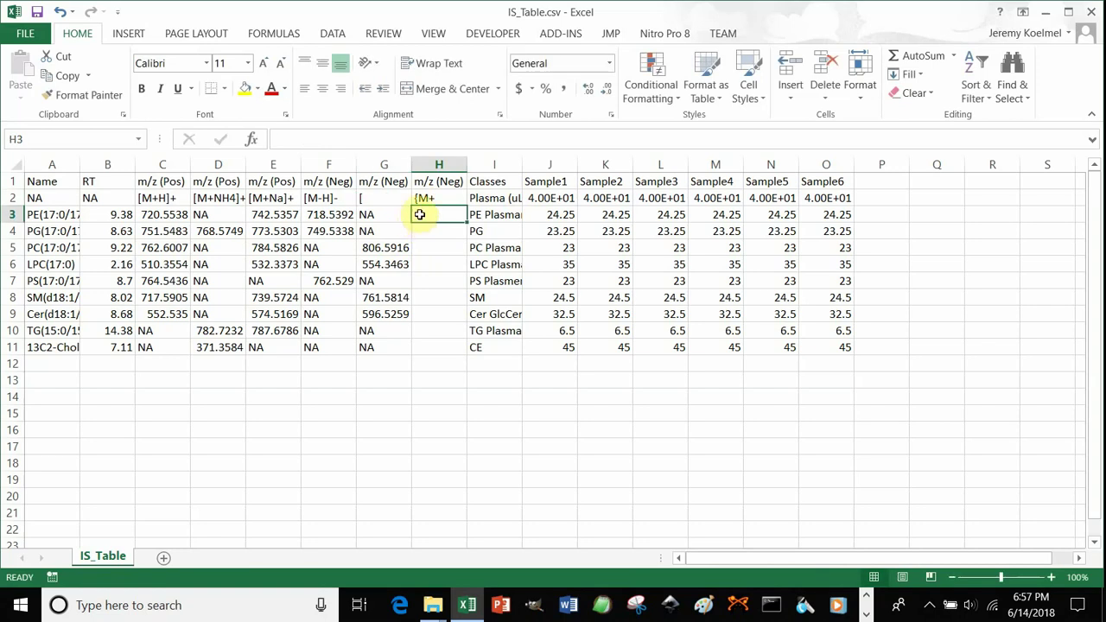
key("Escape")
double_click(439, 199)
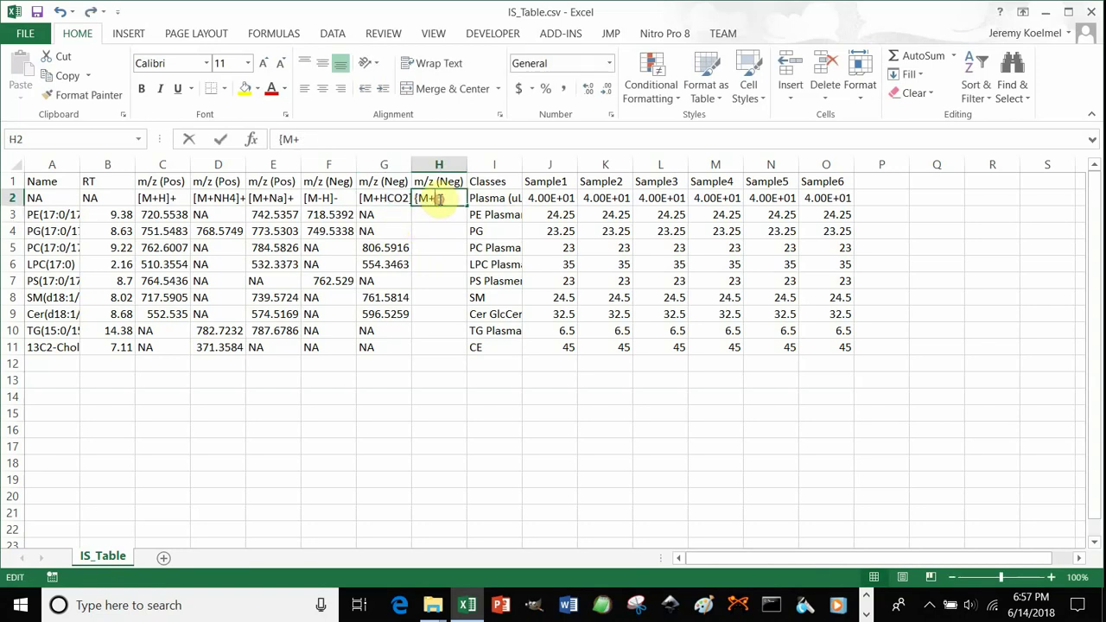
left_click_drag(439, 199, 403, 198)
type("[")
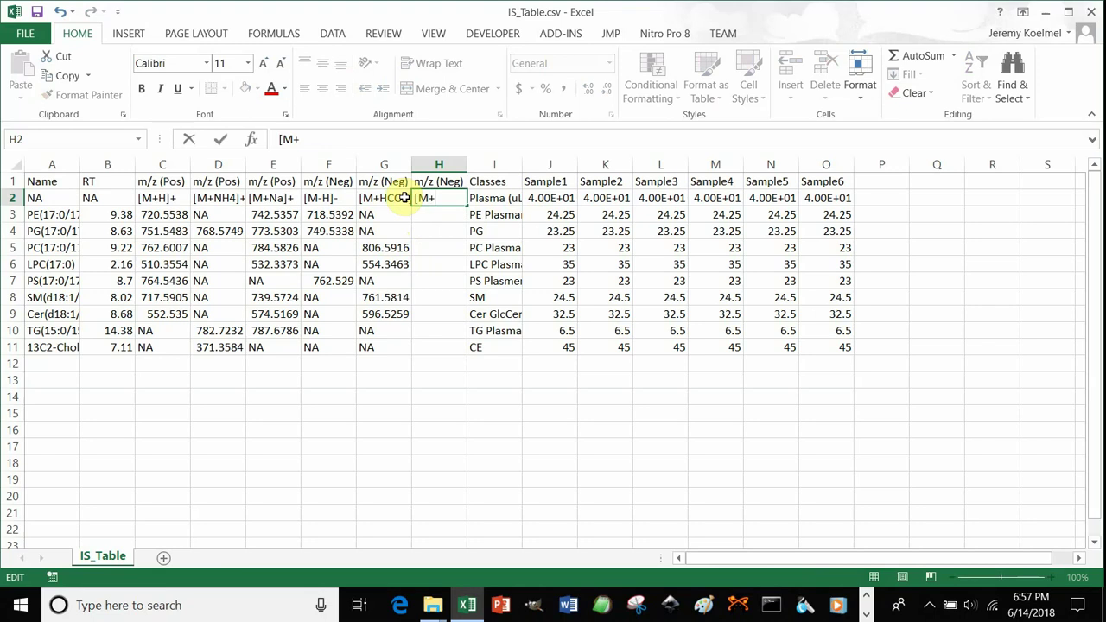
Step: Delete the added m/z (Neg) column before Classes
left_click(439, 184)
left_click(439, 164)
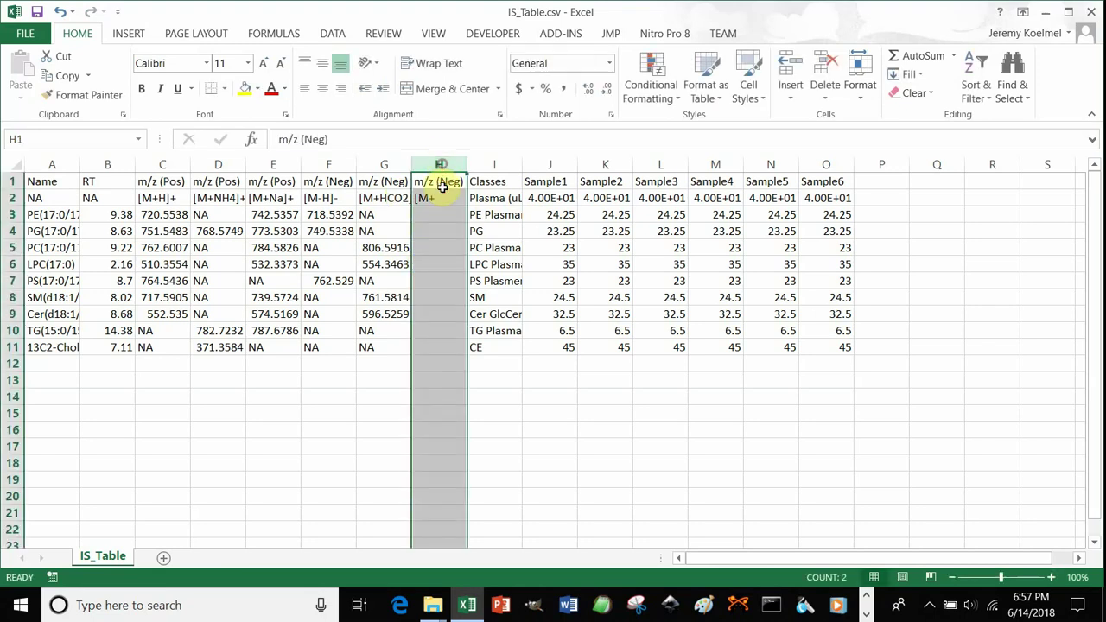
right_click(441, 186)
left_click(484, 328)
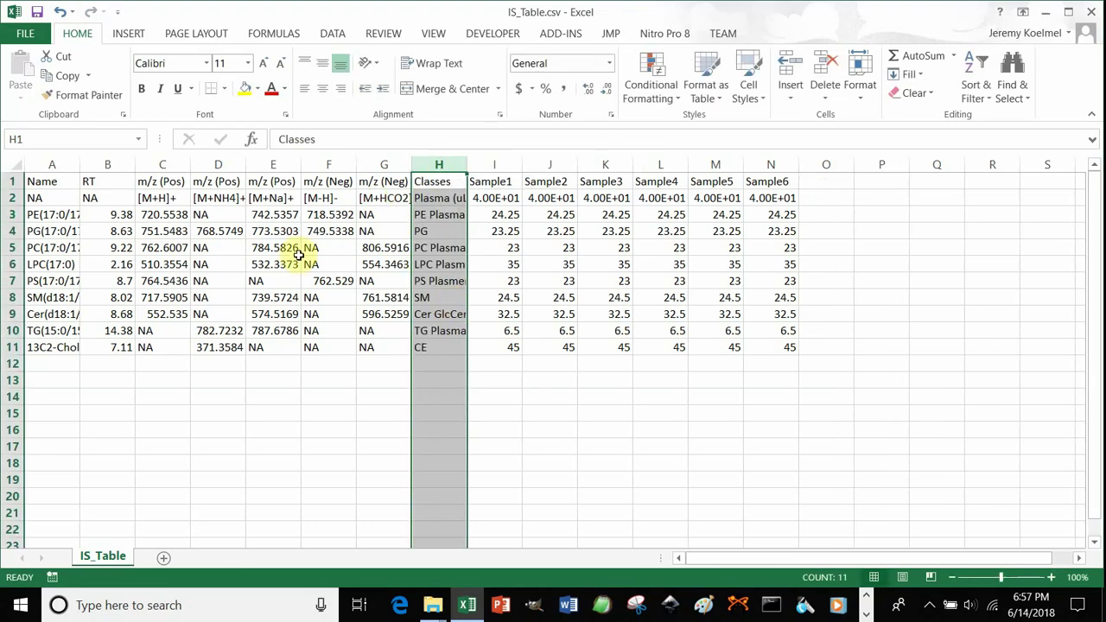
Step: Highlight the m/z values in C3:G11 and enter the note LipidPioneer in cell D13 below the table
left_click_drag(158, 209, 389, 342)
left_click_drag(389, 341, 389, 341)
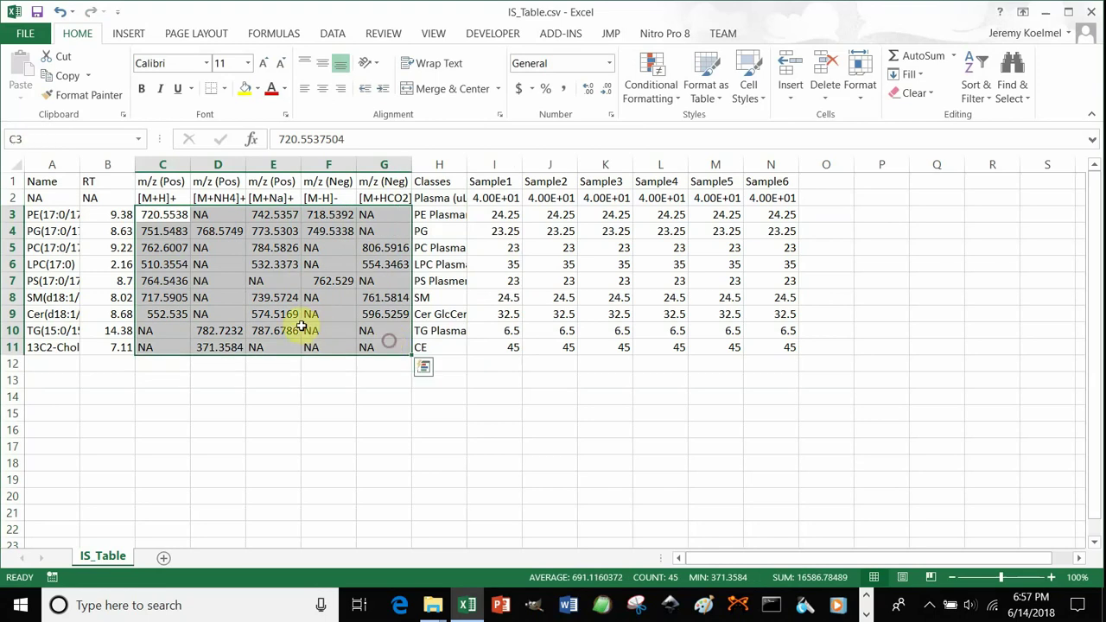
left_click(205, 377)
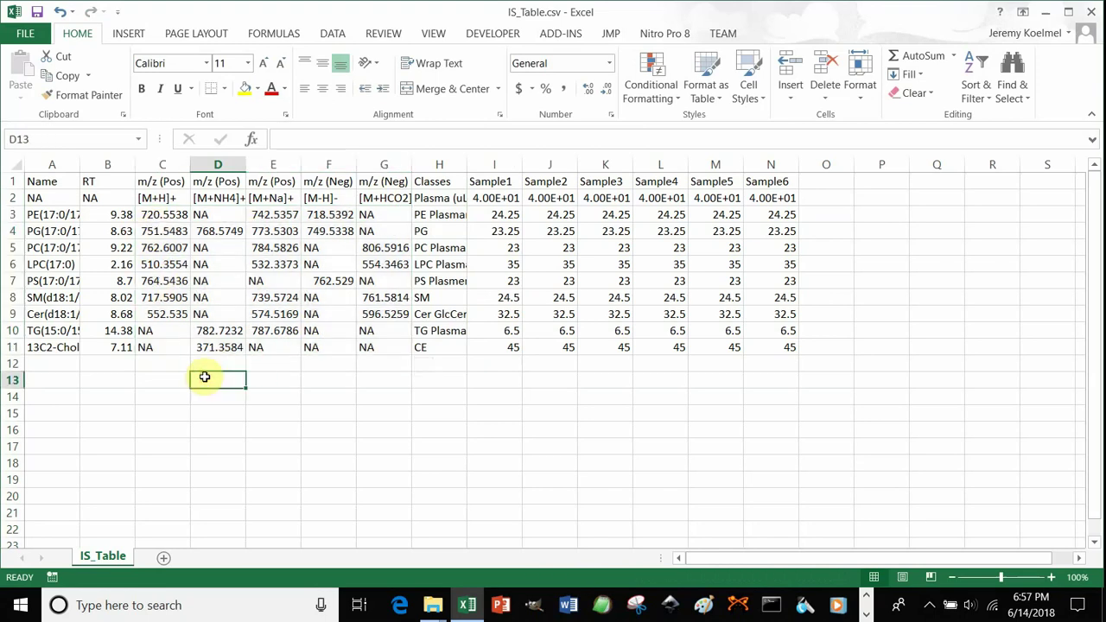
type("LipidPioneer")
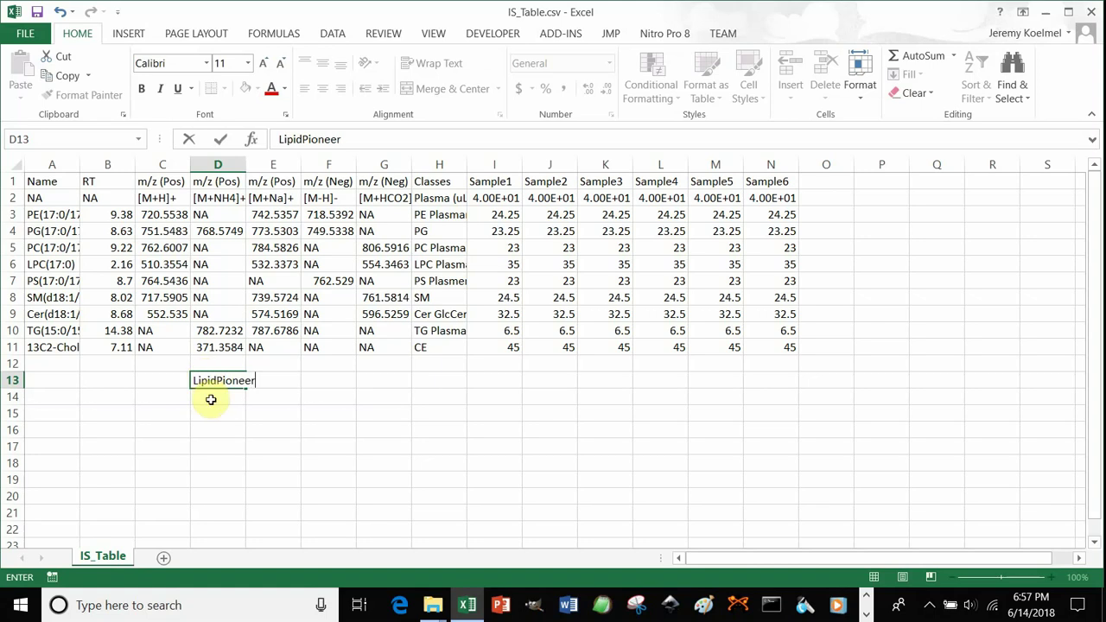
left_click(213, 396)
left_click(217, 378)
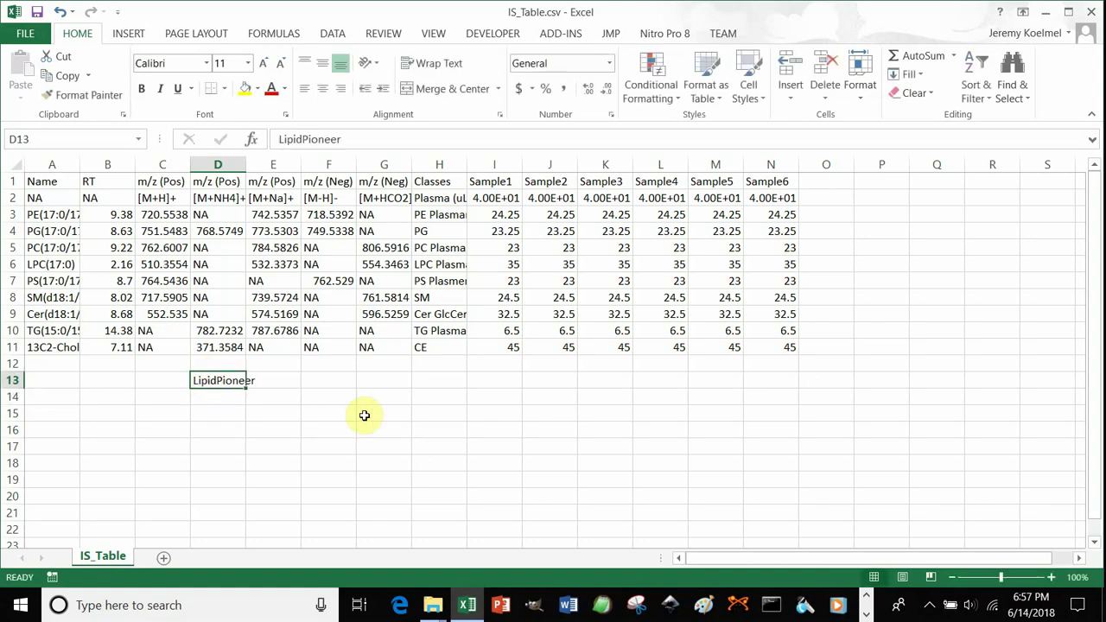
left_click(206, 395)
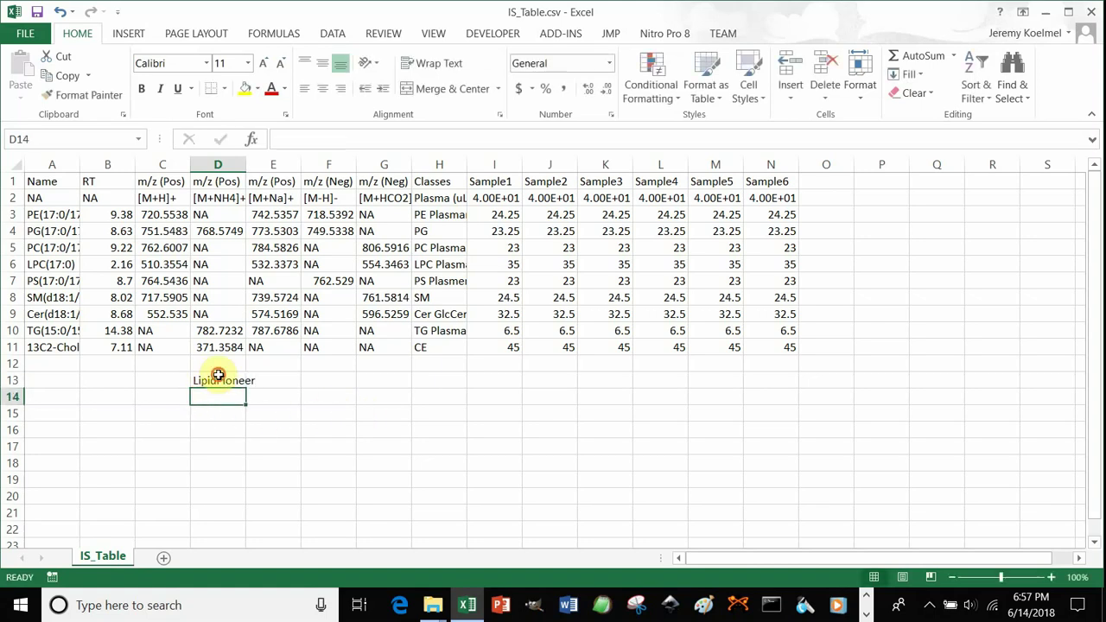
left_click(218, 375)
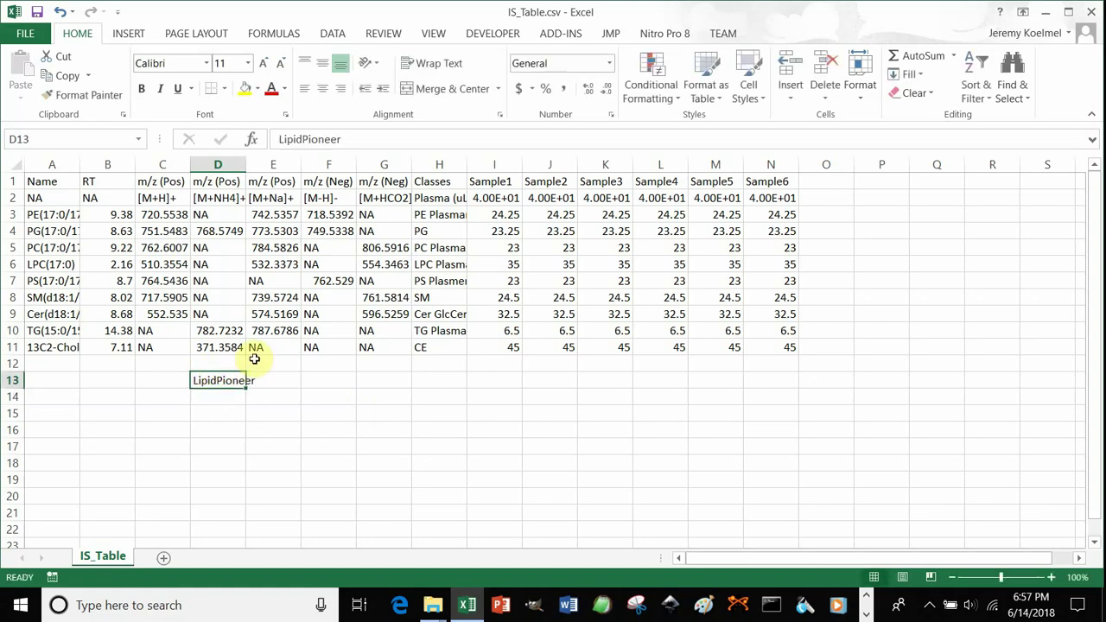
Step: Enter SECIM in cell D14, below the LipidPioneer note
left_click(221, 395)
type("SECI")
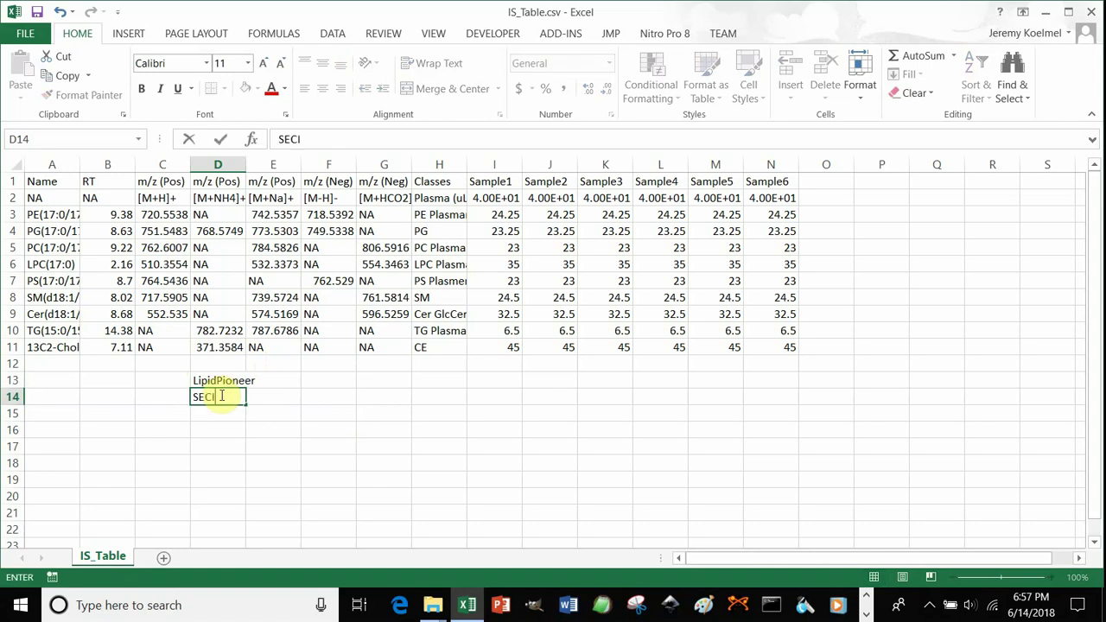
type("M")
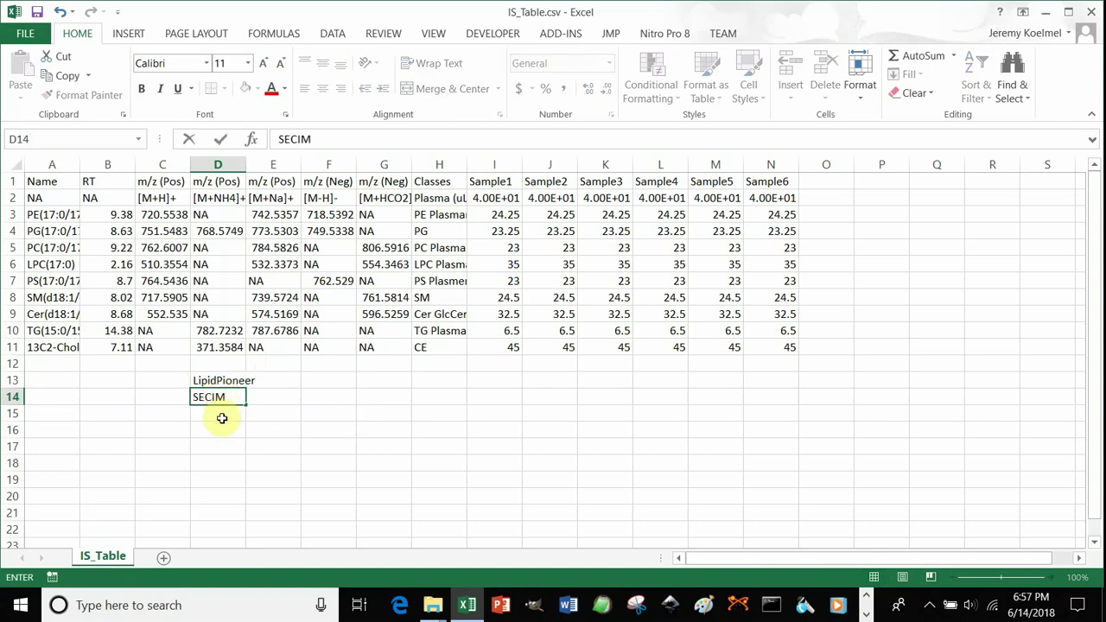
left_click(222, 418)
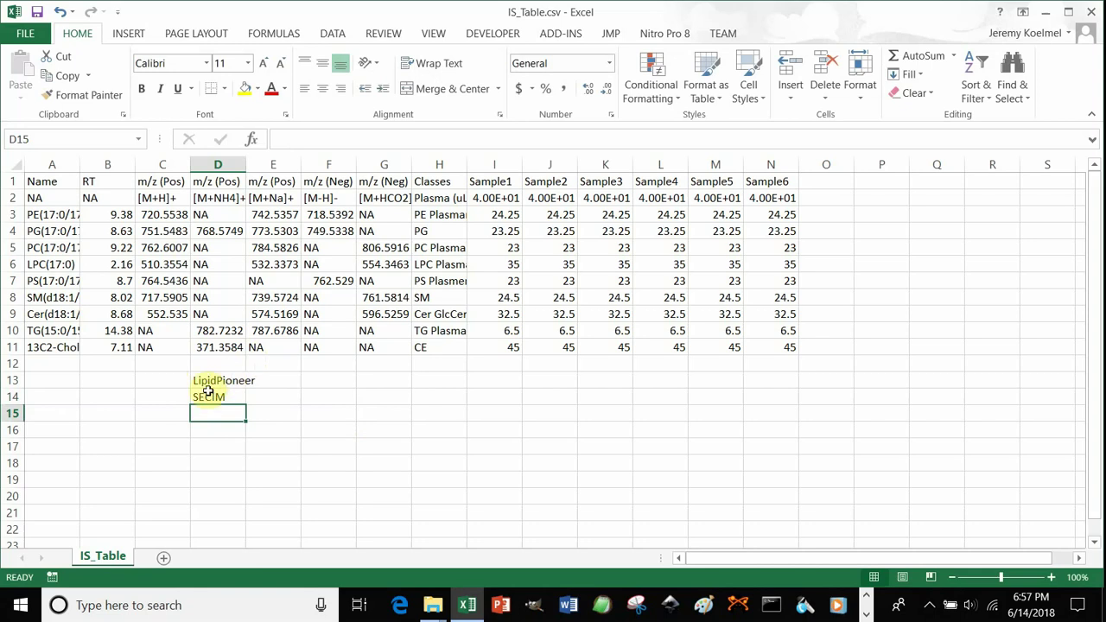
Step: Clear the LipidPioneer and SECIM notes from cells D13 and D14
left_click_drag(216, 382, 212, 408)
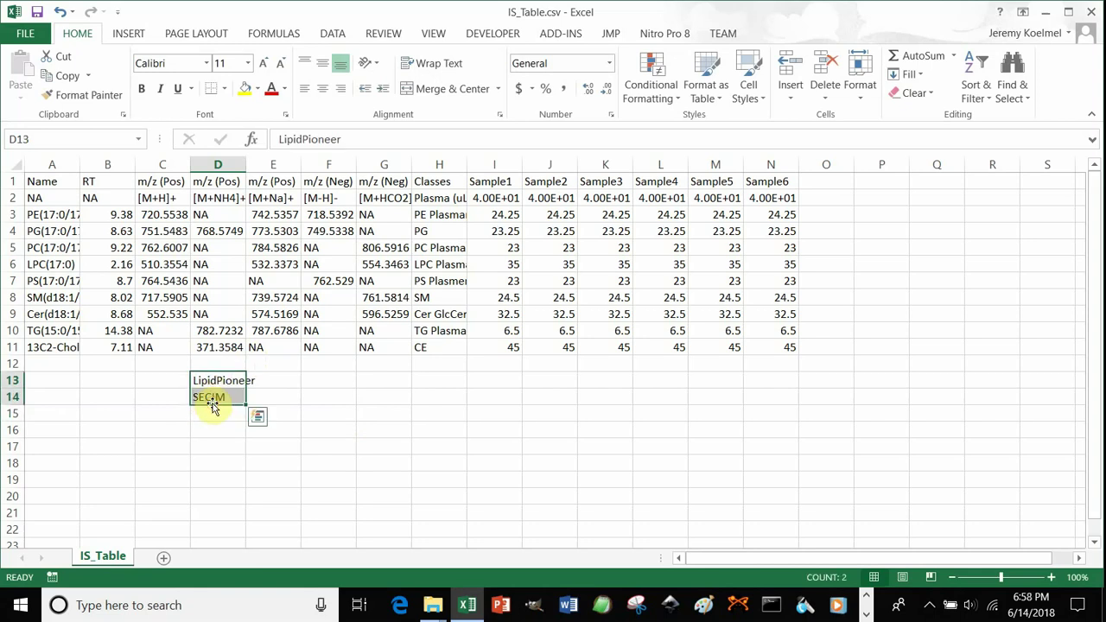
key("BackSpace")
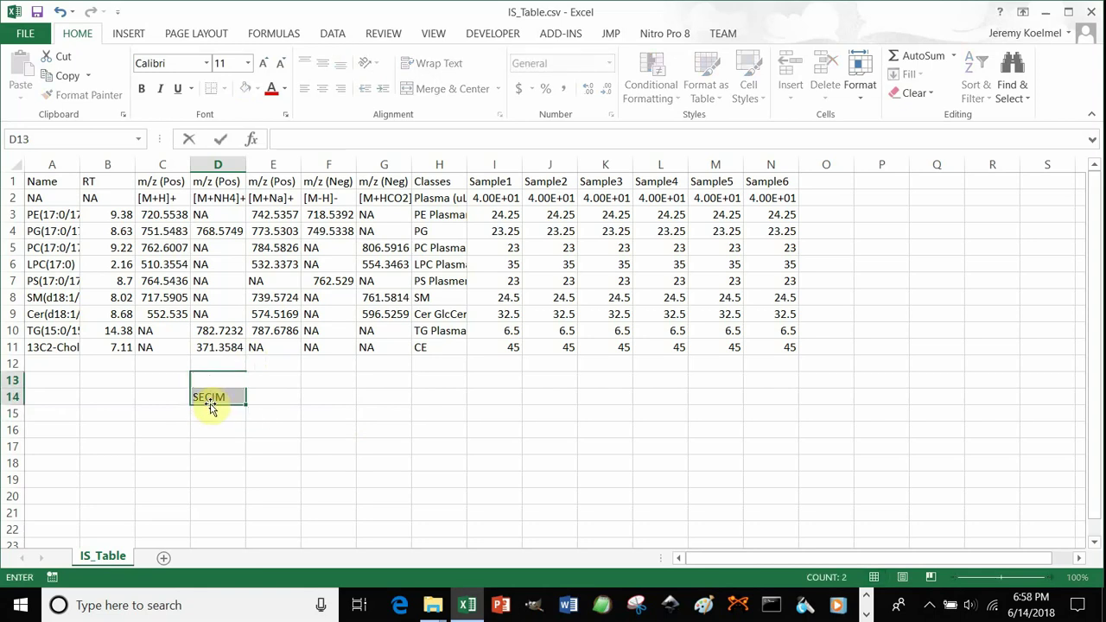
key("Return")
left_click(209, 396)
key("Delete")
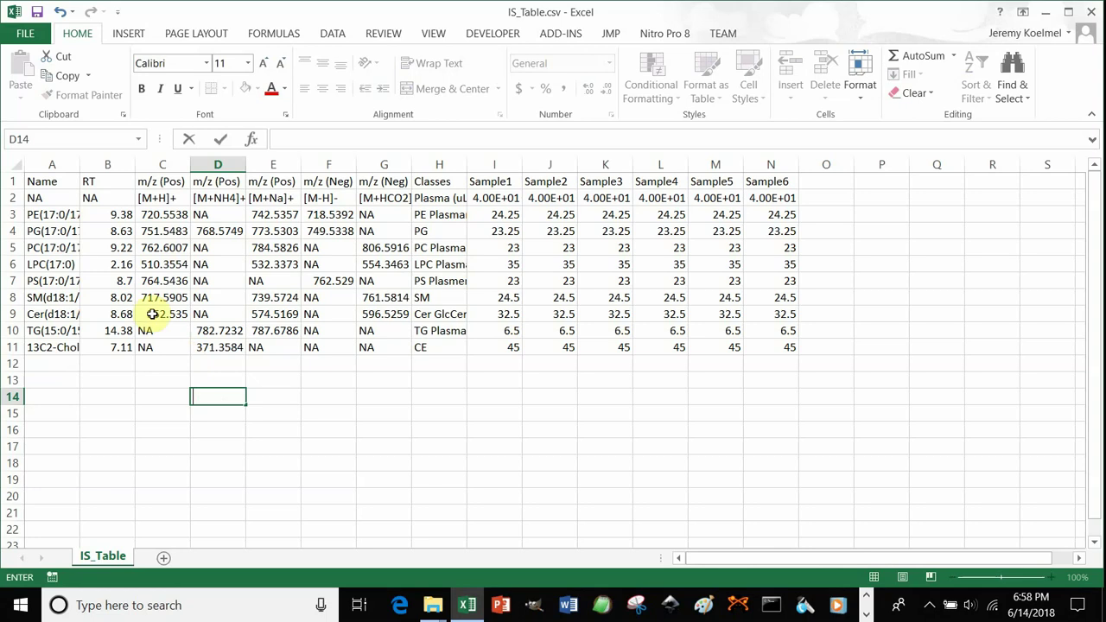
Step: Examine the [M+H]+ and [M+Na]+ adduct labels and the full block of m/z values in C3:G11
left_click(112, 265)
left_click(164, 198)
left_click(173, 215)
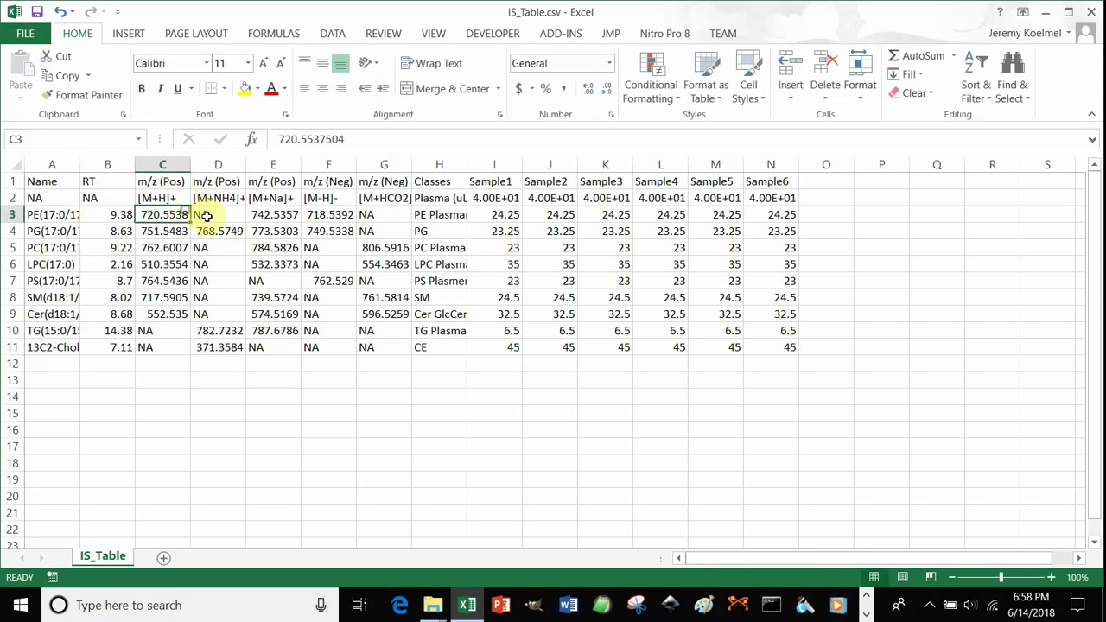
left_click(259, 200)
left_click_drag(186, 214, 380, 347)
double_click(380, 347)
left_click(399, 399)
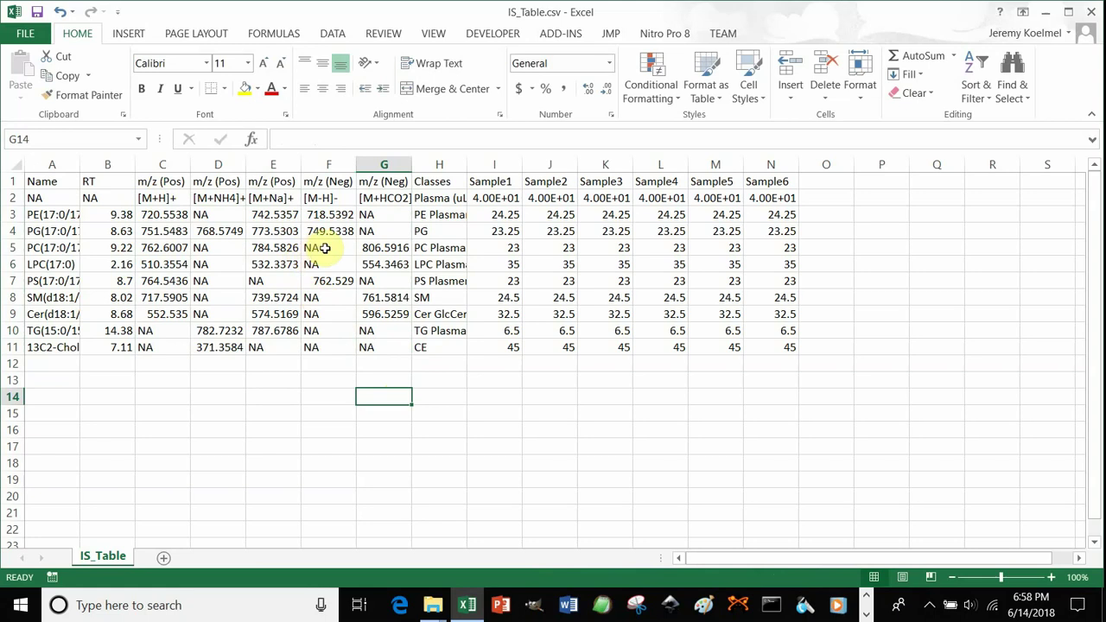
Step: Examine the [M-H]- entries for PC and LPC in rows 5 and 6, and the Classes column header
left_click_drag(324, 248, 324, 260)
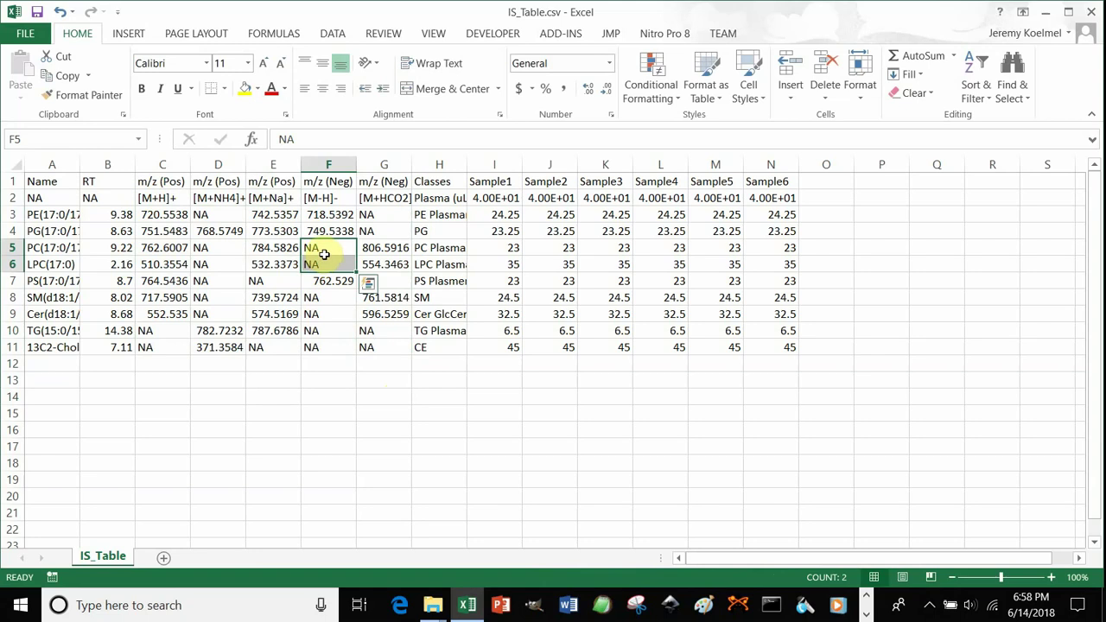
left_click(321, 251)
left_click(331, 264)
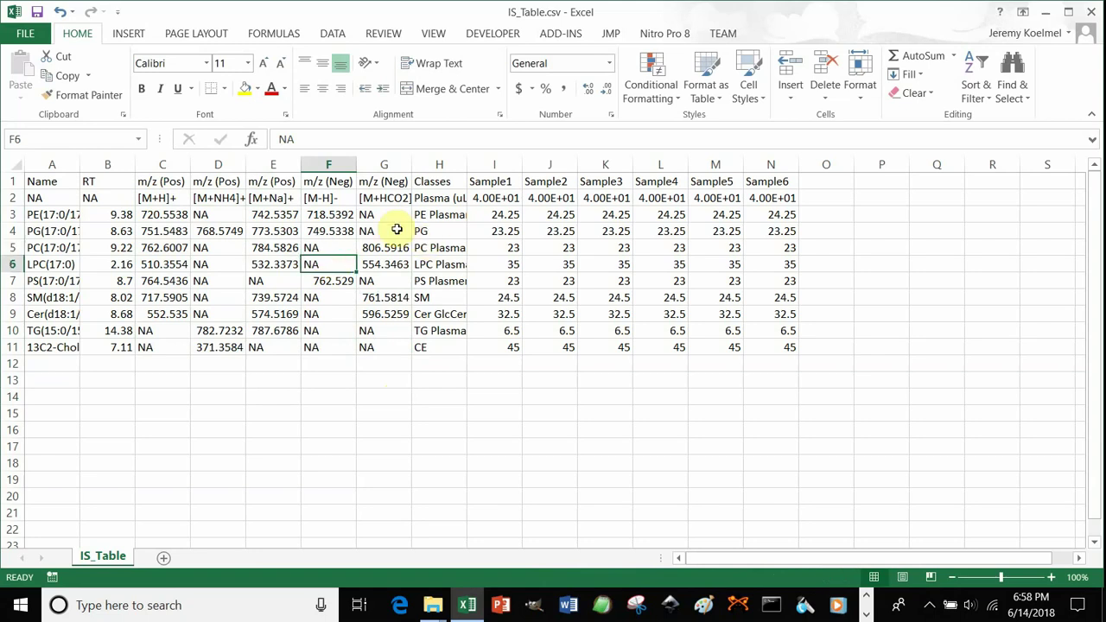
left_click(419, 183)
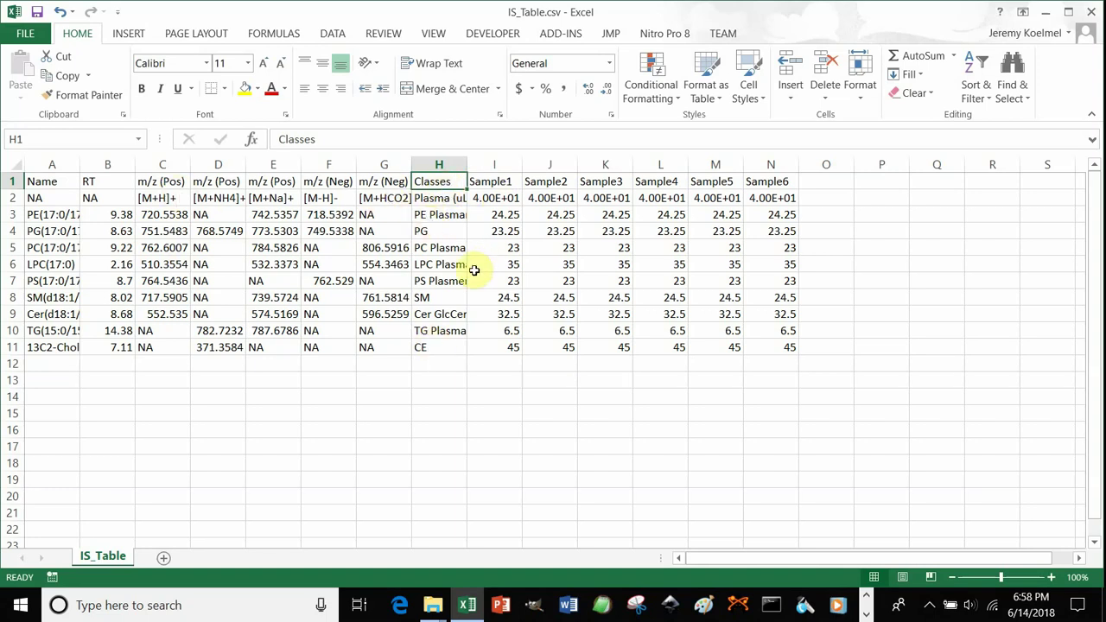
Step: Examine the Plasma (uL) label in H2 and the lipid classes in H3 assigned to the PE(17:0/17:0) standard
left_click(439, 196)
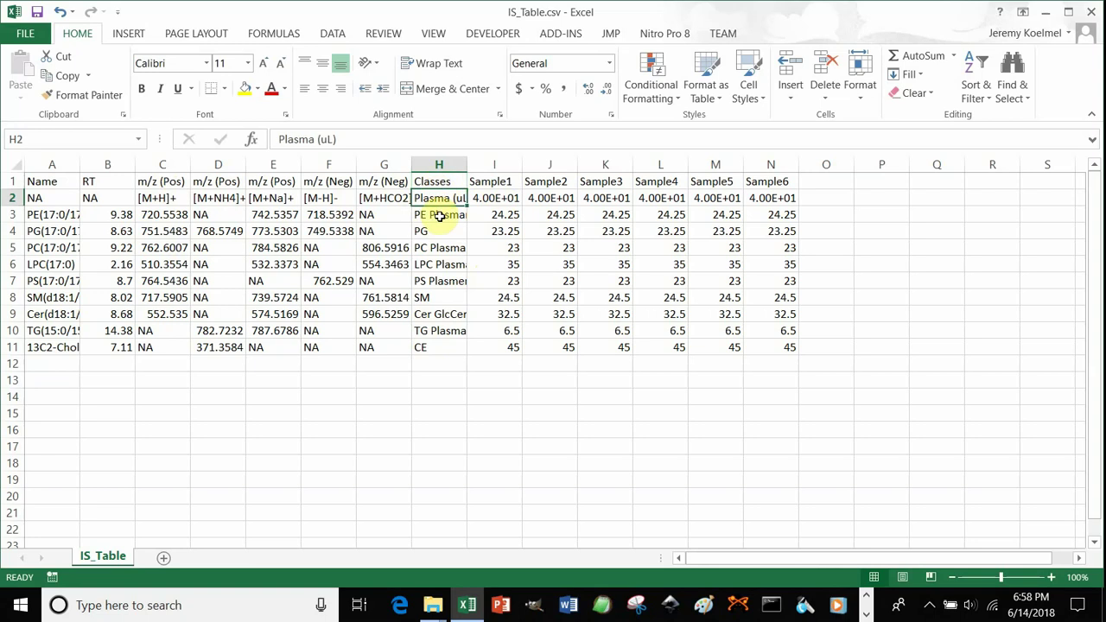
left_click(445, 218)
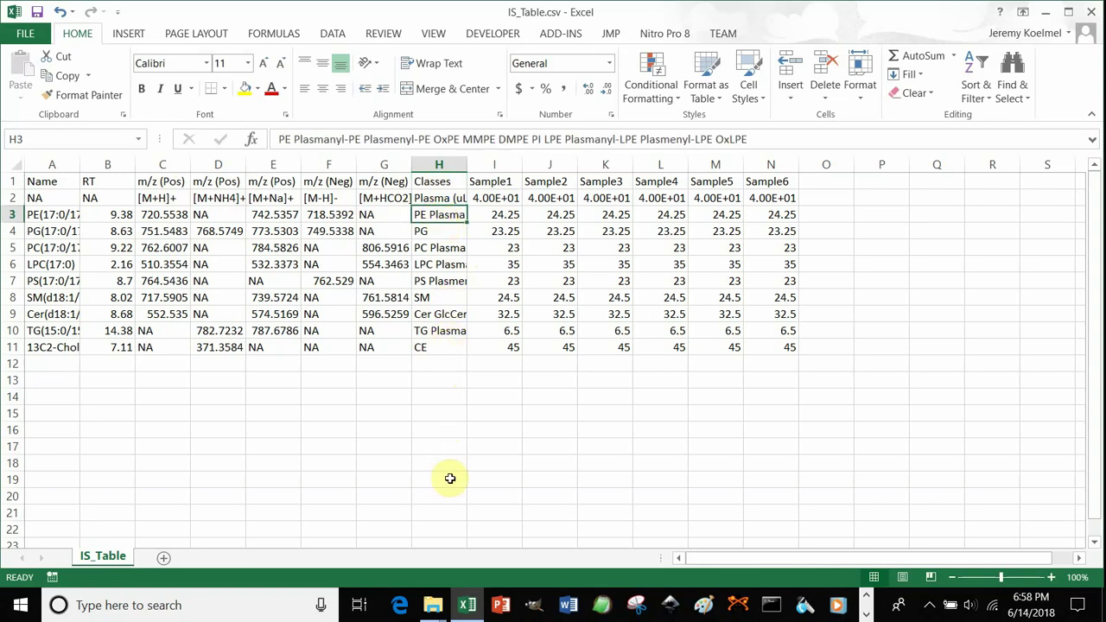
double_click(440, 218)
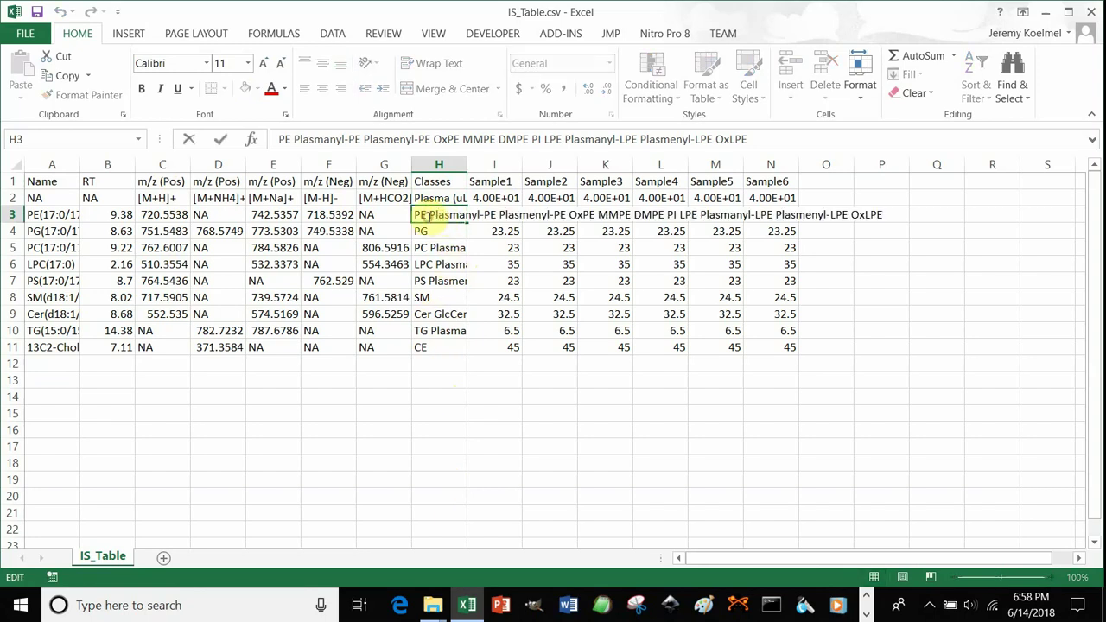
left_click_drag(430, 215, 898, 216)
left_click(429, 215)
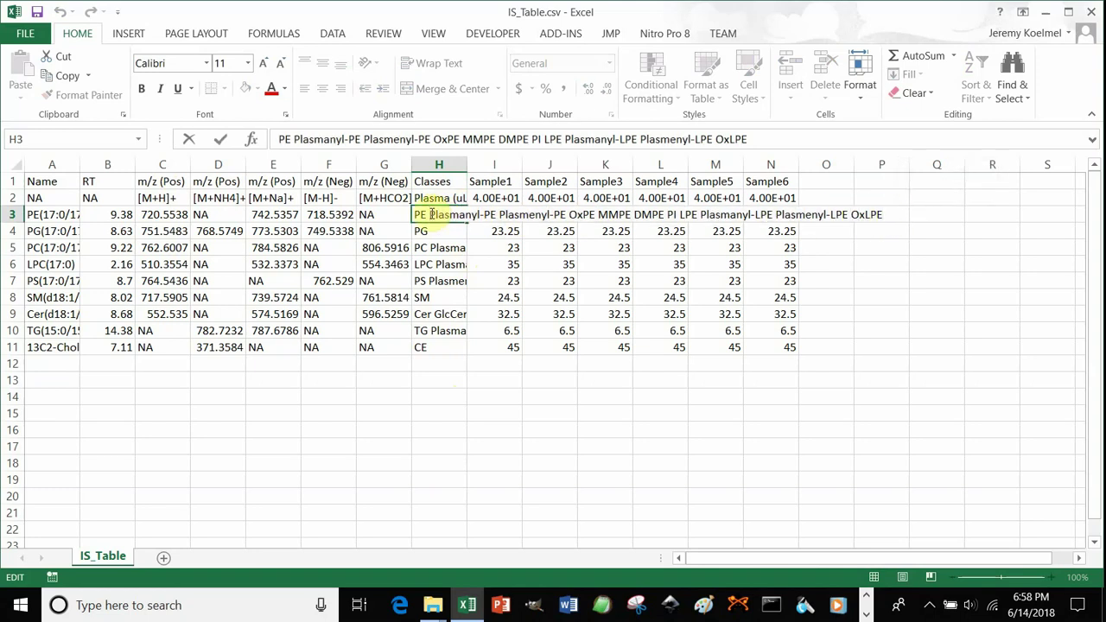
left_click(49, 213)
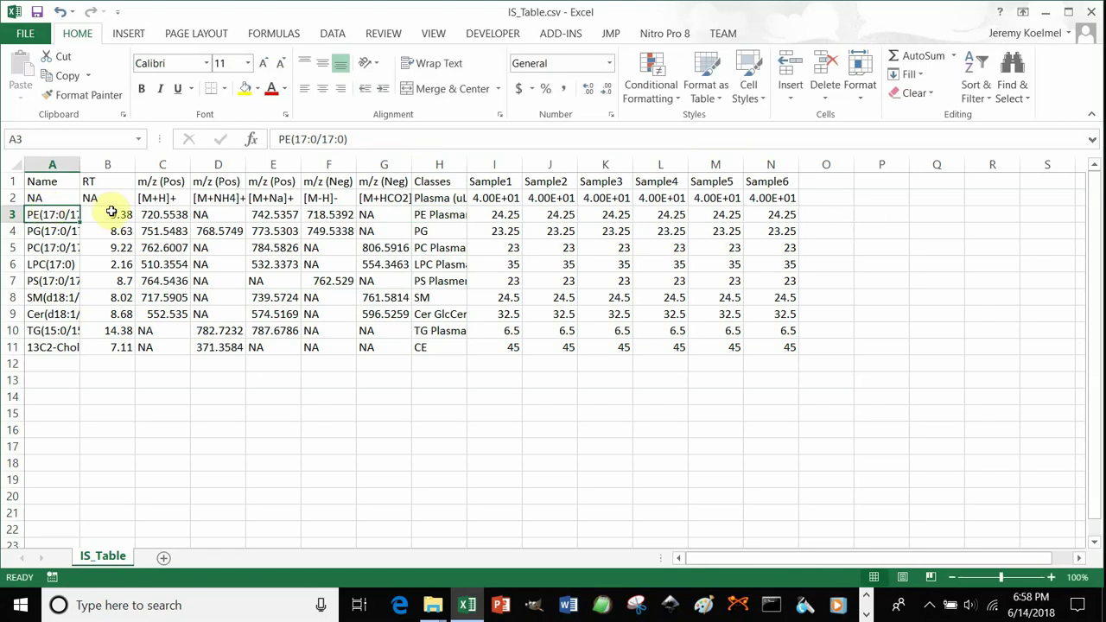
left_click(443, 216)
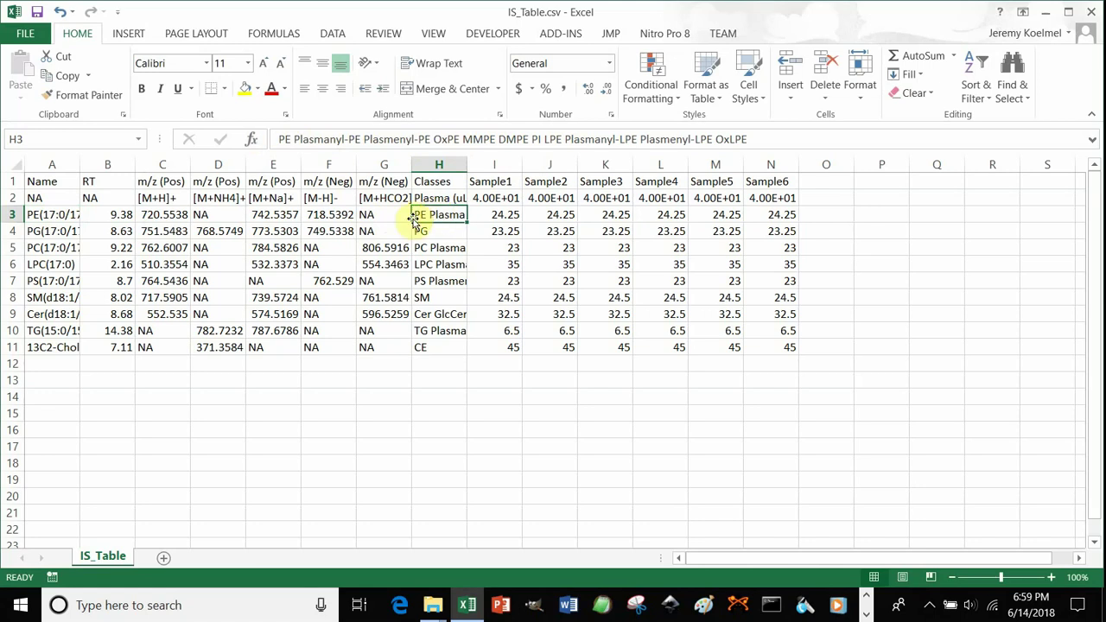
left_click(73, 215)
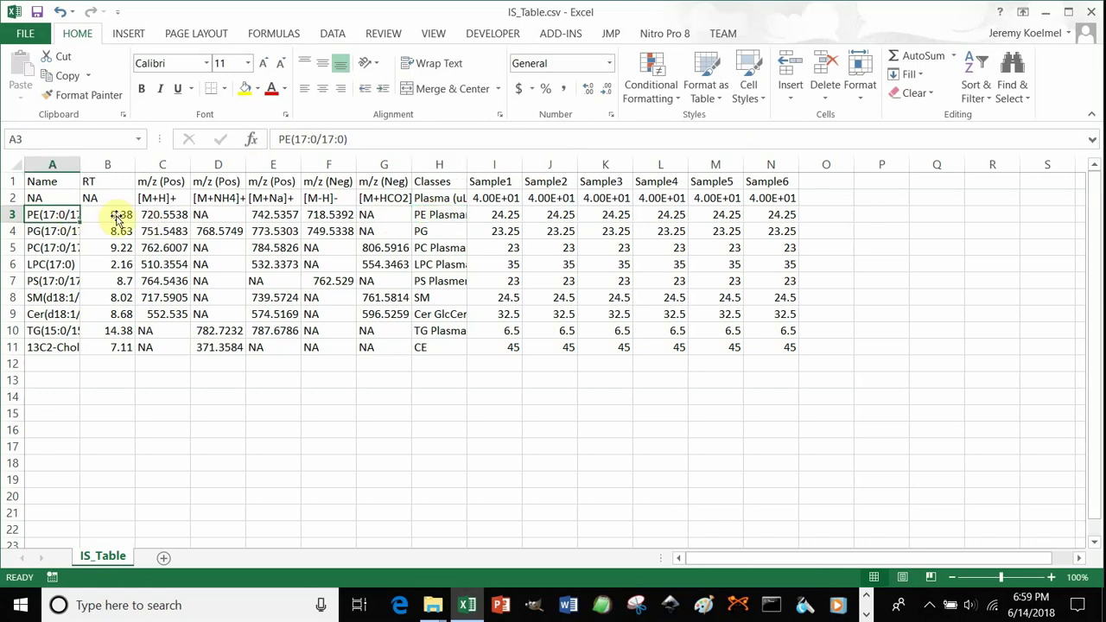
left_click(418, 216)
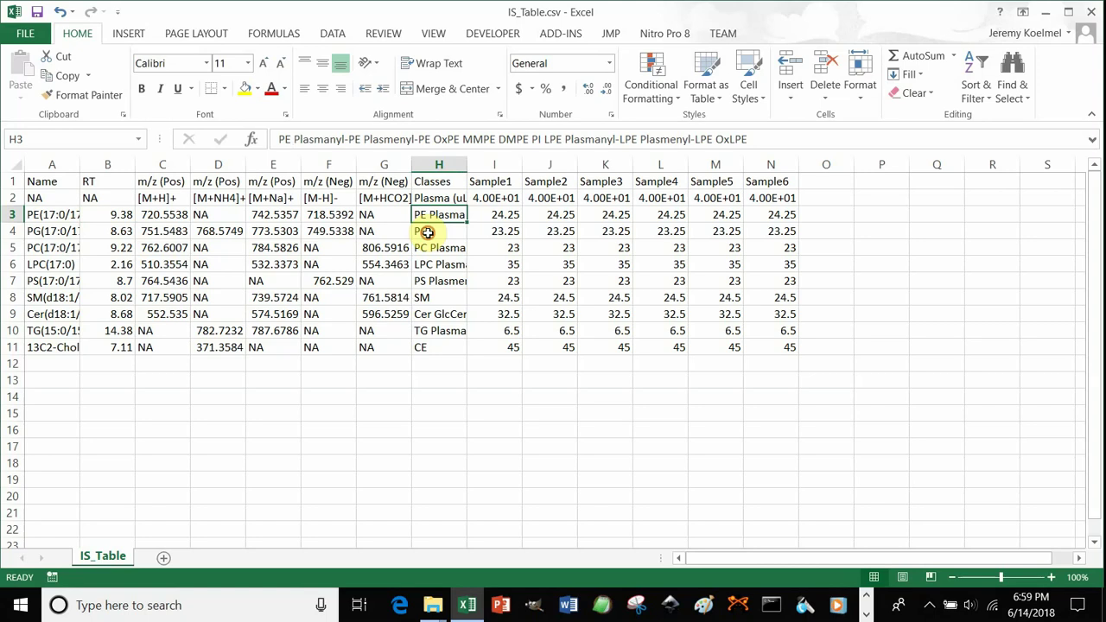
Step: Examine the class entries for PG, PC and LPC in H4:H6, including how the PC class names are separated within the cell
left_click(427, 231)
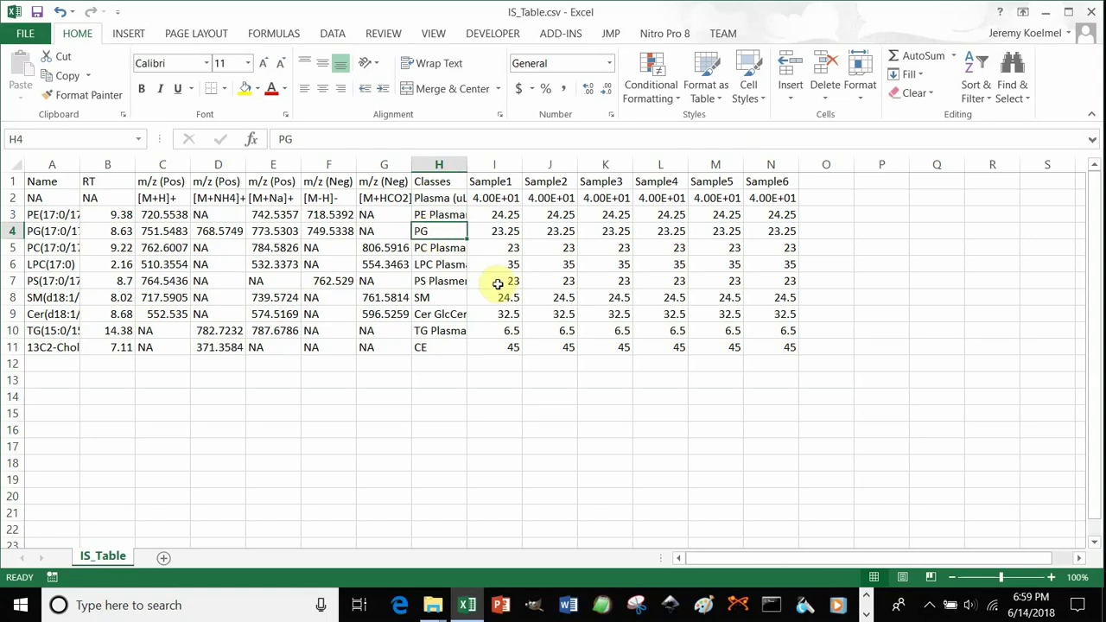
left_click(439, 248)
double_click(427, 249)
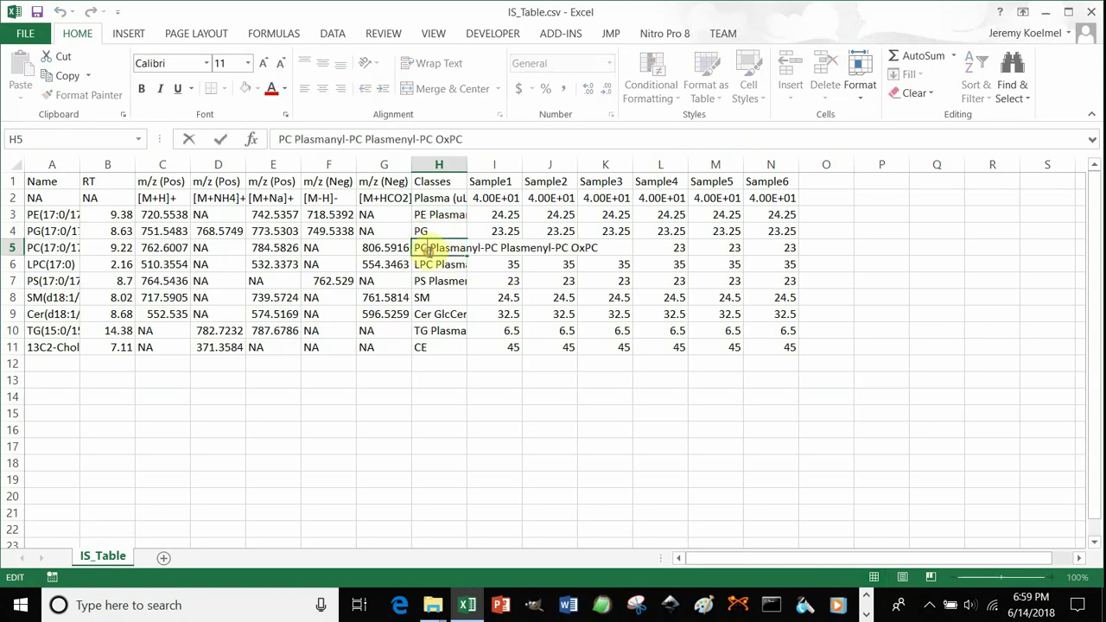
double_click(430, 248)
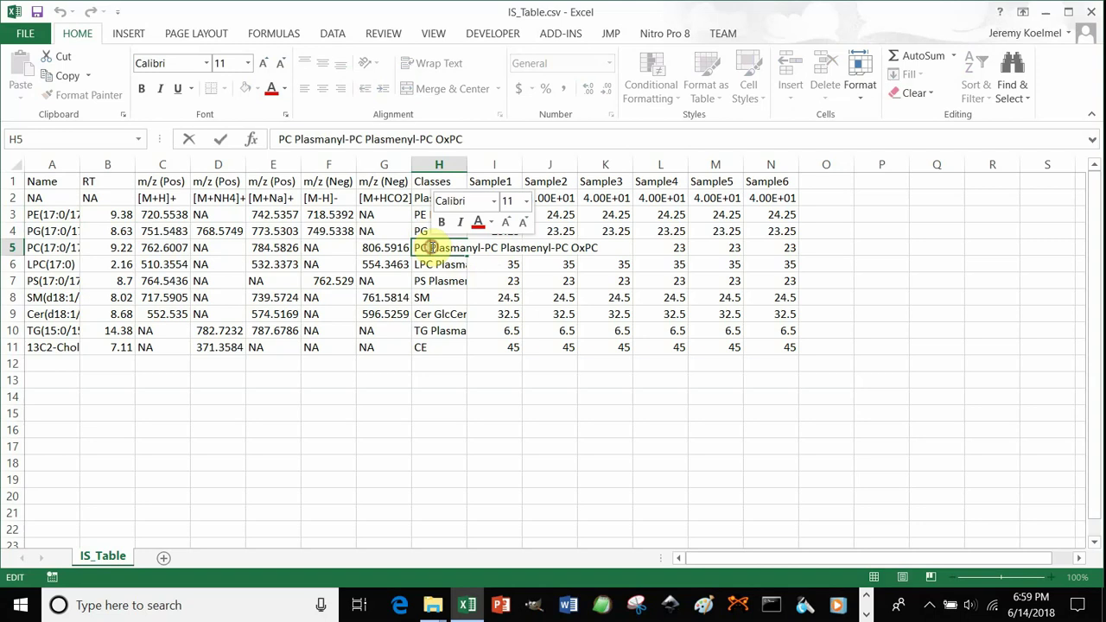
double_click(496, 249)
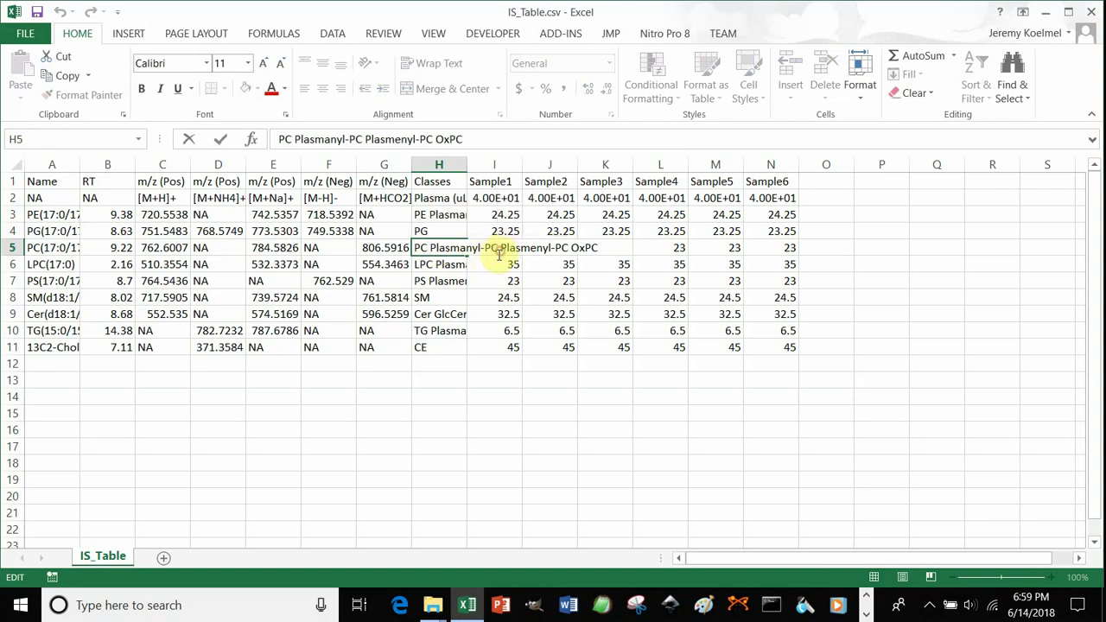
double_click(498, 250)
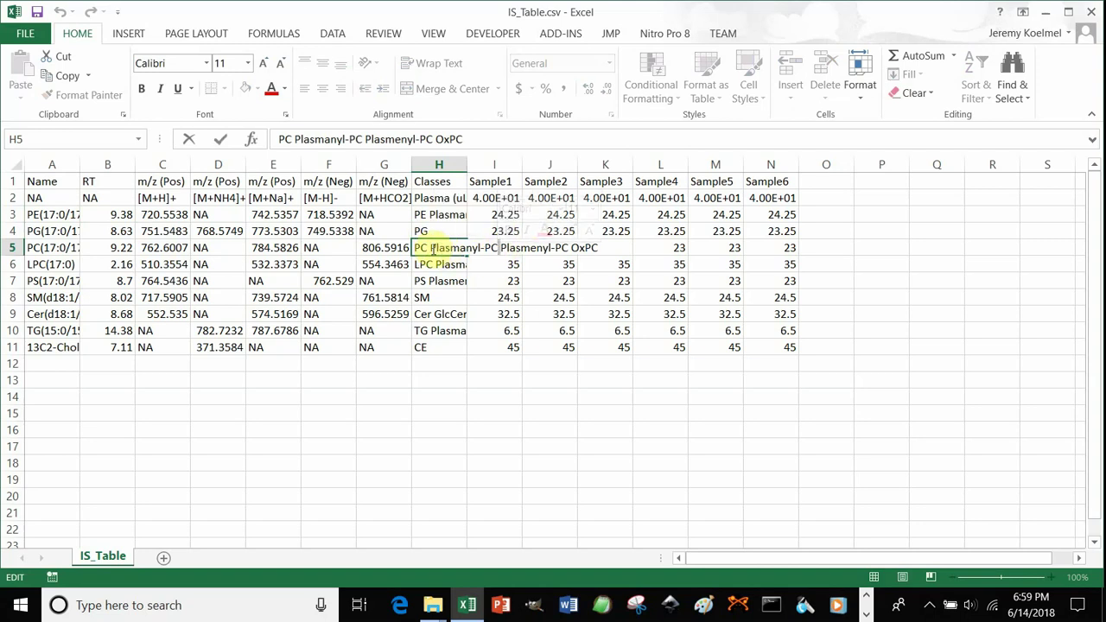
double_click(495, 248)
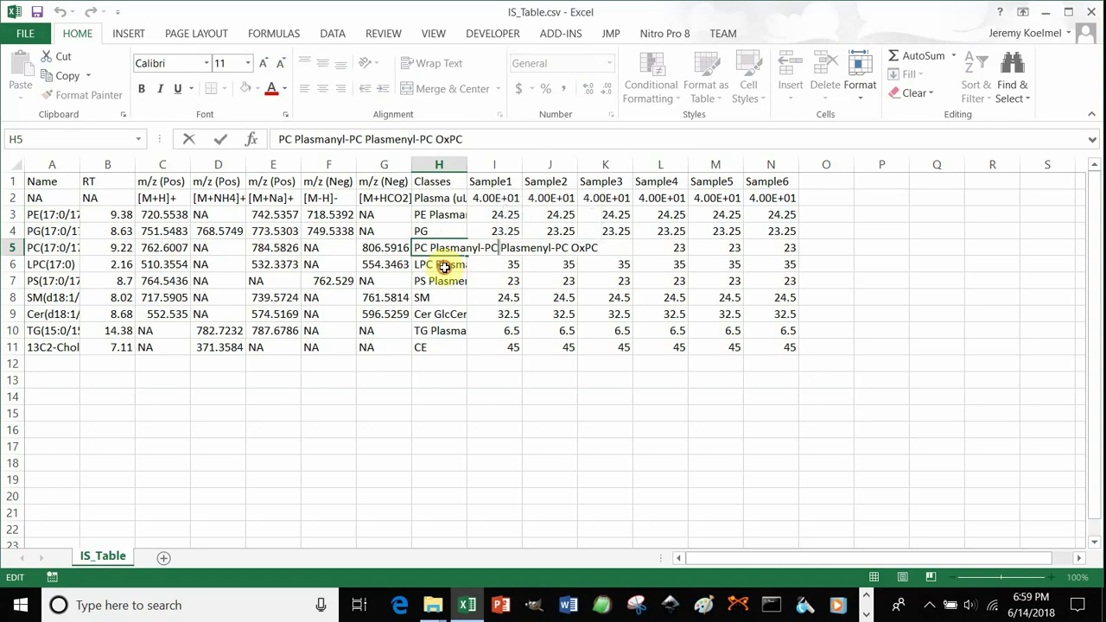
left_click(442, 268)
Step: Remove the Sample4, Sample5 and Sample6 data in columns L to N
left_click(453, 184)
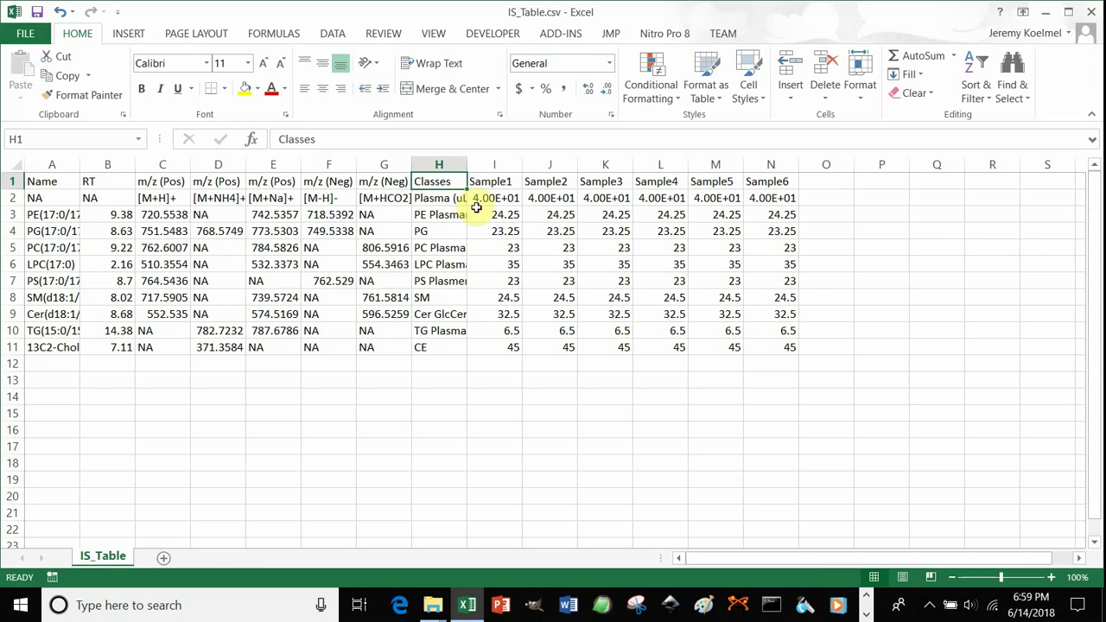
left_click_drag(498, 183, 772, 184)
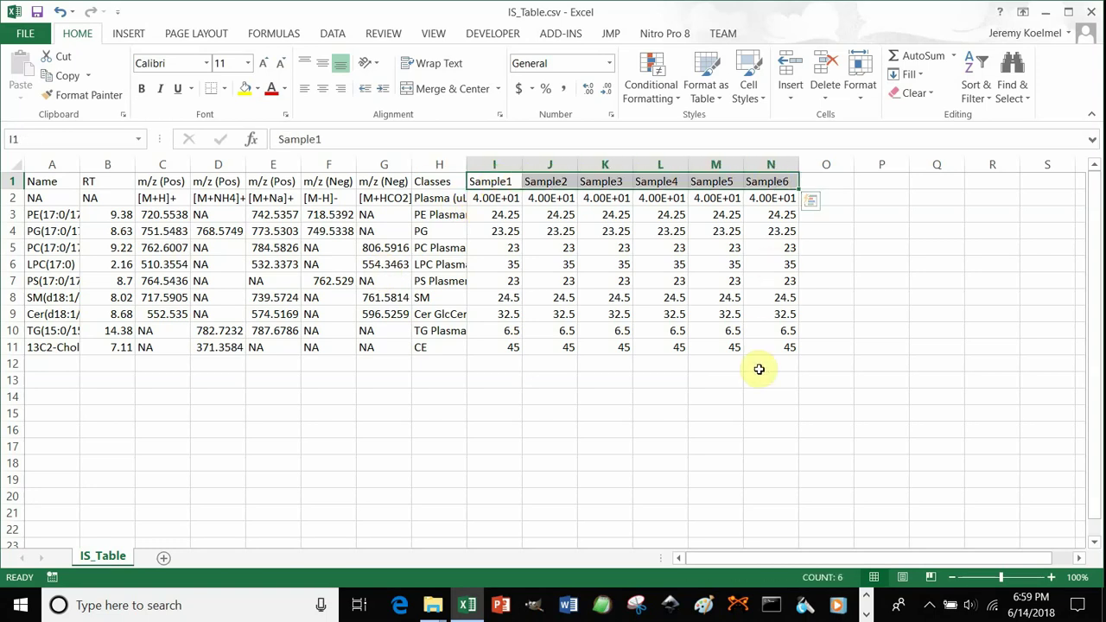
left_click_drag(665, 161, 773, 167)
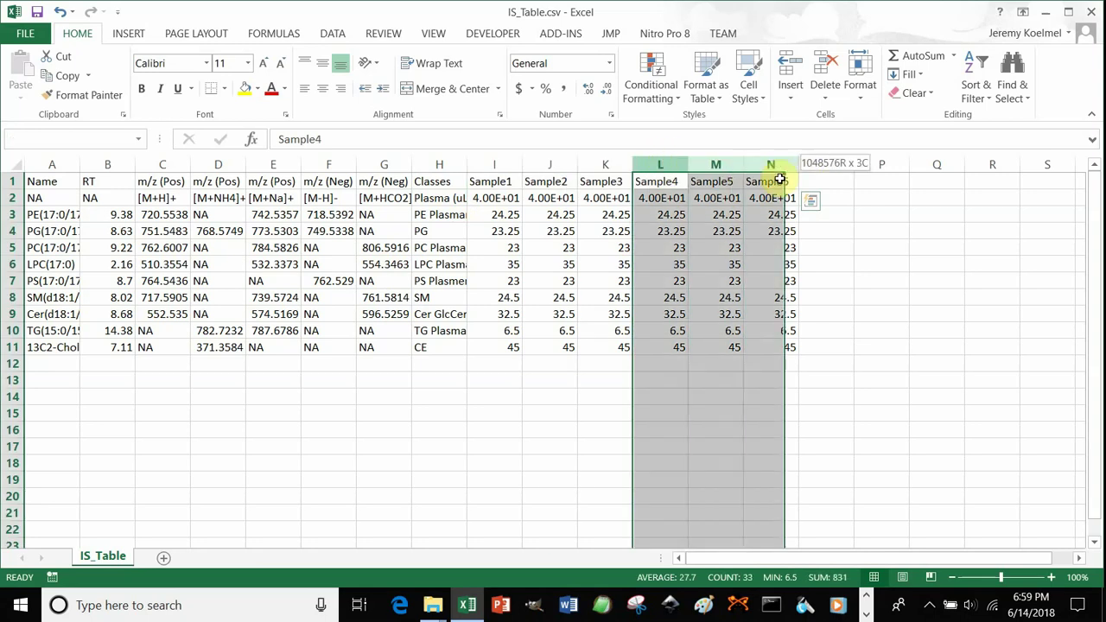
right_click(738, 223)
left_click(780, 365)
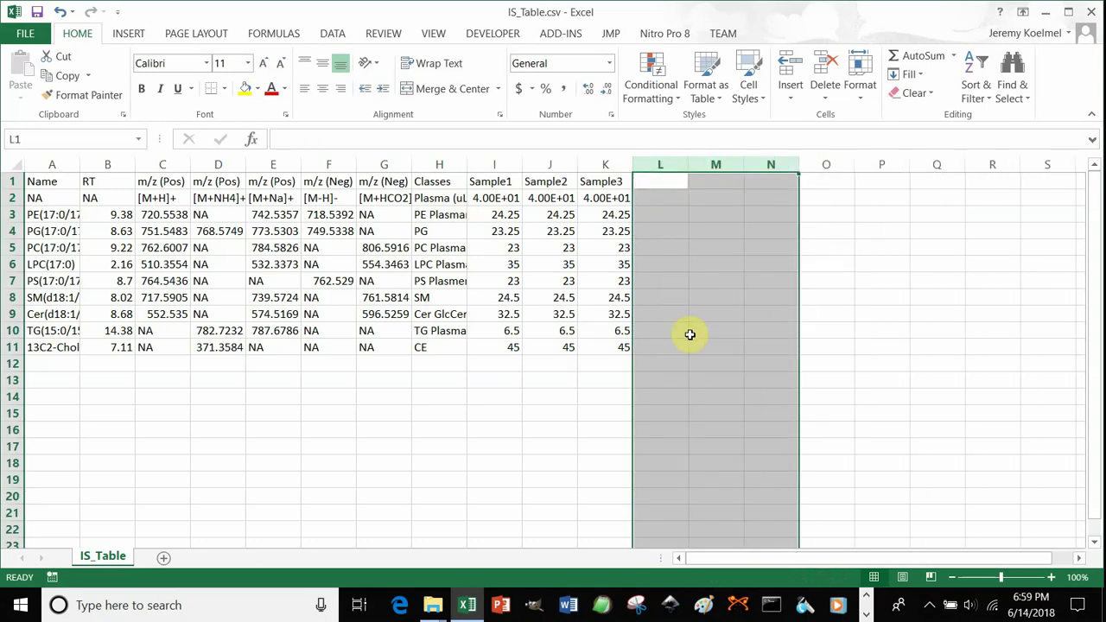
left_click(549, 249)
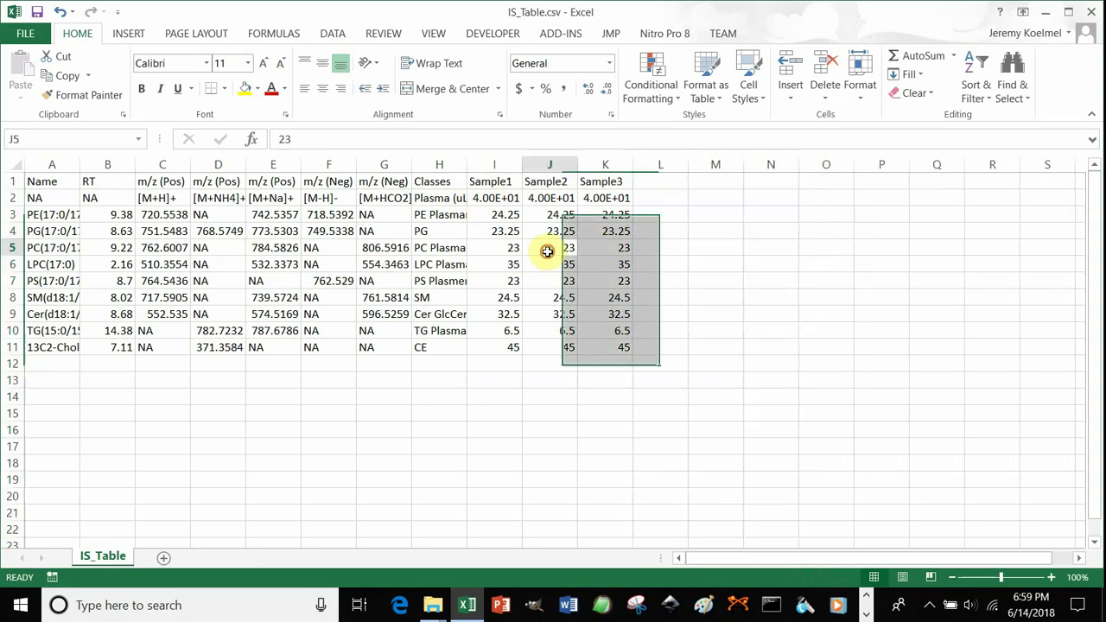
Step: Examine the PE(17:0/17:0) amounts for Sample1, Sample2 and Sample3 in I3:K3
left_click(428, 215)
left_click(489, 215)
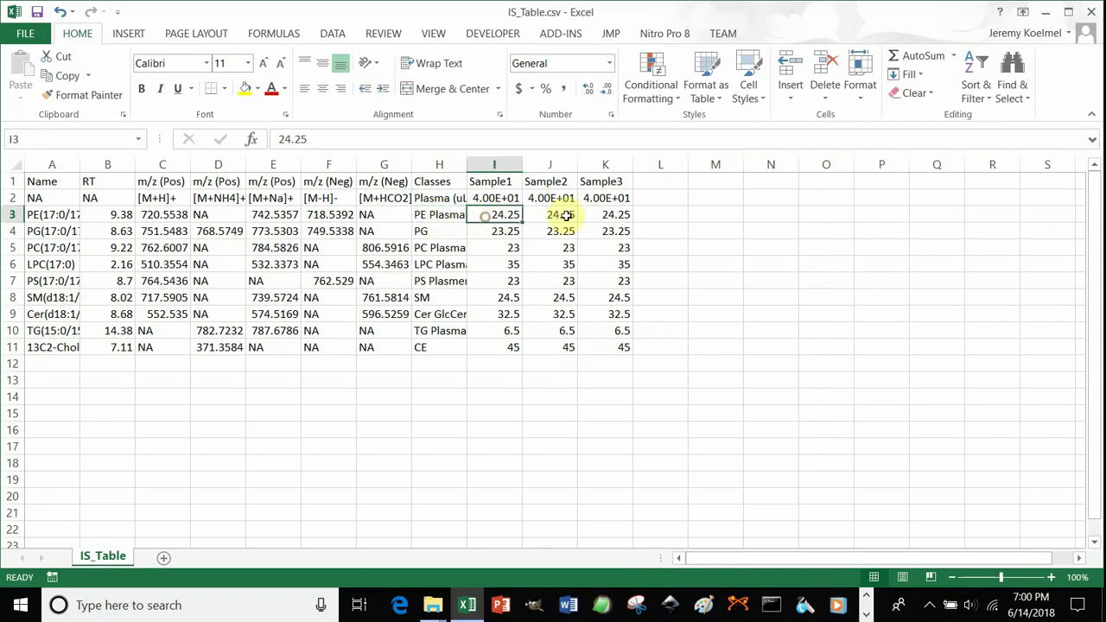
left_click(560, 216)
left_click(627, 217)
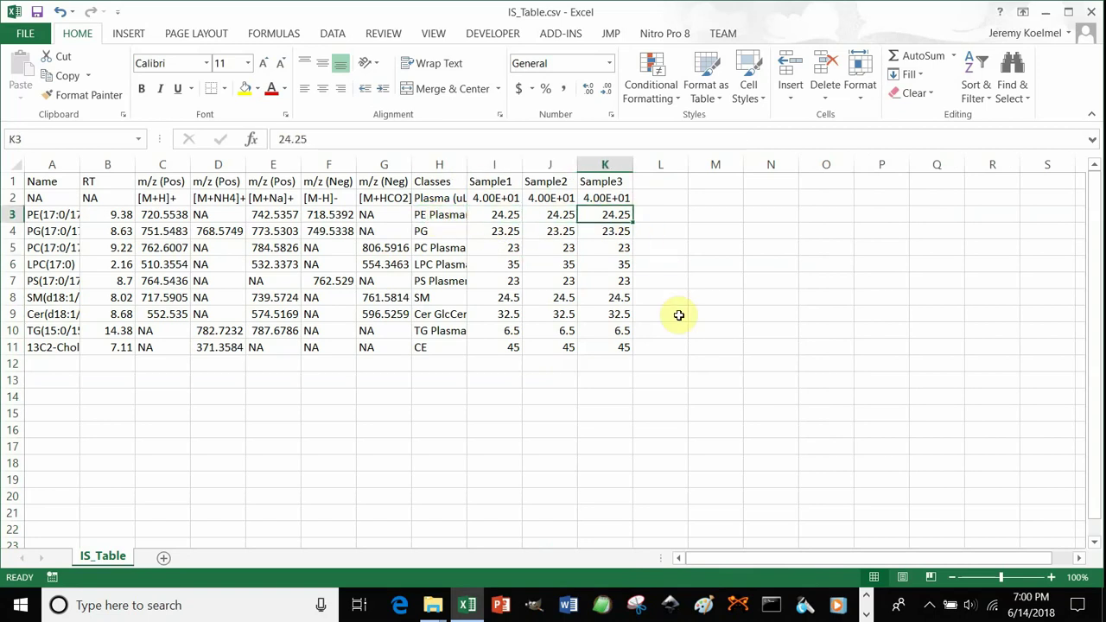
left_click(506, 216)
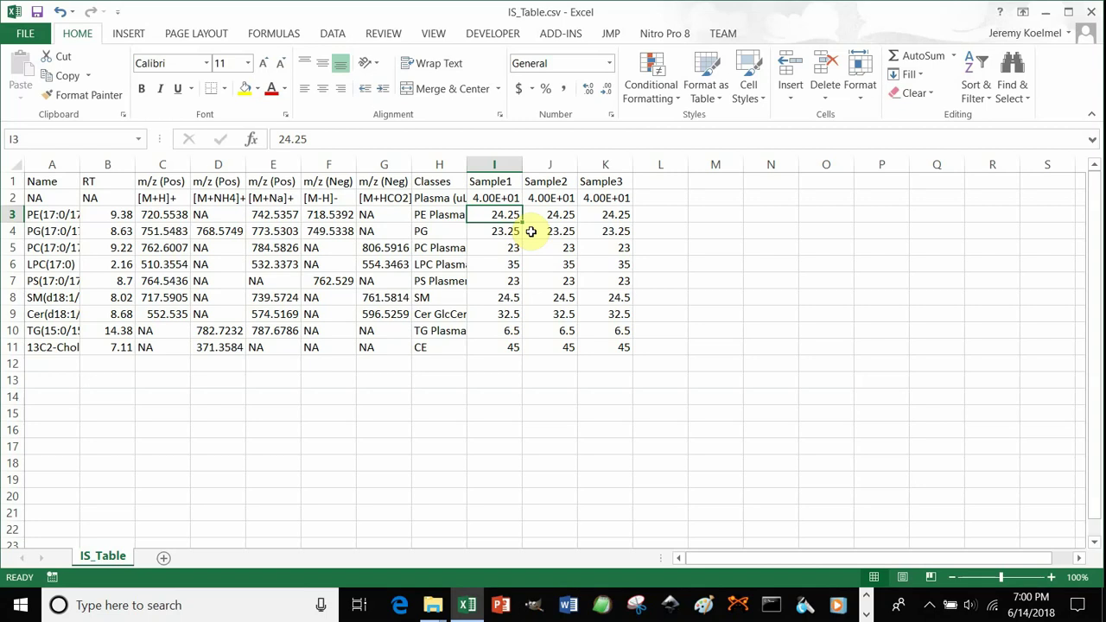
left_click(534, 216)
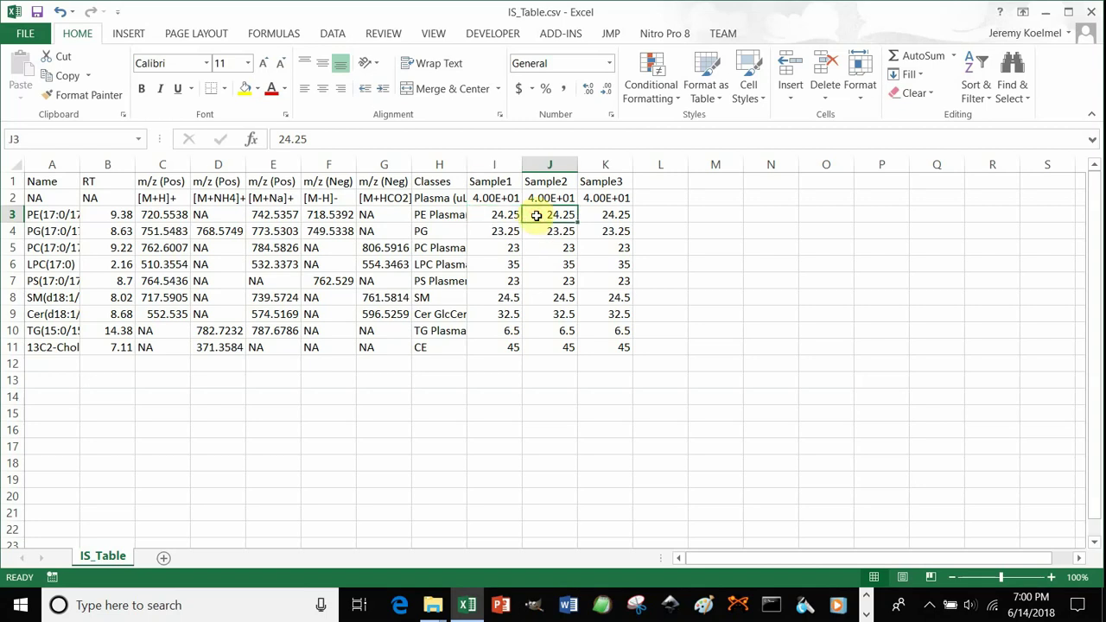
left_click(500, 216)
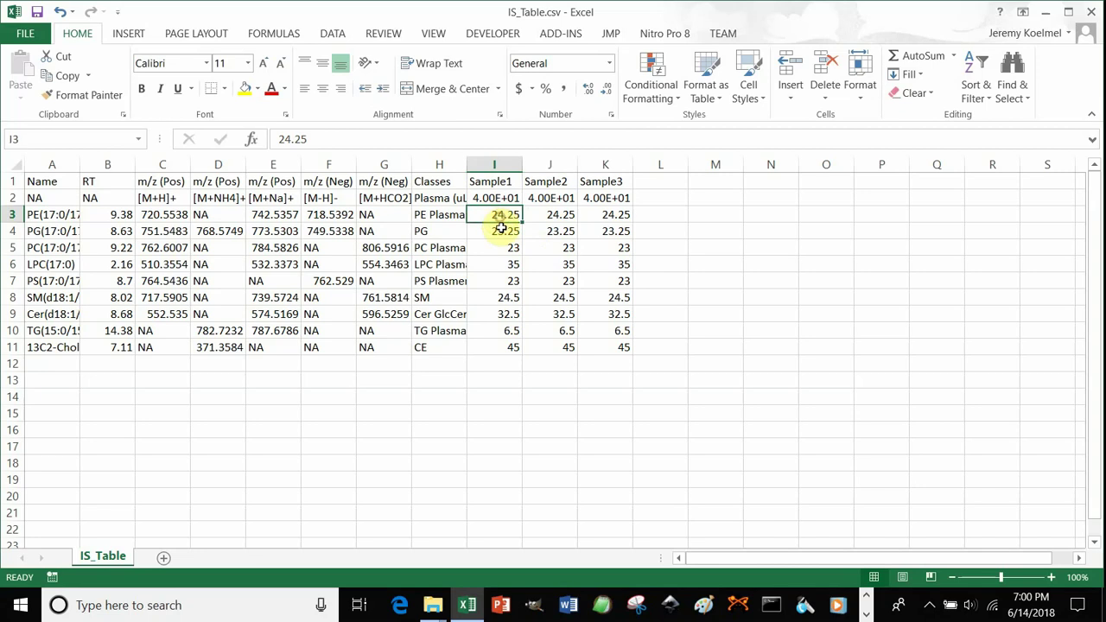
left_click(501, 379)
type("=")
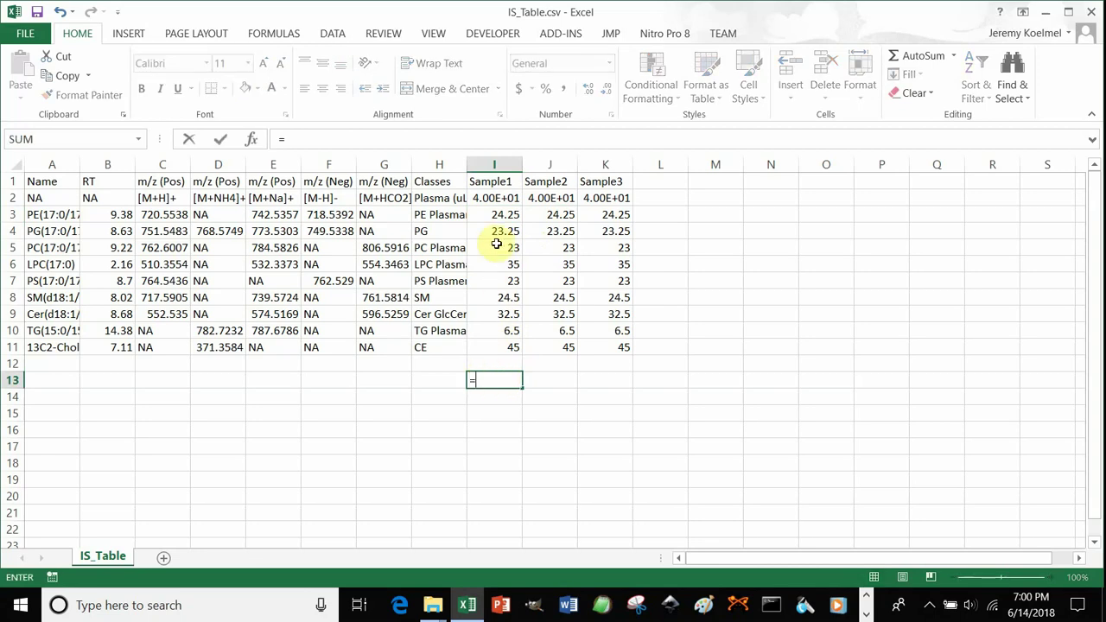
left_click(494, 216)
type("/")
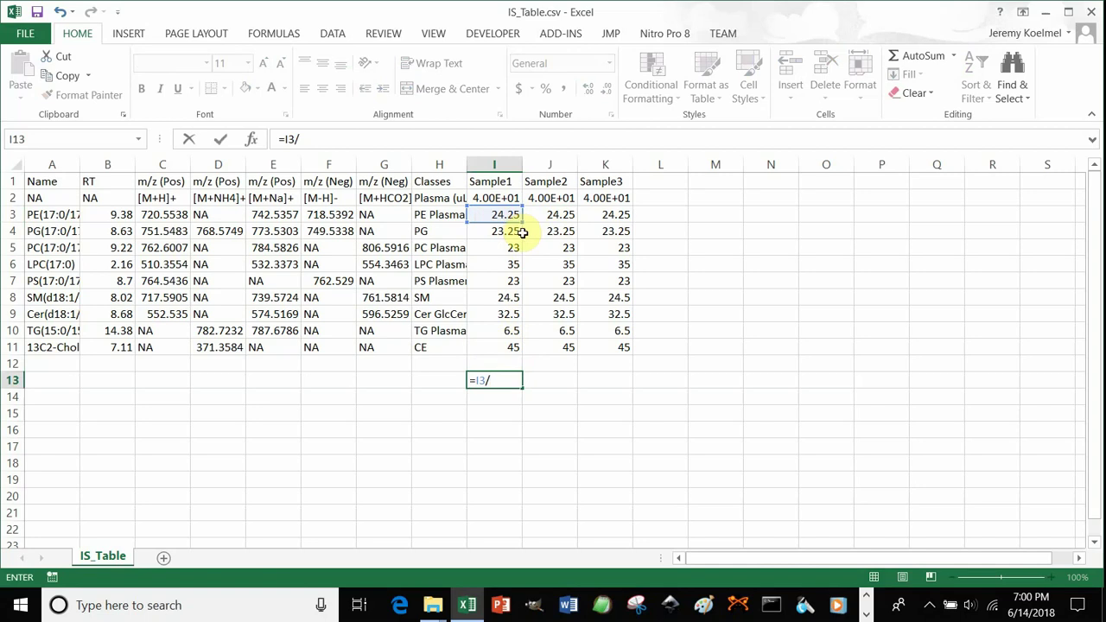
key("Escape")
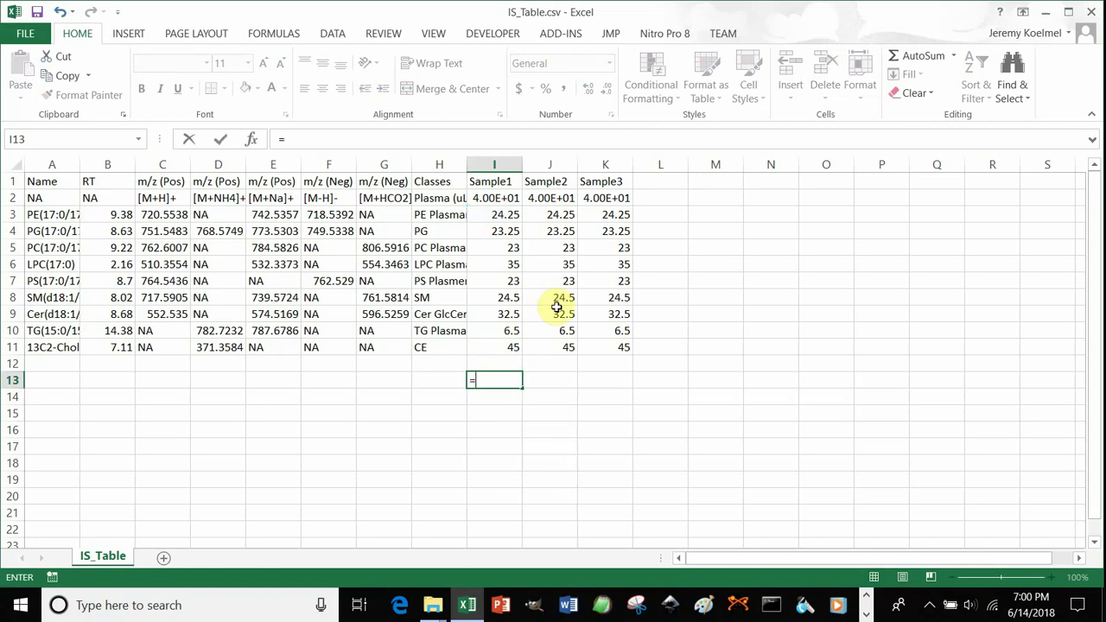
key("Down")
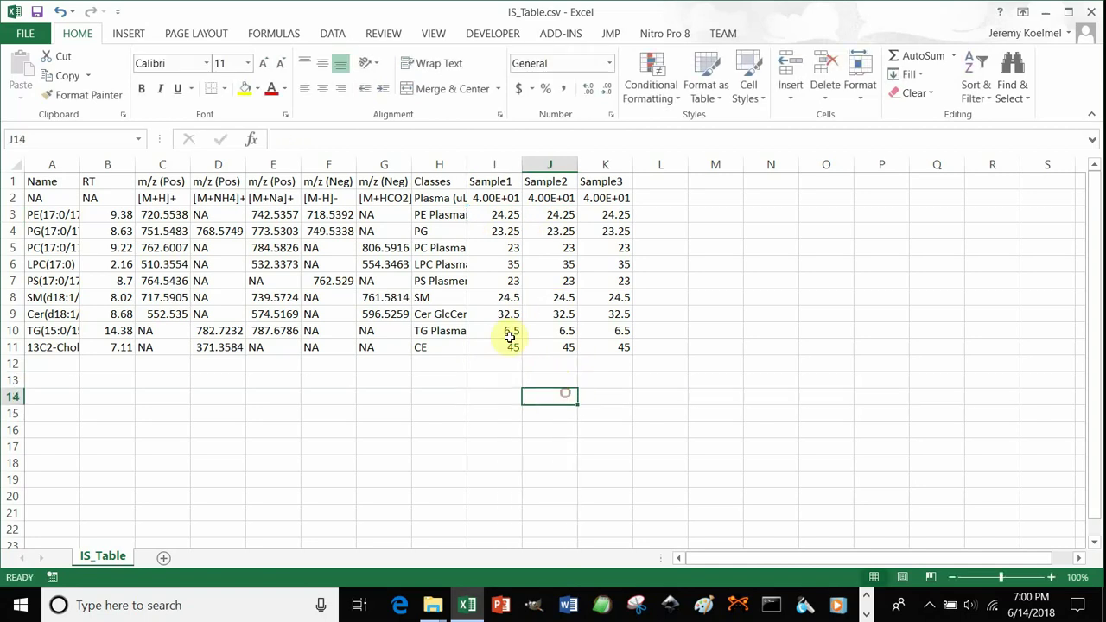
Step: Examine the standard amounts in I3:K10, the plasma volumes in I2:K2 and the Plasma (uL) label in H2
left_click_drag(506, 216, 612, 334)
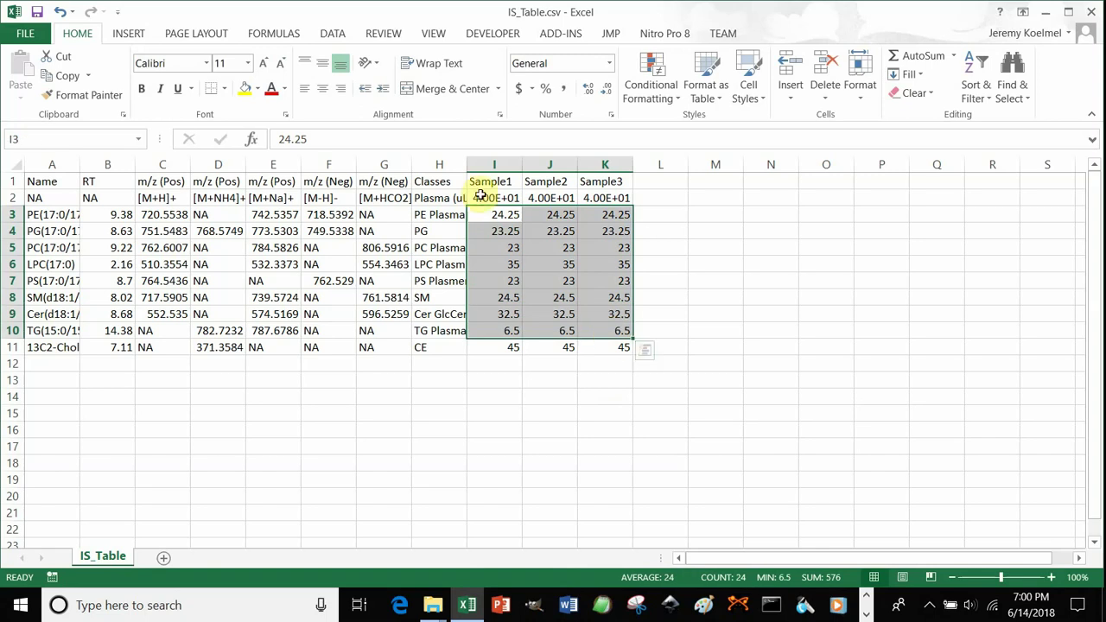
left_click_drag(486, 196, 620, 198)
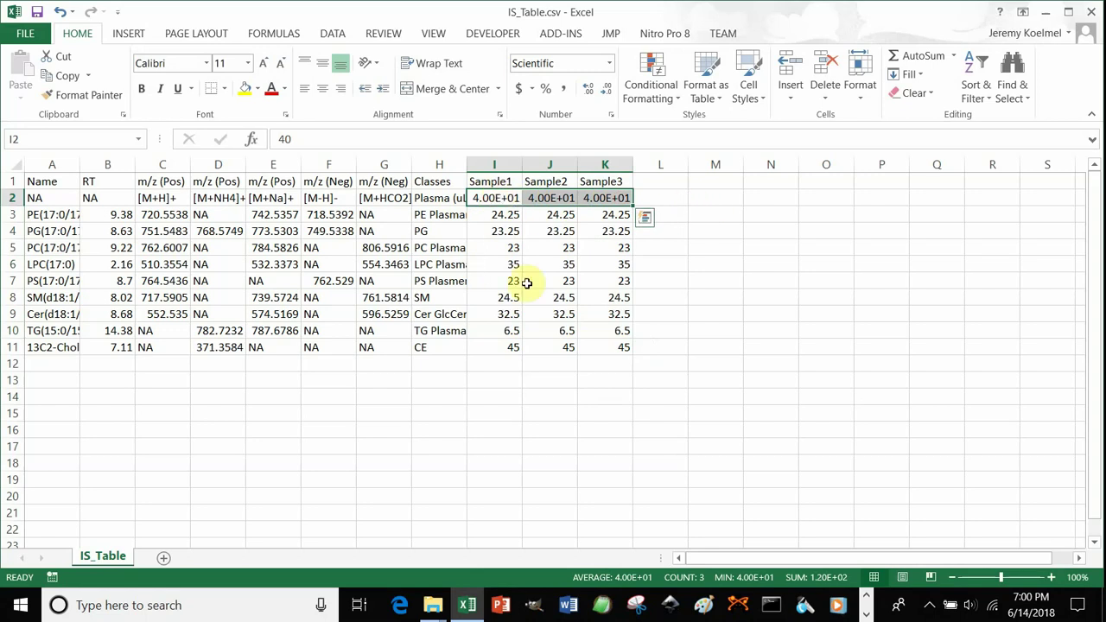
left_click(499, 315)
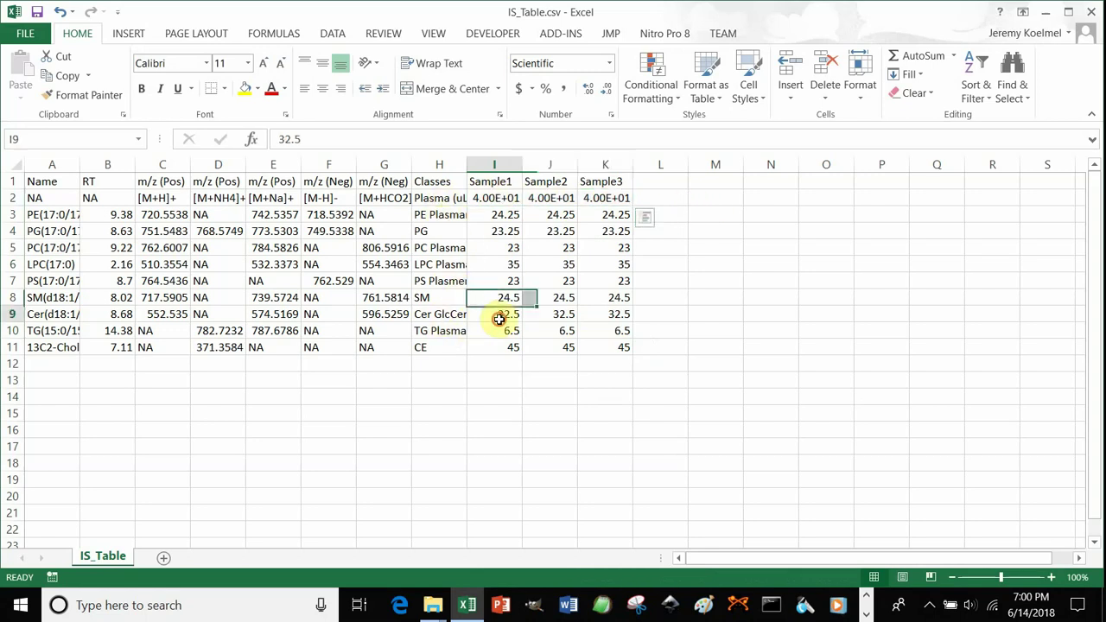
left_click(430, 200)
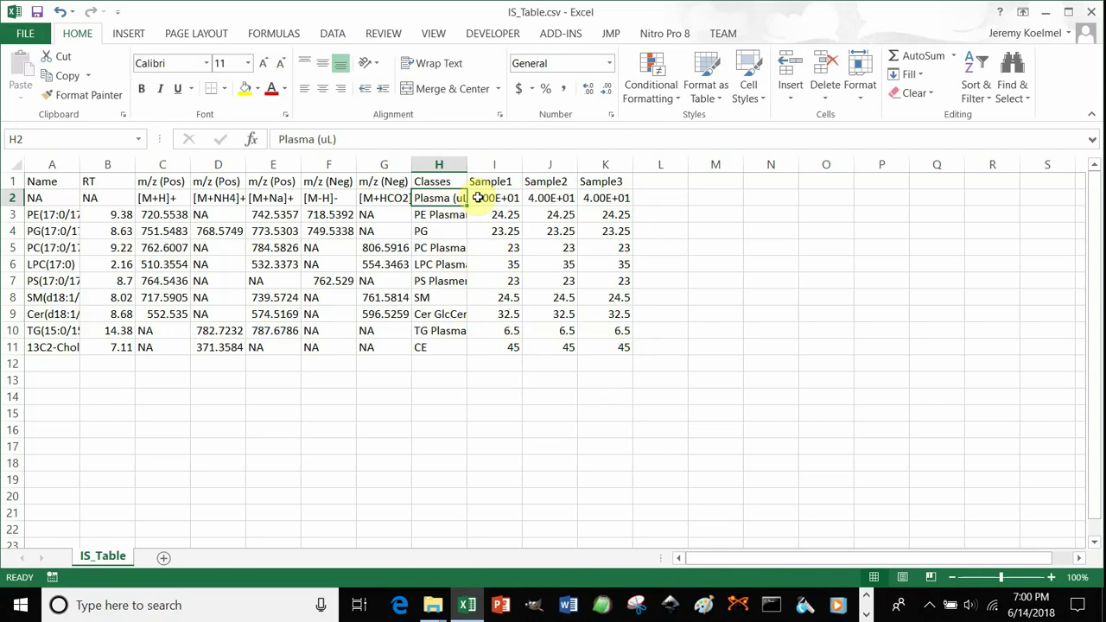
Step: Enter the formula =I3/I2 in cell I13 to divide Sample1's PE standard amount by its plasma volume
left_click(504, 367)
left_click(505, 381)
type("=")
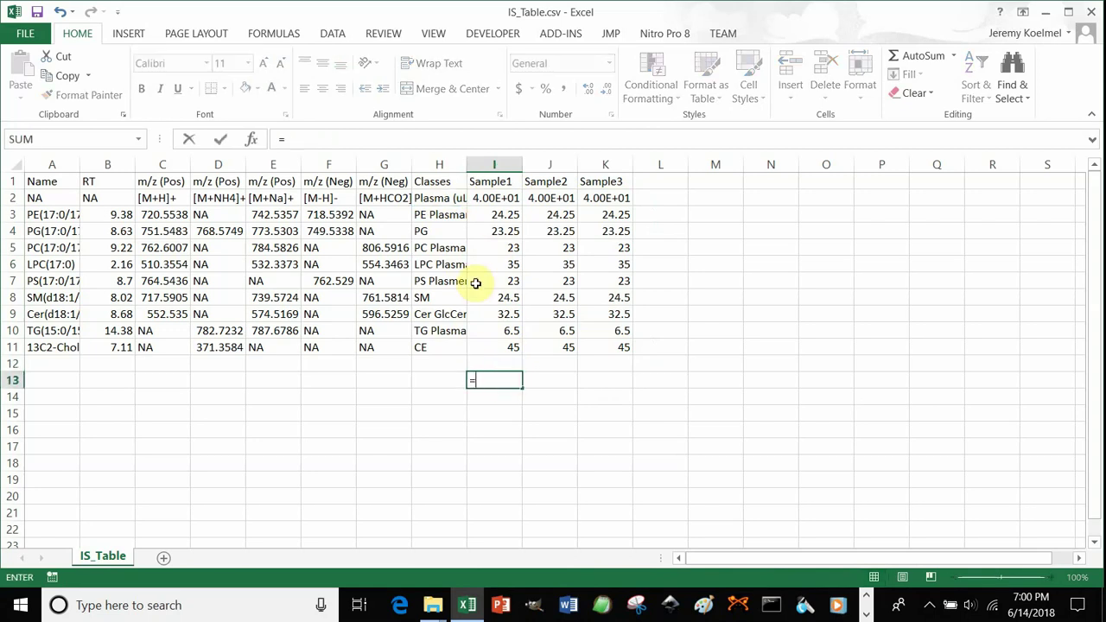
left_click(487, 213)
type("/")
left_click(490, 196)
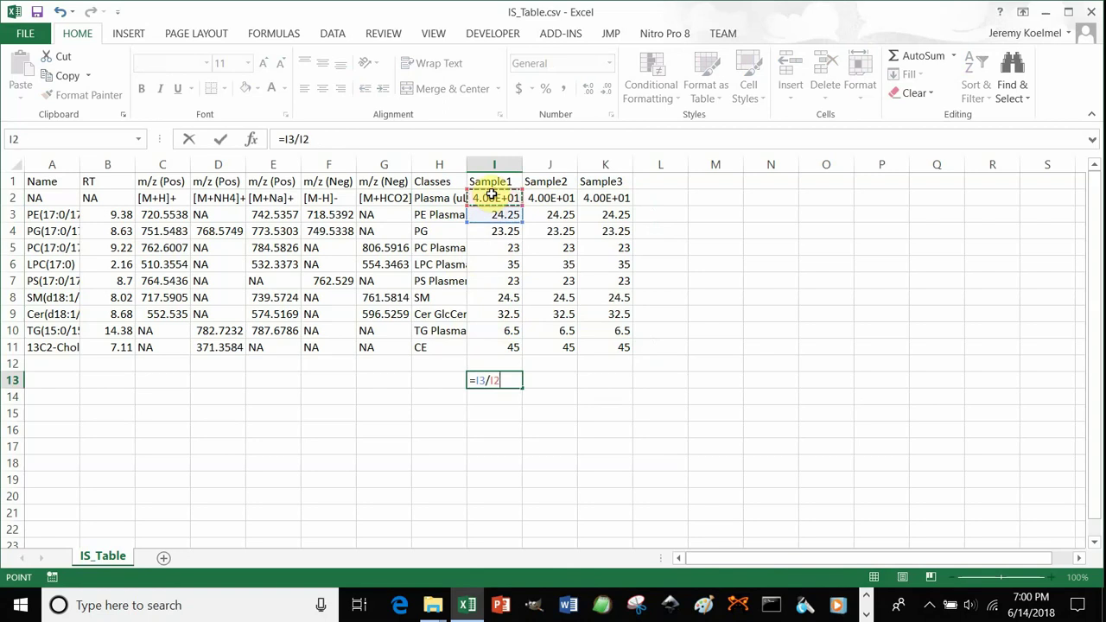
key("Return")
left_click(506, 381)
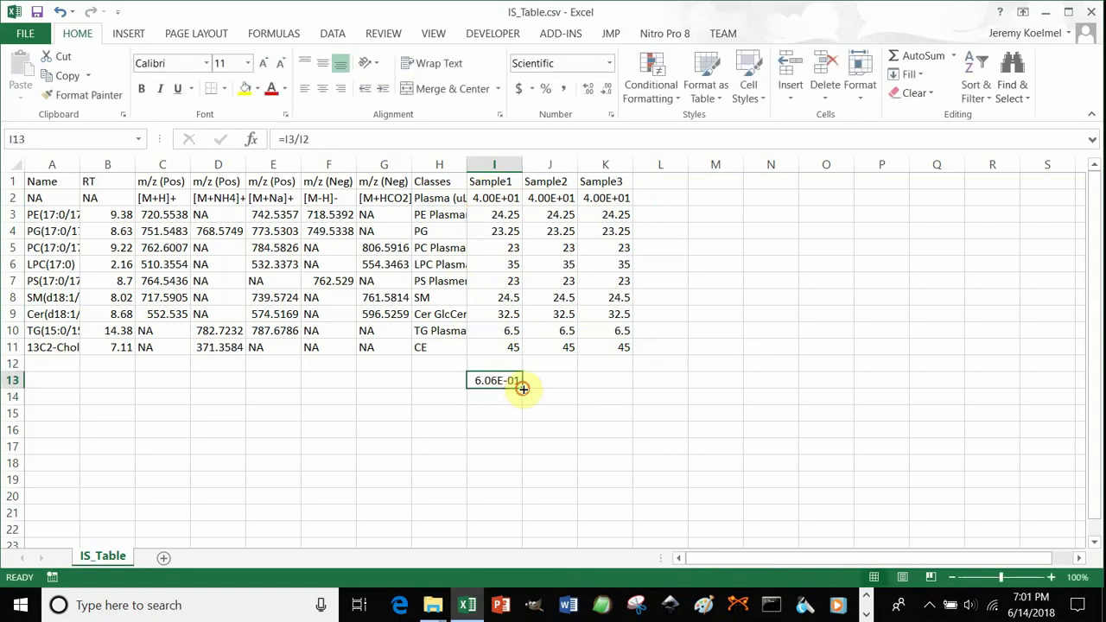
Step: Fill the trial formula from I13 across to K13, and clear I13:K13
left_click_drag(521, 387, 621, 381)
key("Delete")
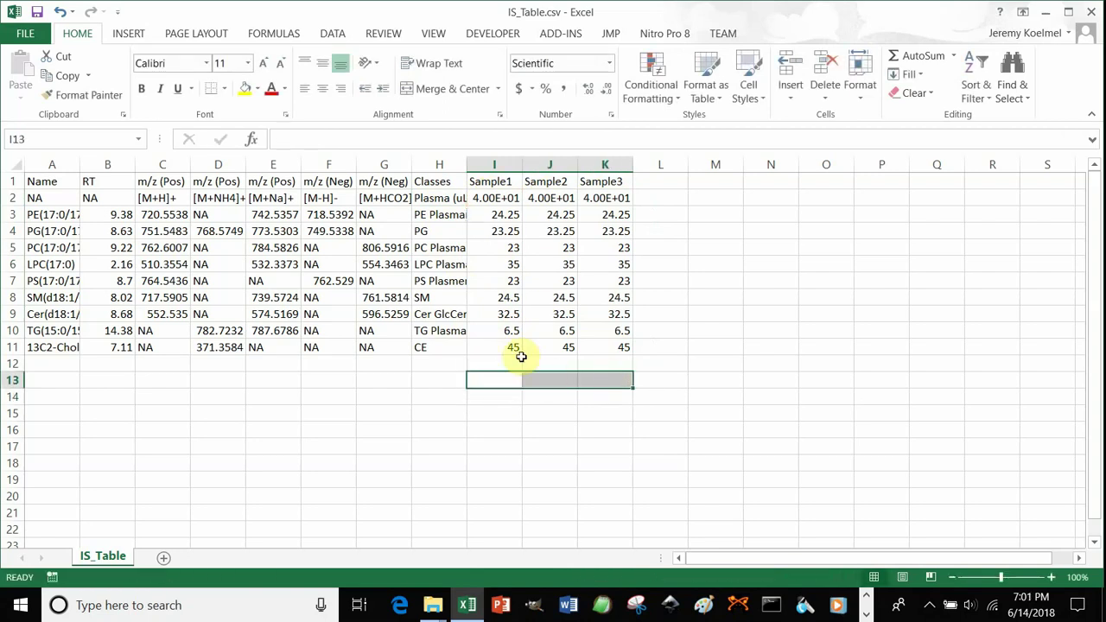
left_click(529, 249)
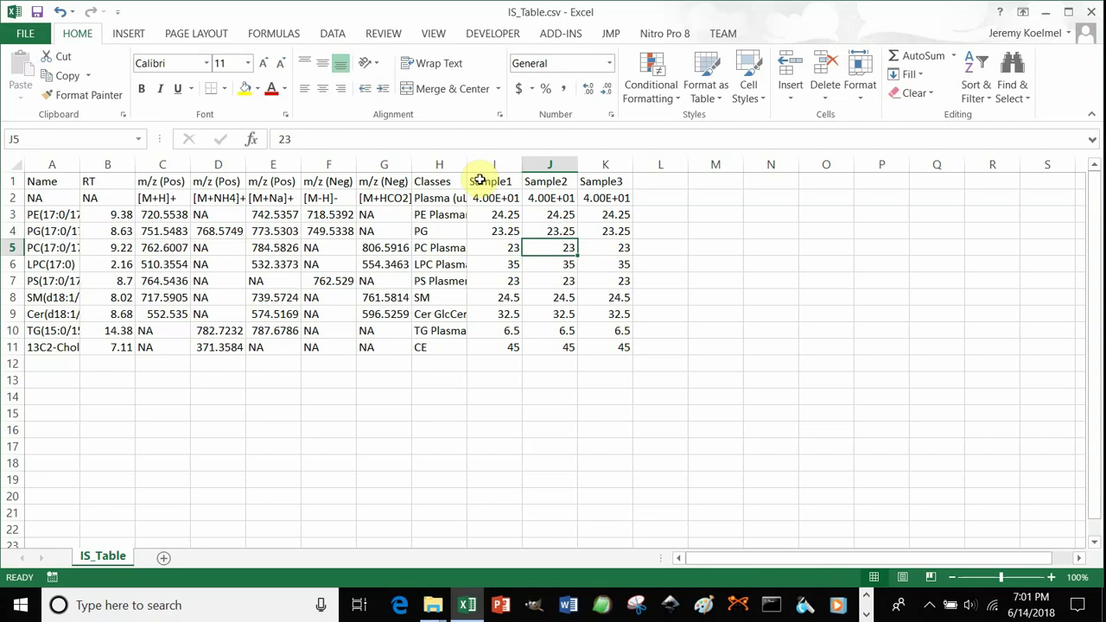
Step: Open Feature_Table_Neg_Area.csv from the NIST_1950 folder, keeping the IS_Table workbook open for comparison
left_click_drag(479, 182, 615, 184)
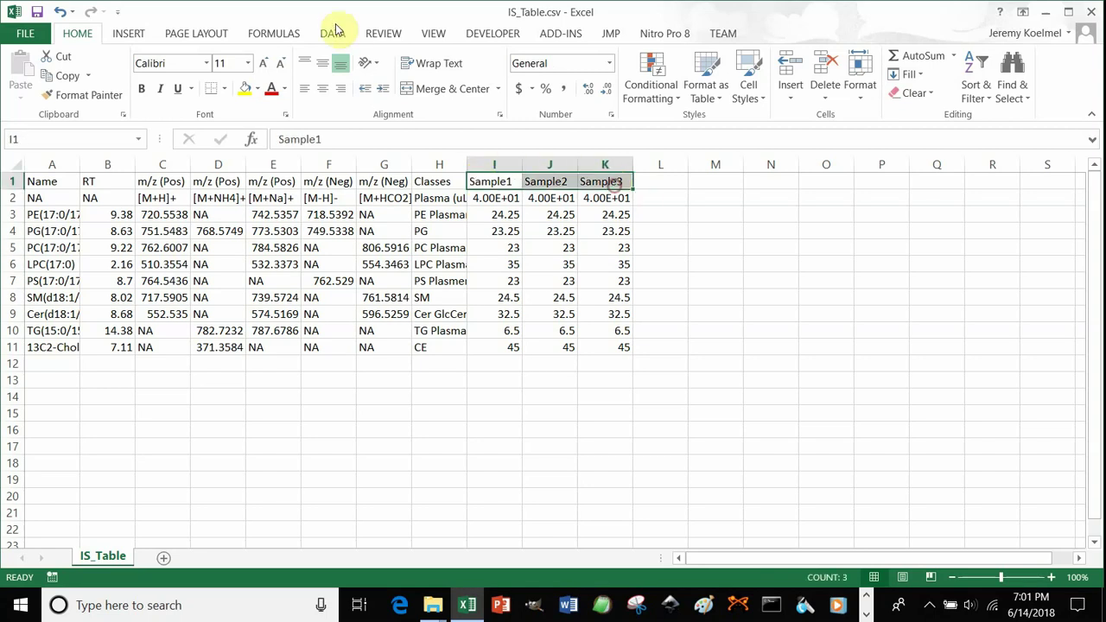
left_click_drag(230, 8, 530, 68)
left_click(181, 39)
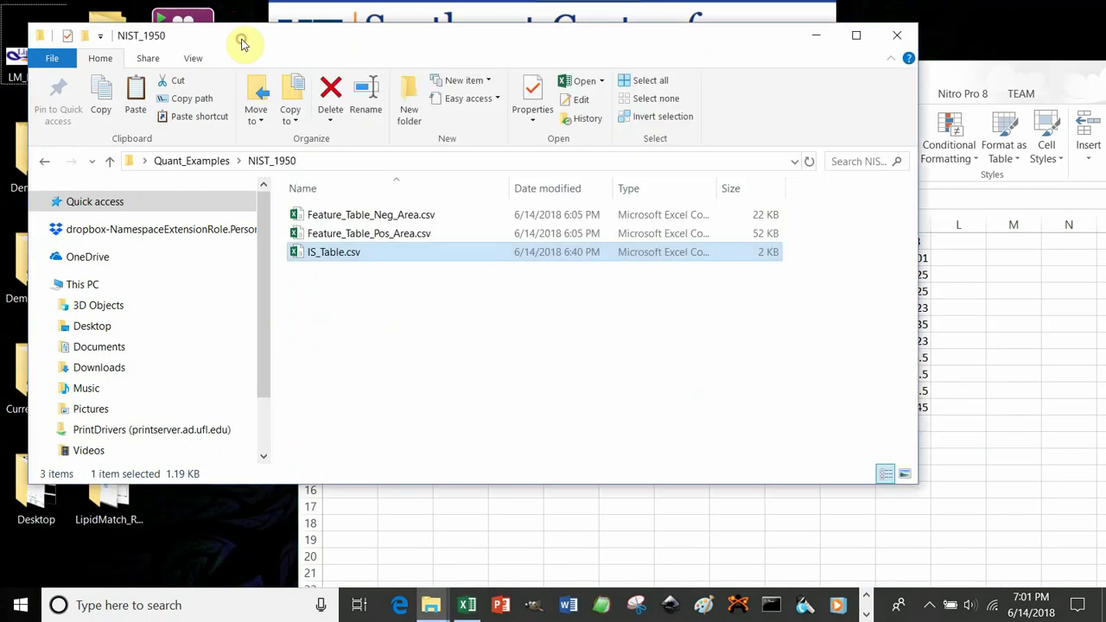
double_click(421, 216)
left_click(481, 347)
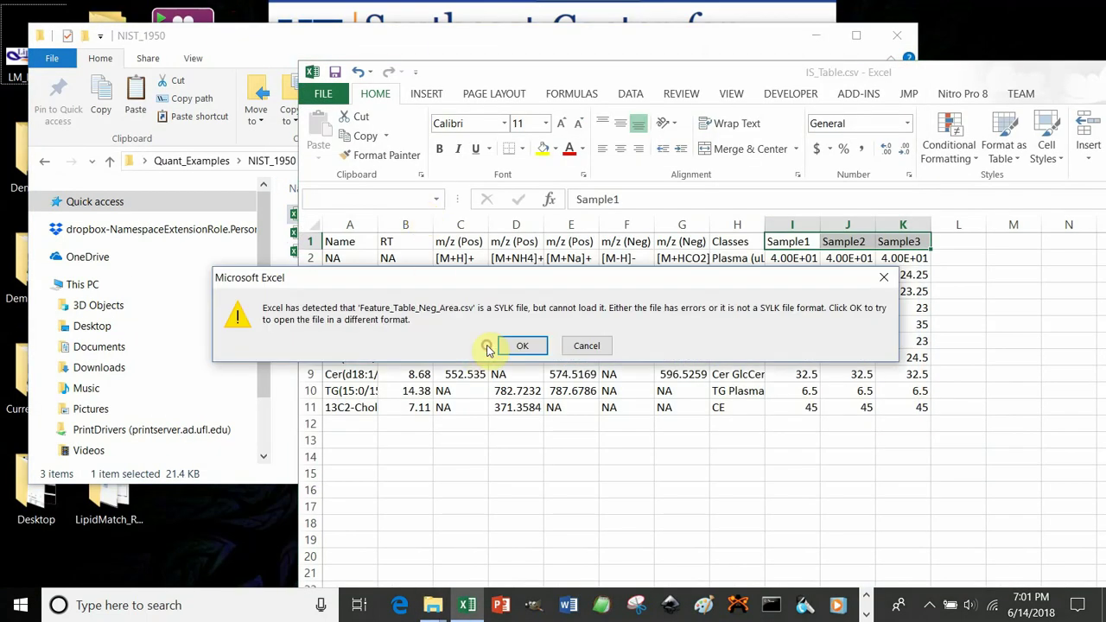
left_click(493, 348)
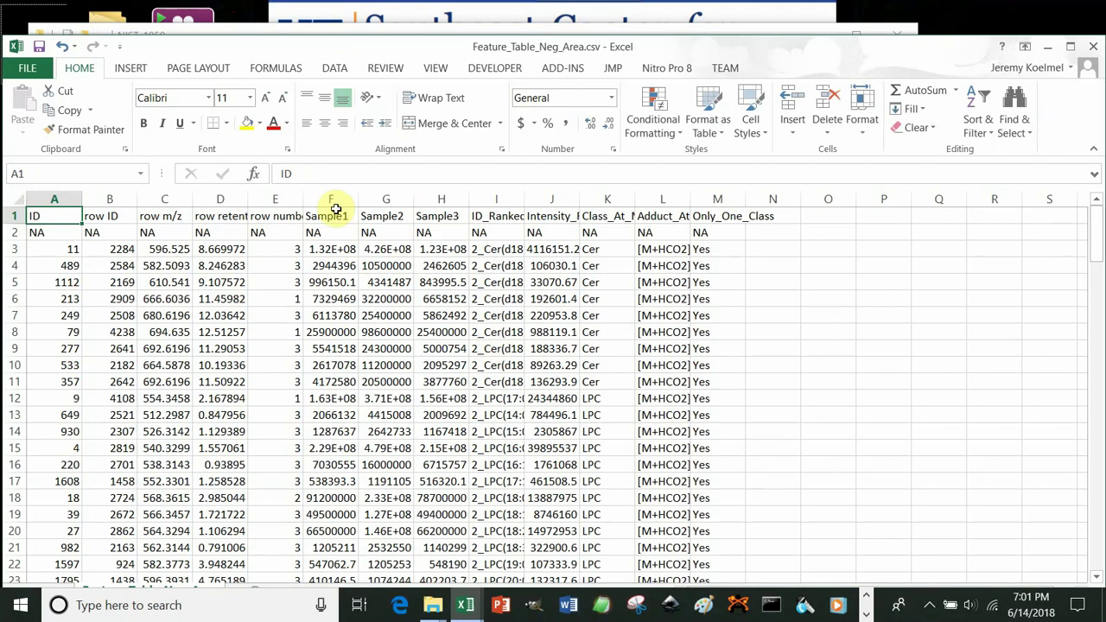
Step: Compare the Sample1, Sample2 and Sample3 headers of the negative feature table with those in IS_Table.csv
left_click(380, 216)
left_click(441, 216)
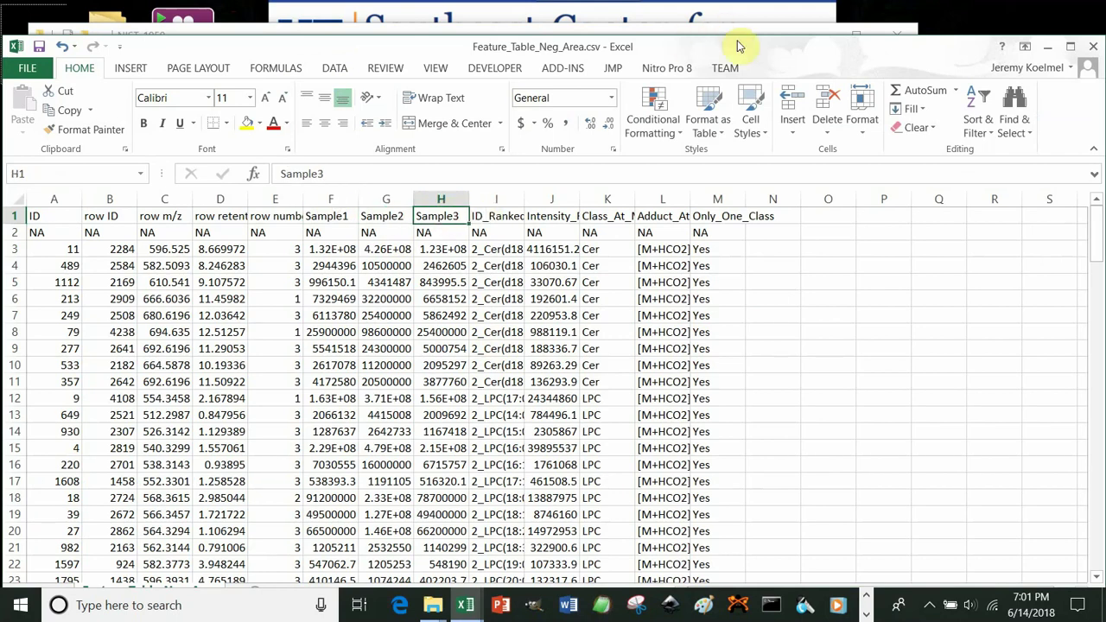
left_click_drag(723, 35, 403, 315)
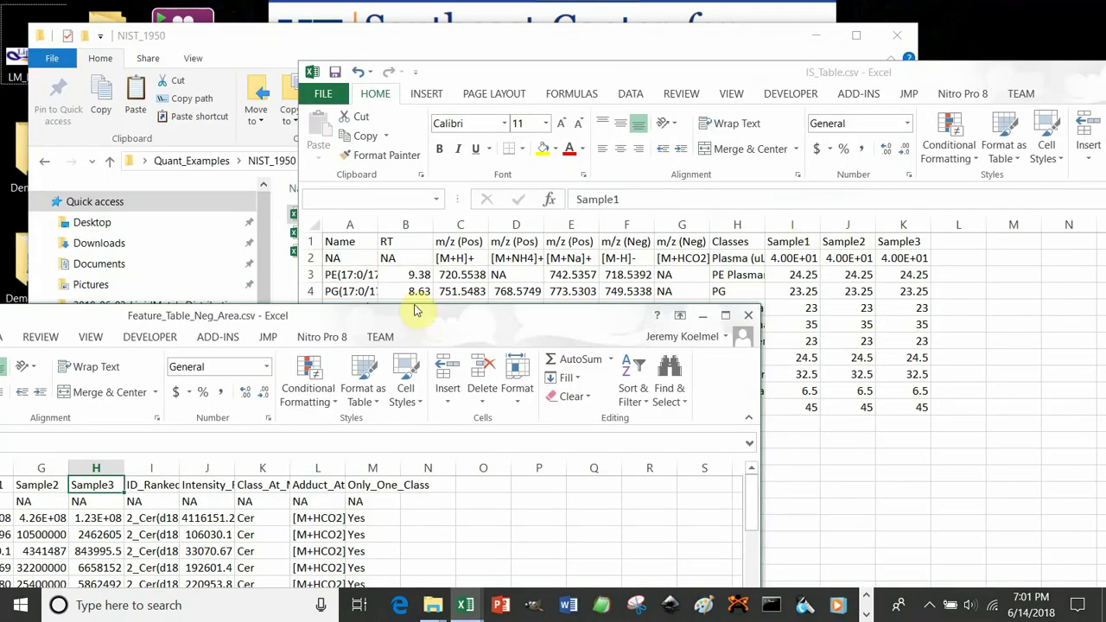
left_click_drag(420, 309, 630, 100)
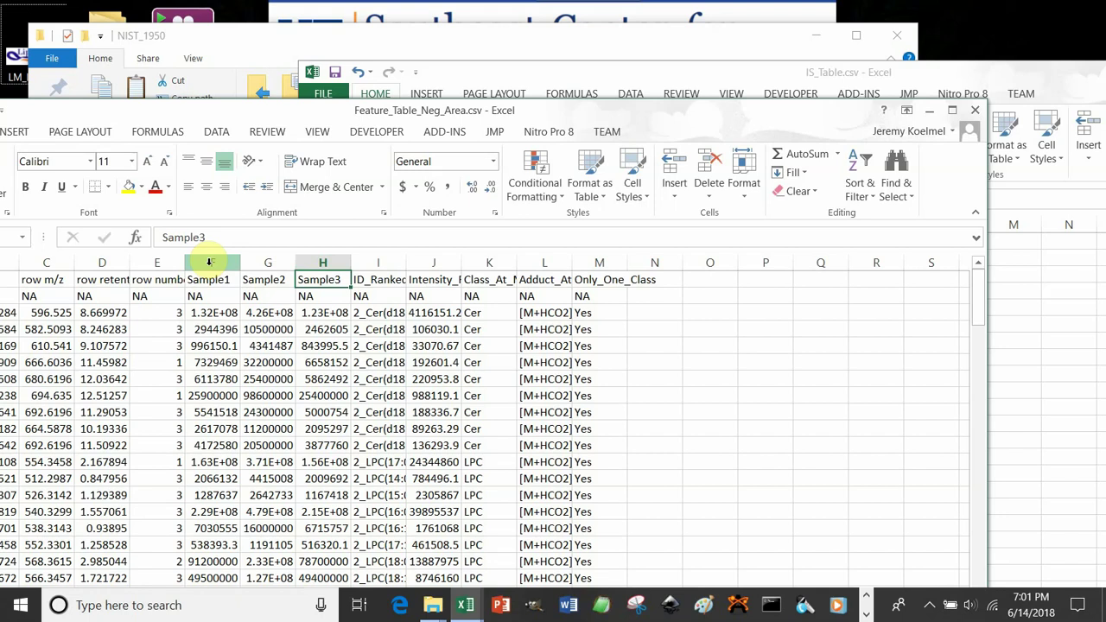
Step: Sort the sample columns F to H of the negative feature table left to right by Row 1 values, A to Z
left_click_drag(209, 262, 334, 278)
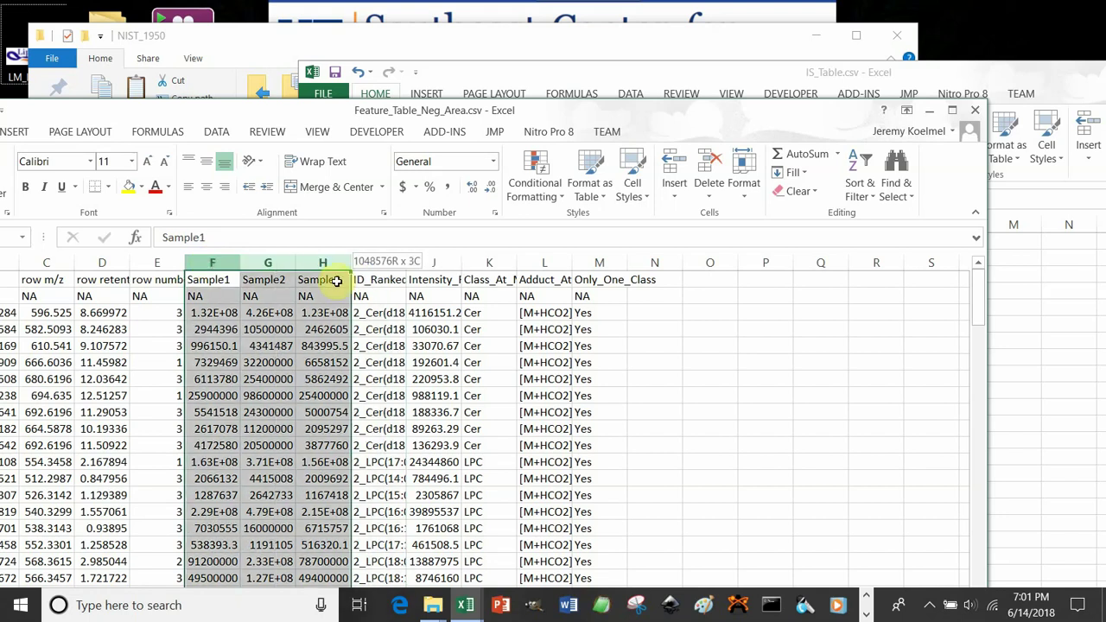
left_click(216, 132)
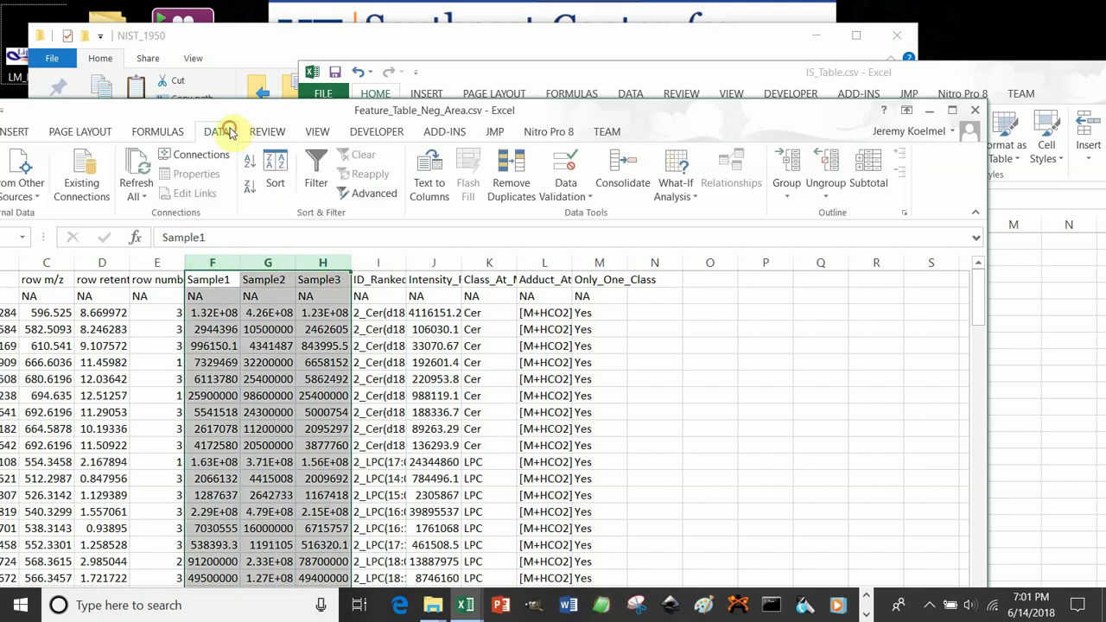
left_click(275, 170)
left_click(375, 341)
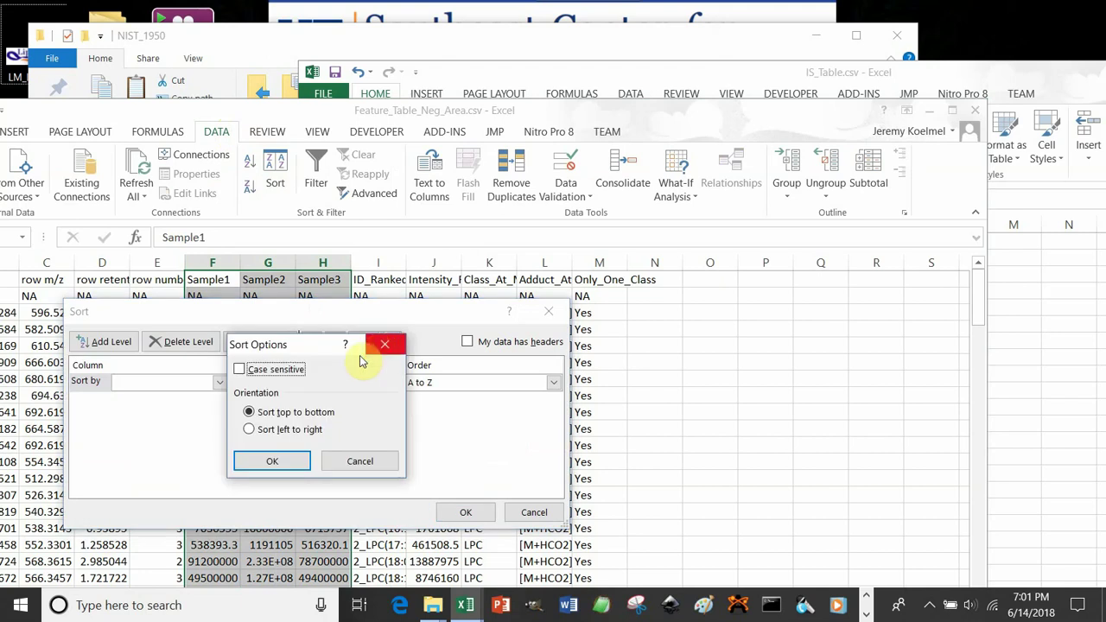
left_click(251, 429)
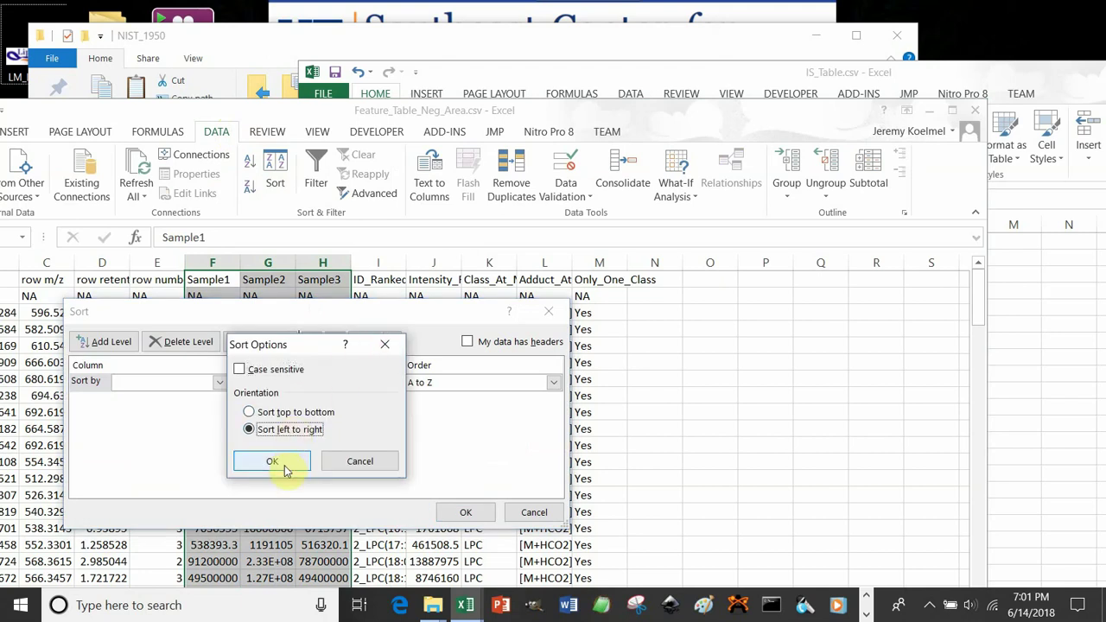
left_click(281, 463)
left_click(219, 382)
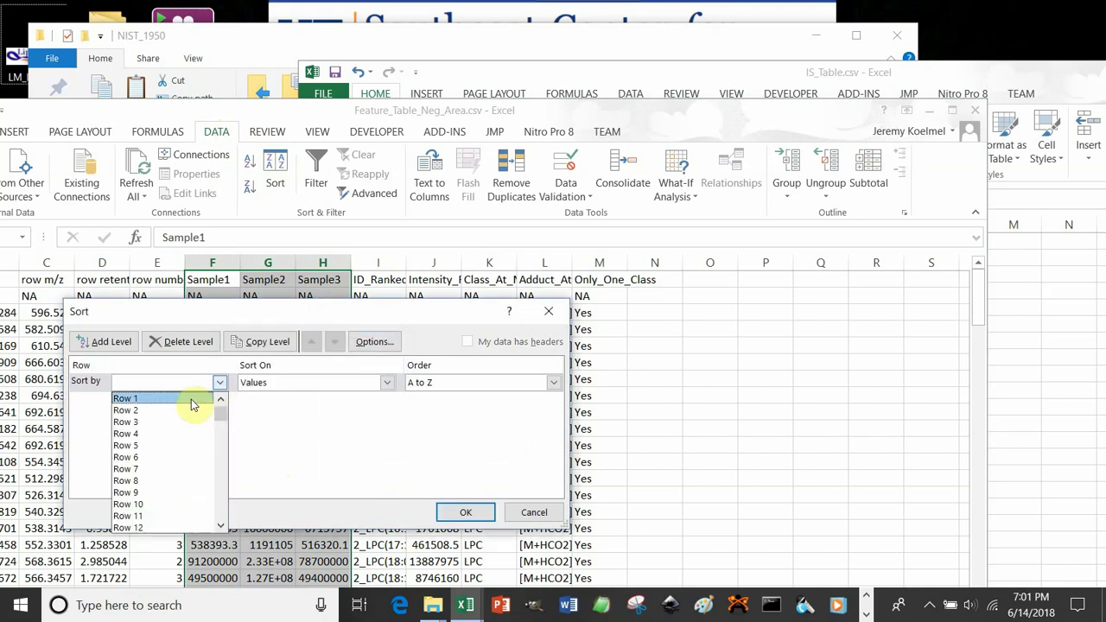
left_click(191, 399)
left_click(456, 510)
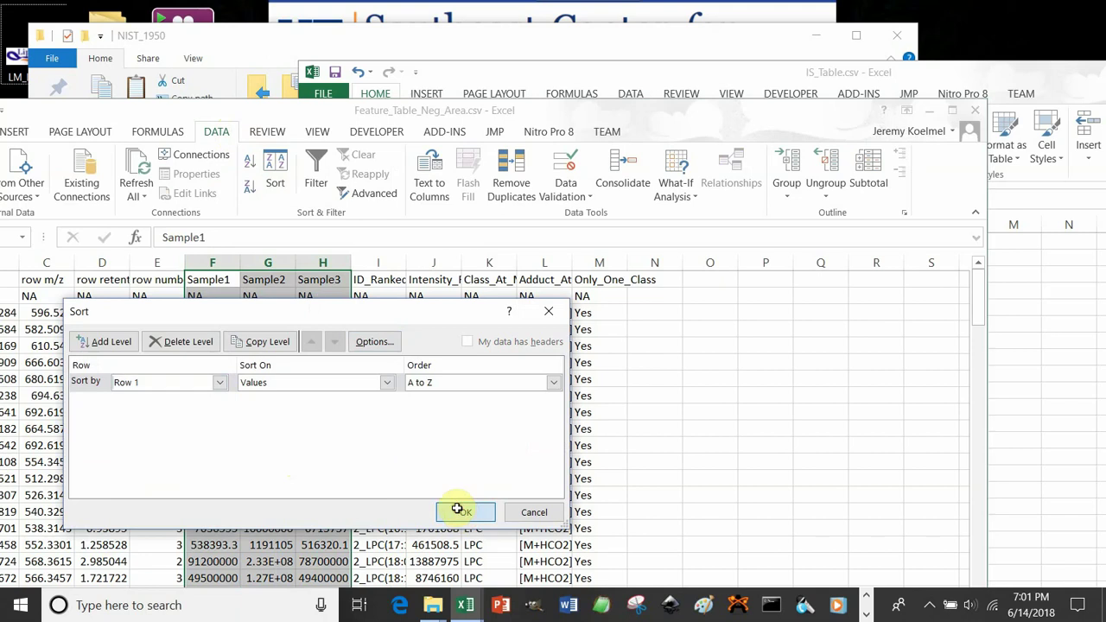
Step: Check the sample order against IS_Table.csv, and save and close Feature_Table_Neg_Area.csv in its existing format
left_click(1049, 296)
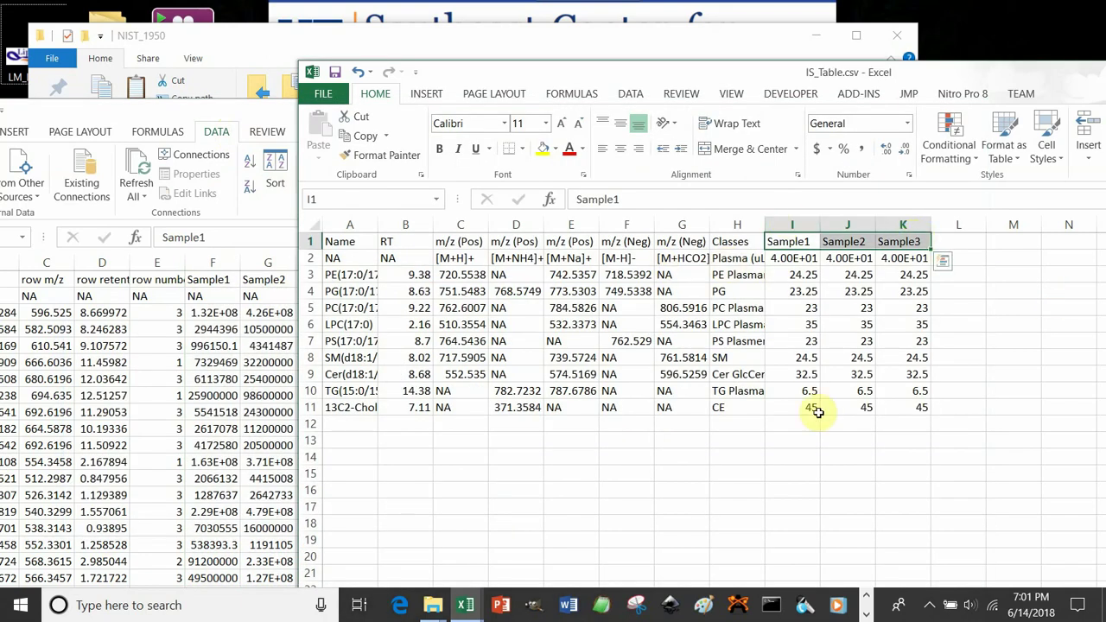
left_click(227, 379)
left_click(438, 395)
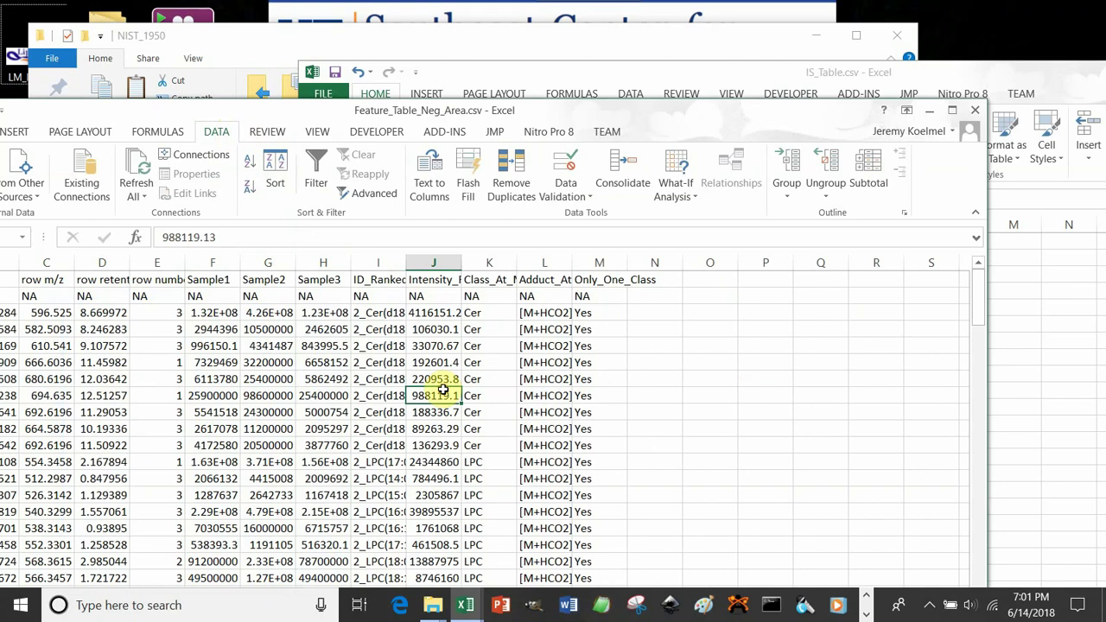
key("ctrl+s")
left_click(492, 350)
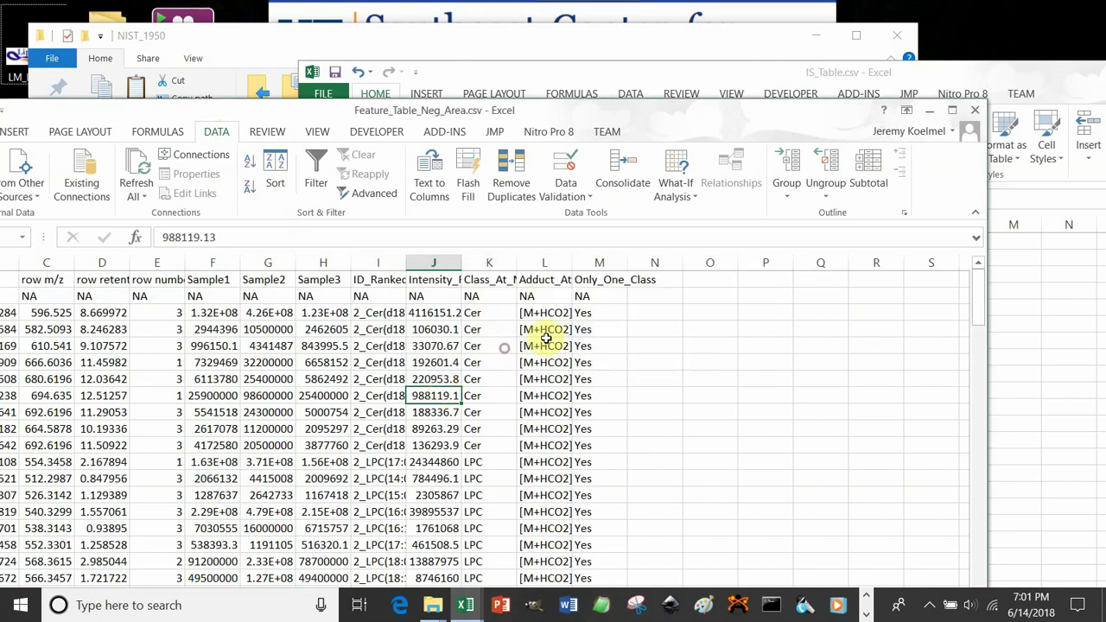
left_click(974, 113)
left_click(553, 322)
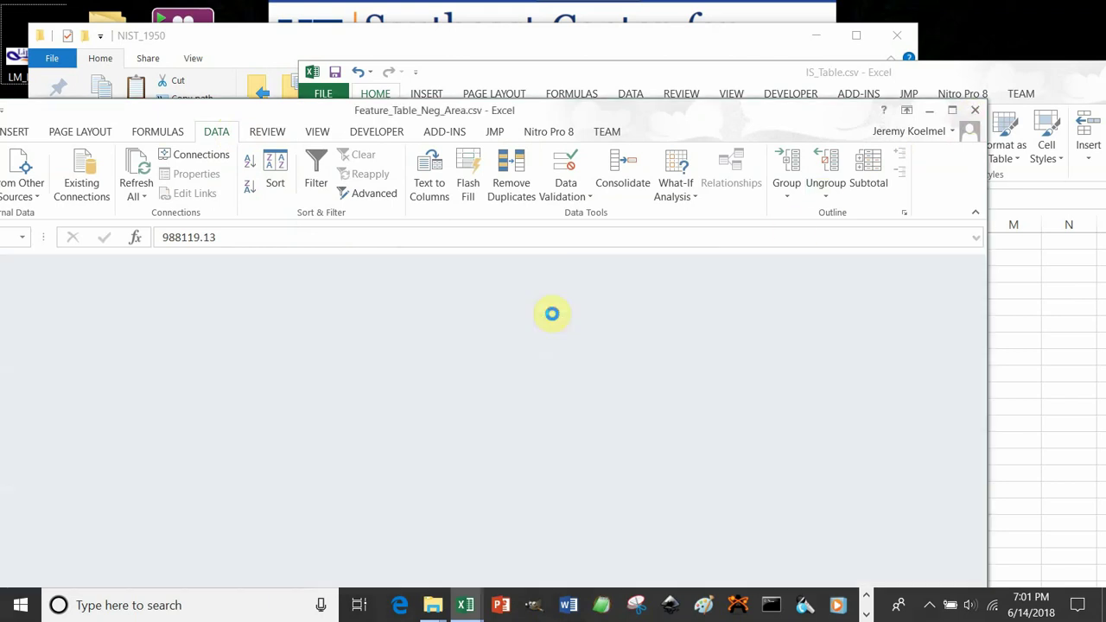
Step: Close IS_Table.csv without saving its changes
left_click_drag(944, 75, 585, 81)
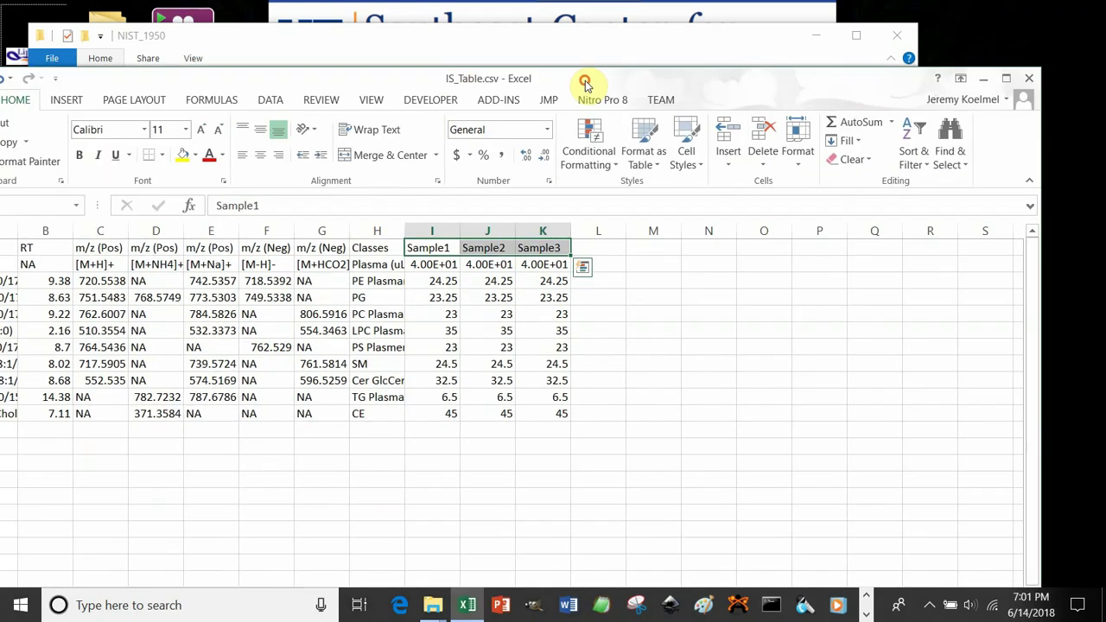
left_click(1029, 79)
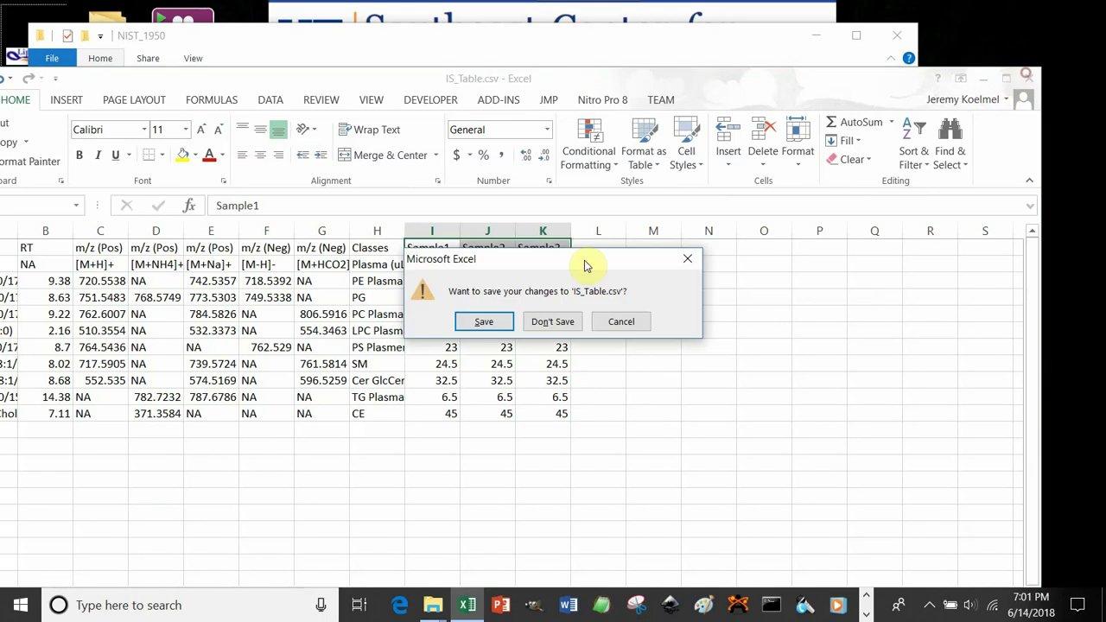
left_click(569, 322)
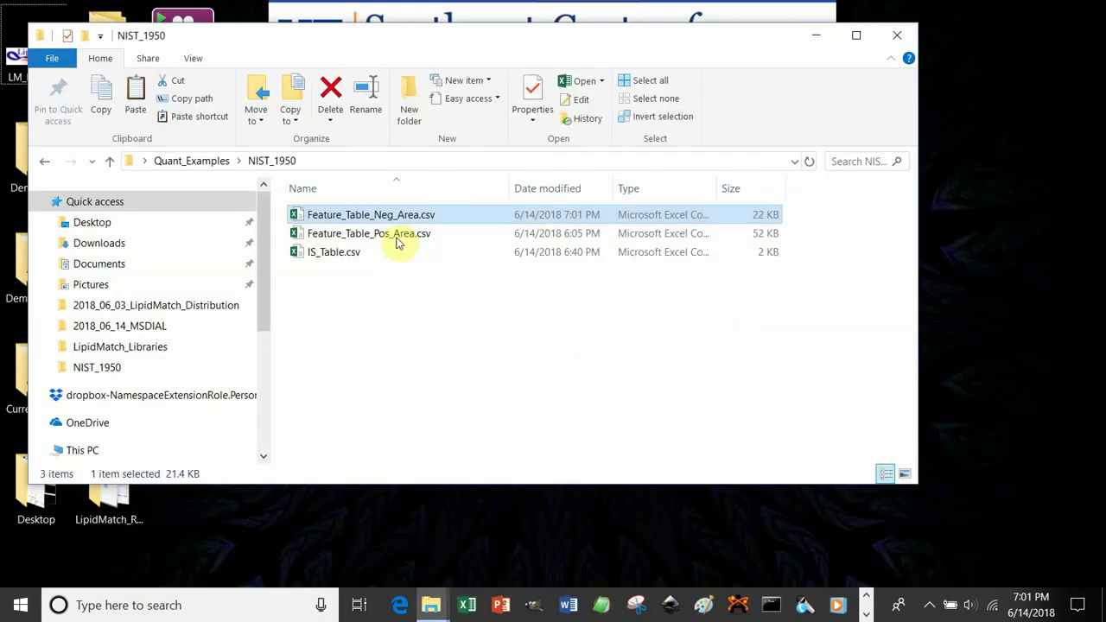
left_click(402, 266)
left_click(403, 259)
left_click(420, 348)
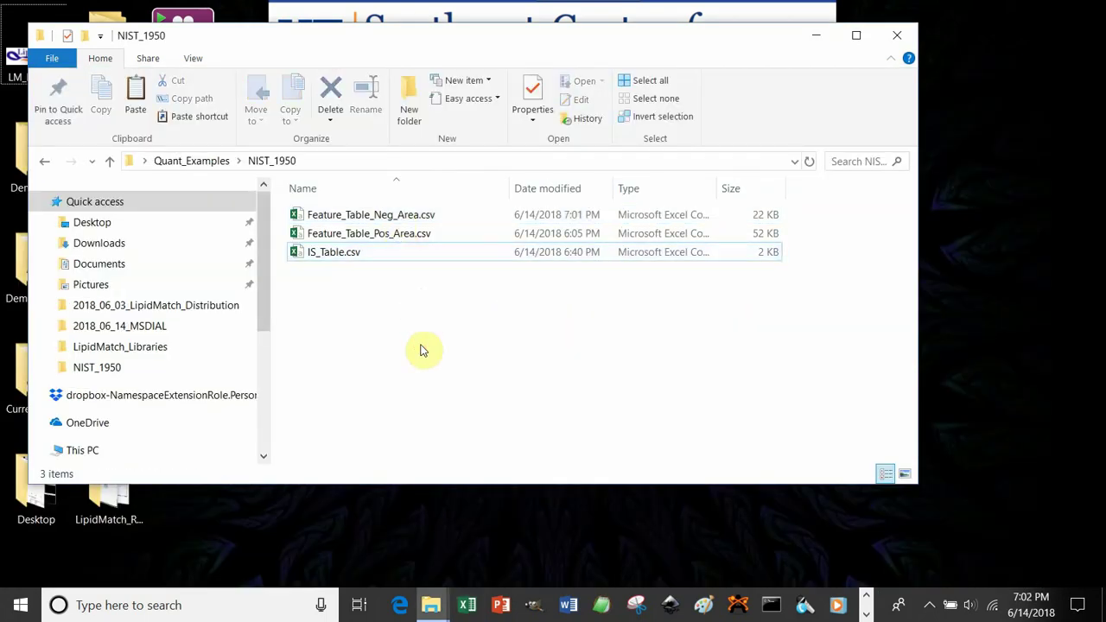
Step: Open the 2018_05_08_LMQ_Software folder inside Additional_Tools of the 2018_06_03_LipidMatch_Distribution folder
mouse_move(432, 609)
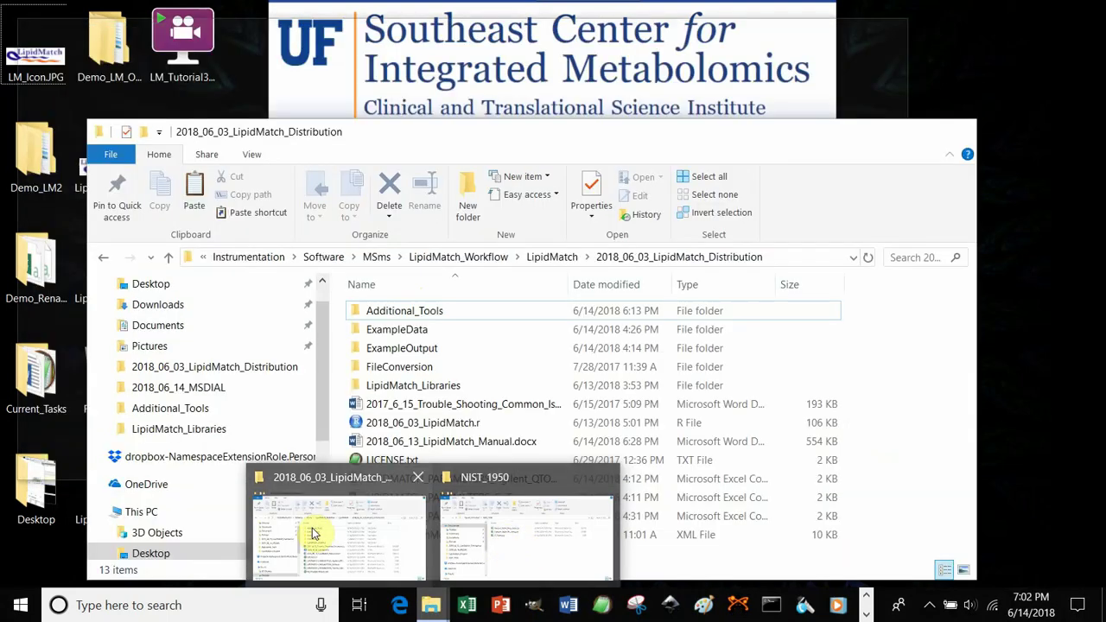
left_click(313, 533)
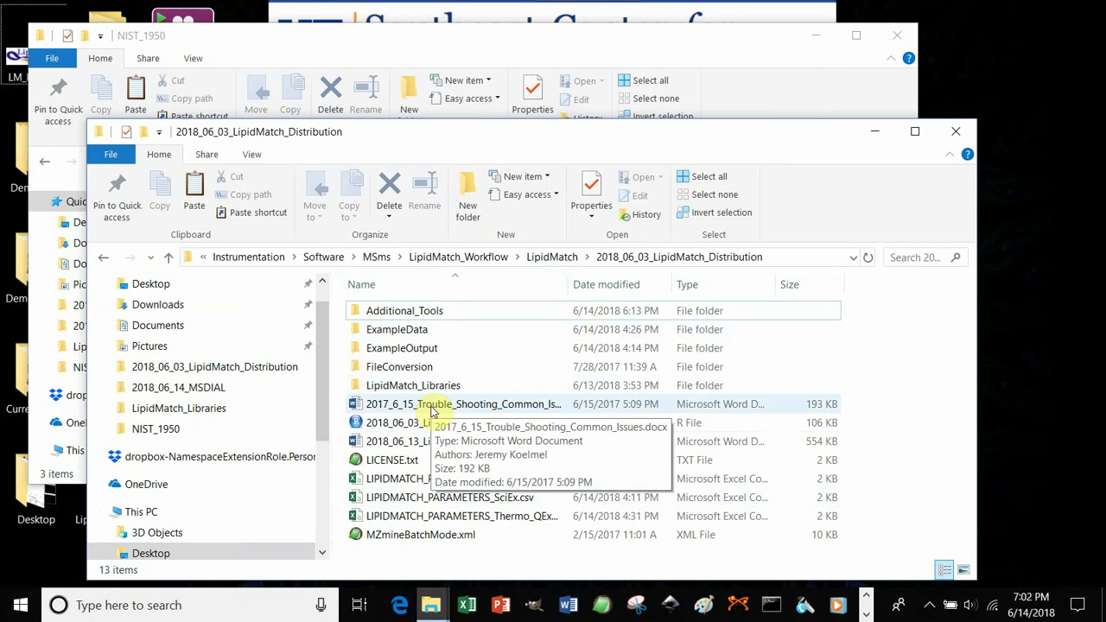
double_click(421, 312)
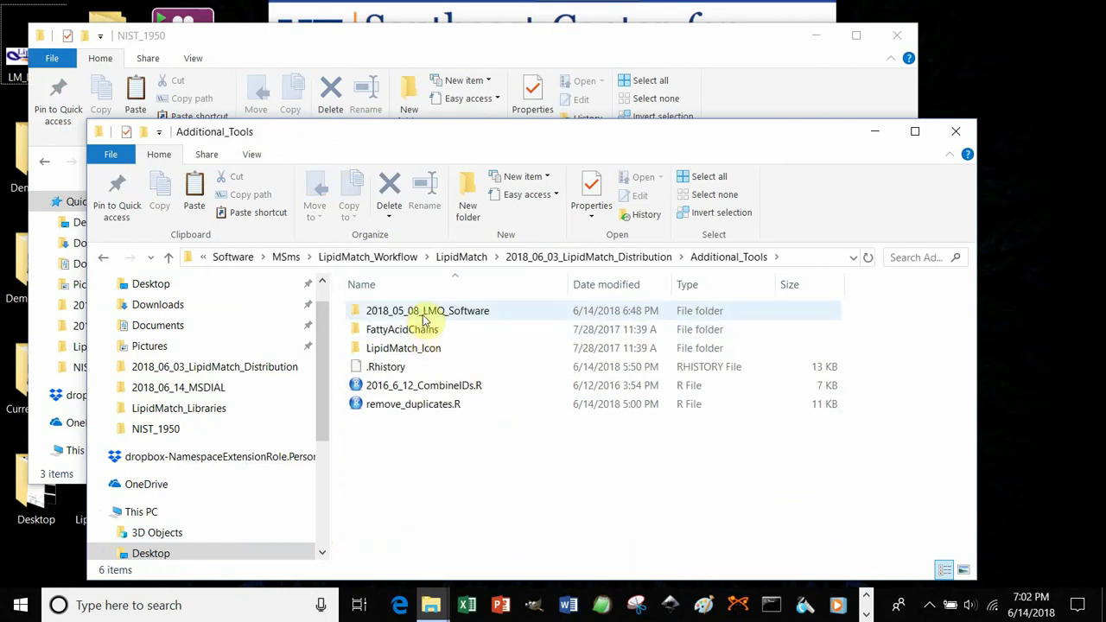
double_click(424, 314)
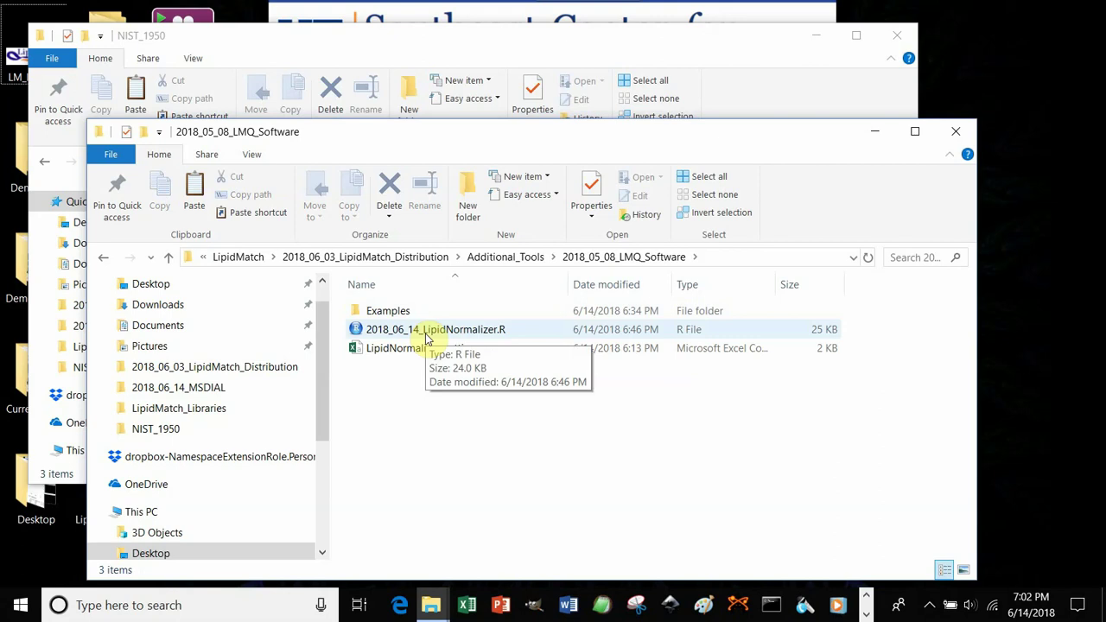
Step: Rename the 2018_05_08_LMQ_Software folder in Additional_Tools as 2018_05_08_LipidNormalizer_Software
left_click(505, 260)
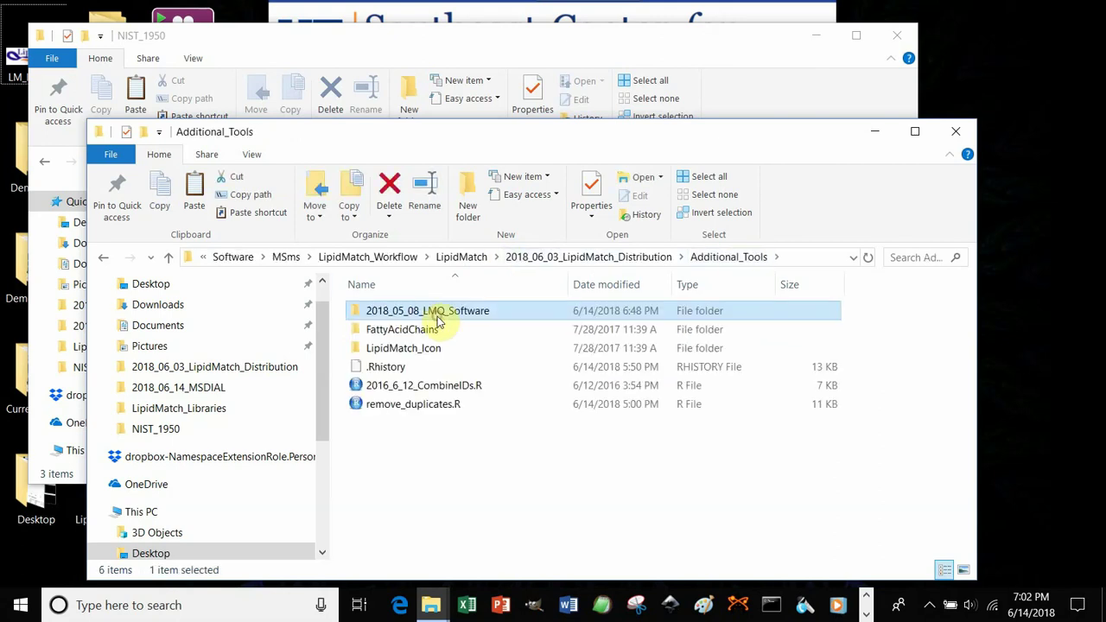
left_click(437, 315)
double_click(436, 311)
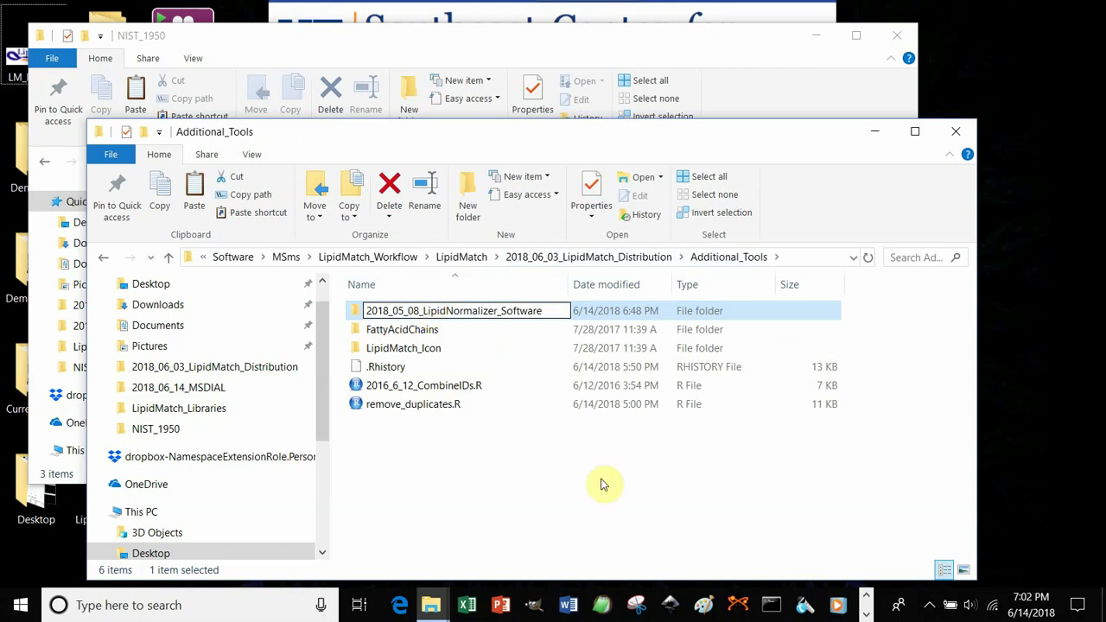
left_click(579, 515)
Step: Open the 2018_06_14_LipidNormalizer.R script from the 2018_05_08_LipidNormalizer_Software folder in RStudio
double_click(435, 316)
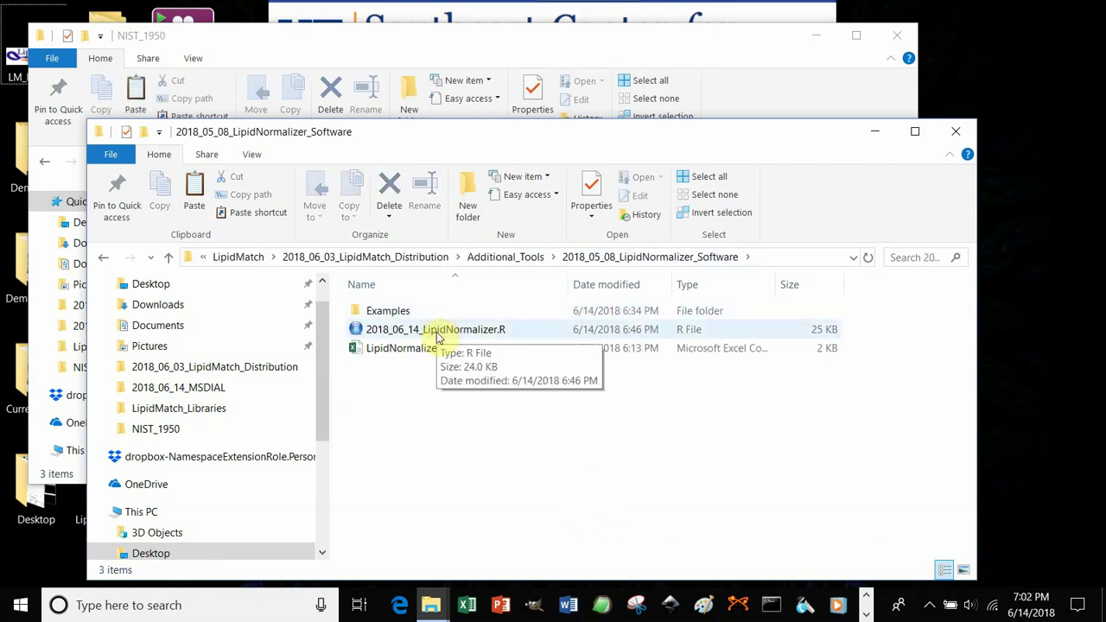
double_click(436, 335)
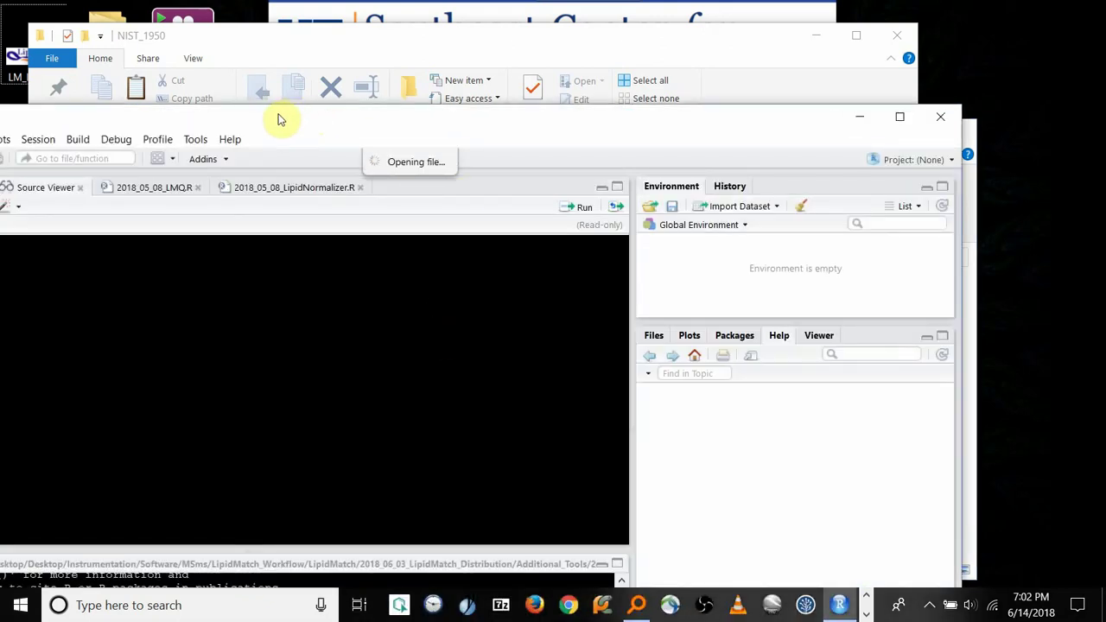
left_click_drag(273, 116, 692, 93)
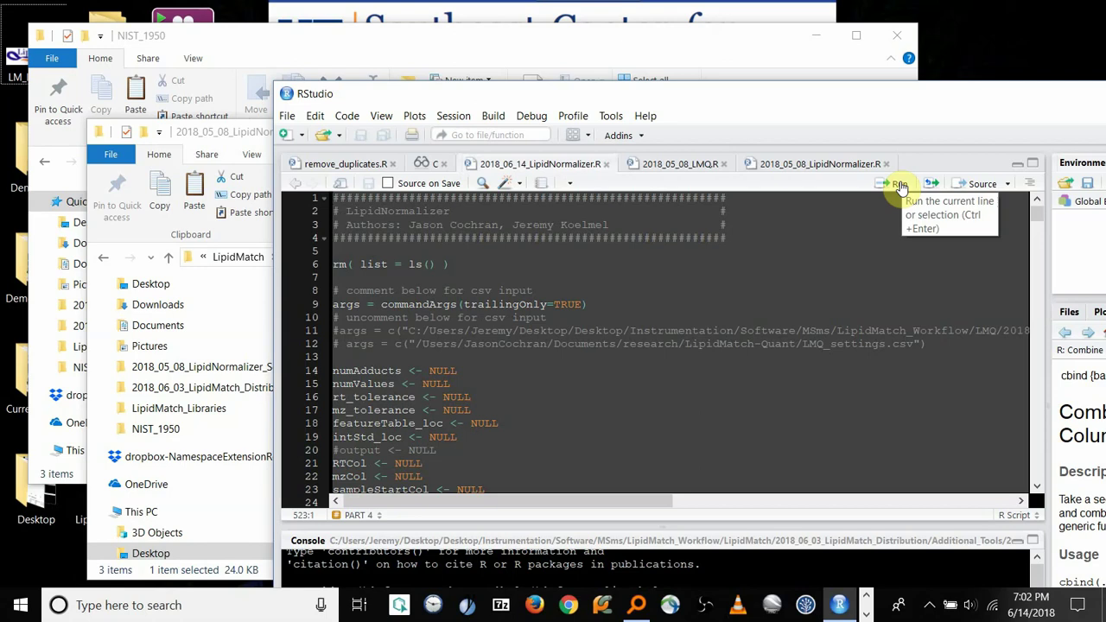
Step: Run the LipidNormalizer script and choose the NIST_1950 folder inside Quant_Examples as its directory
left_click(899, 184)
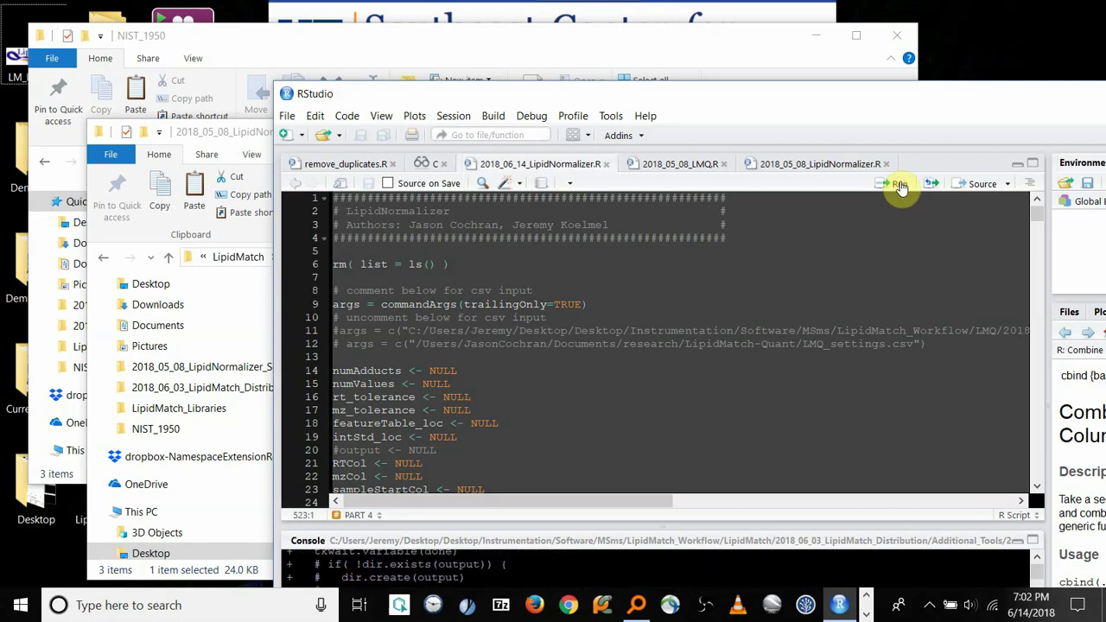
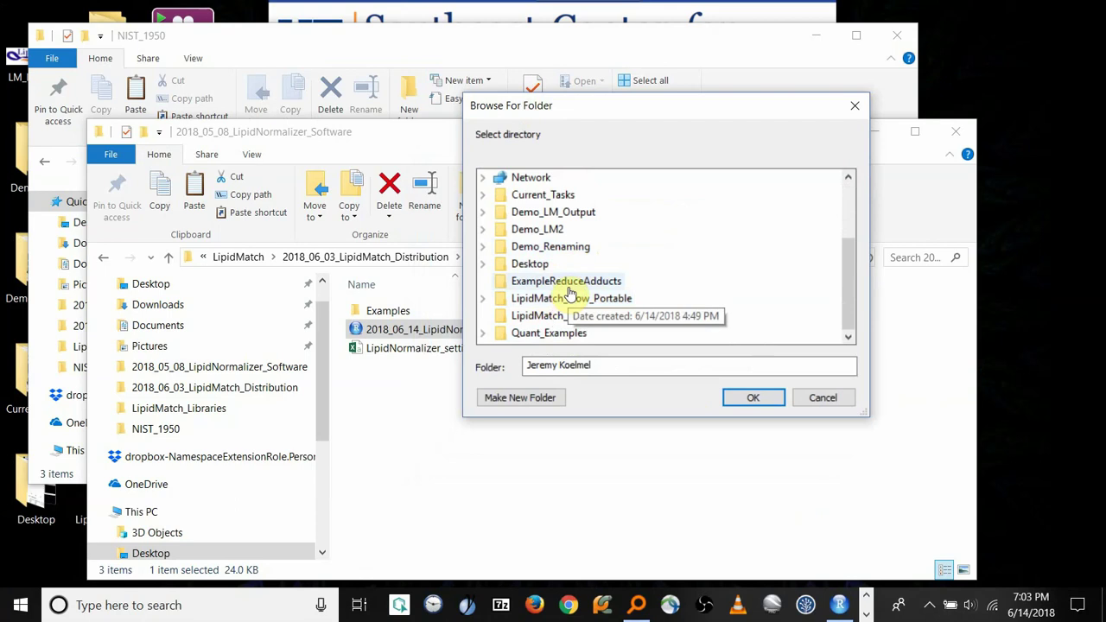
double_click(573, 335)
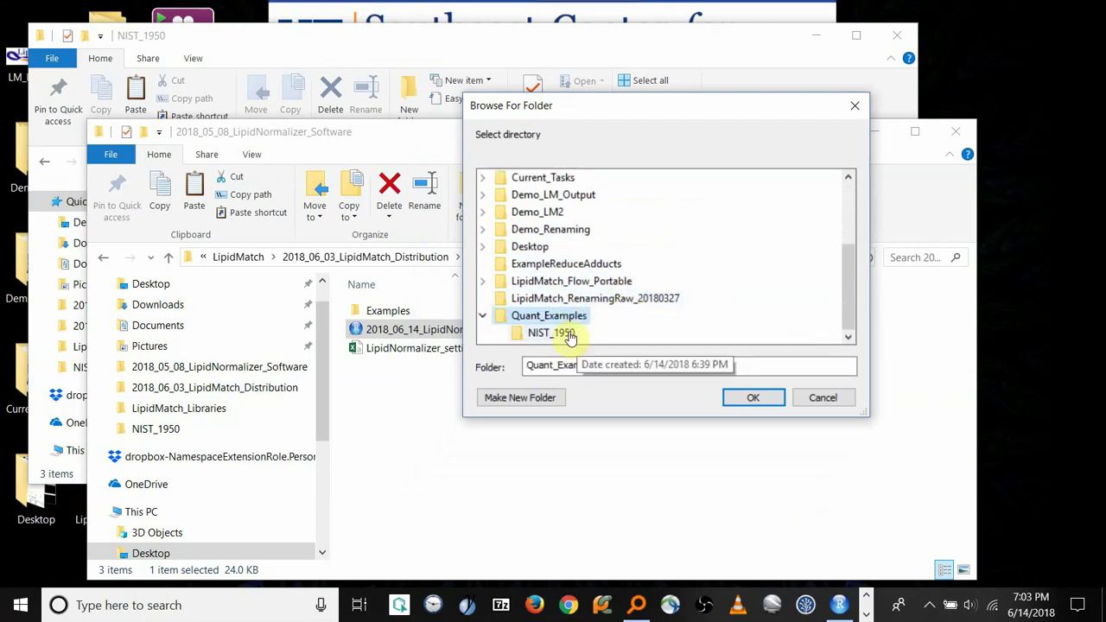
left_click(563, 335)
left_click(743, 397)
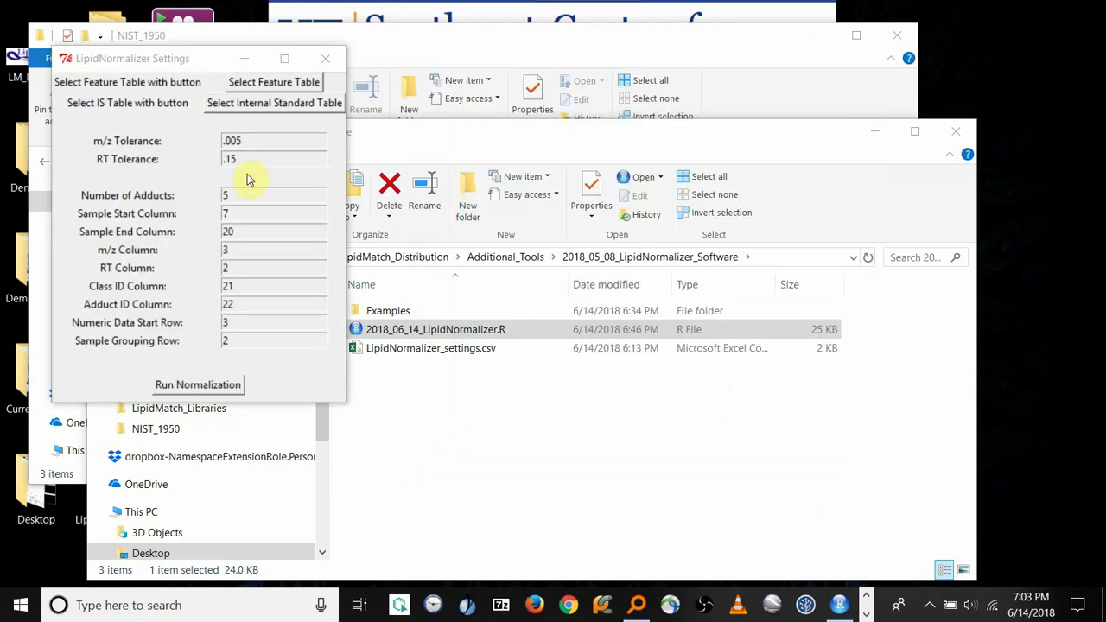
Step: Select Feature_Table_Neg_Area.csv as the feature table and IS_Table.csv as the internal standard table for LipidNormalizer
left_click(266, 82)
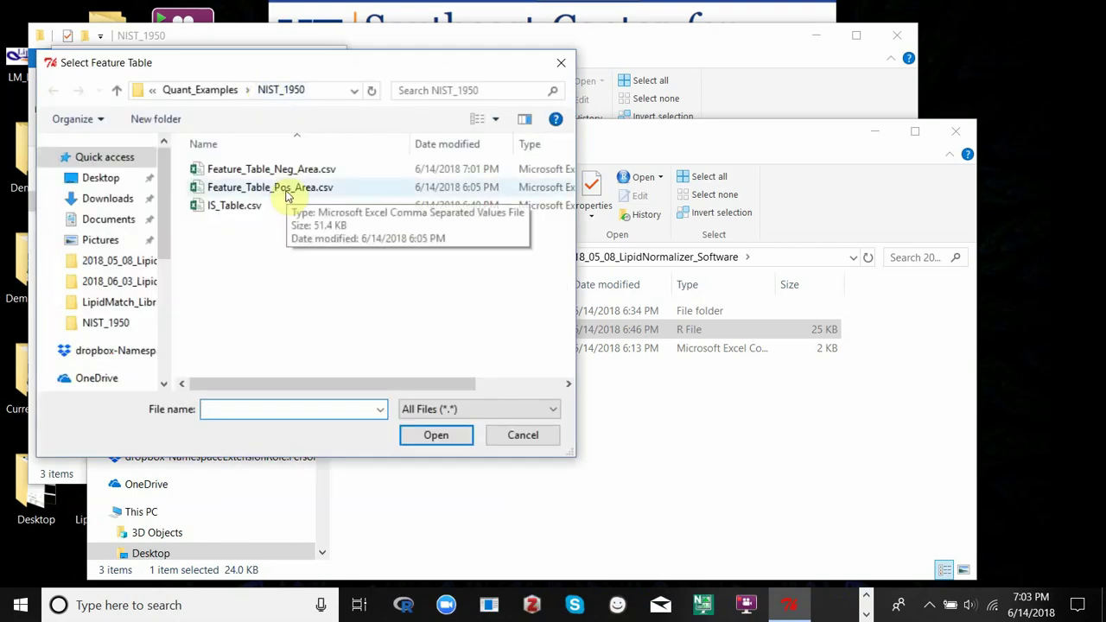
double_click(283, 173)
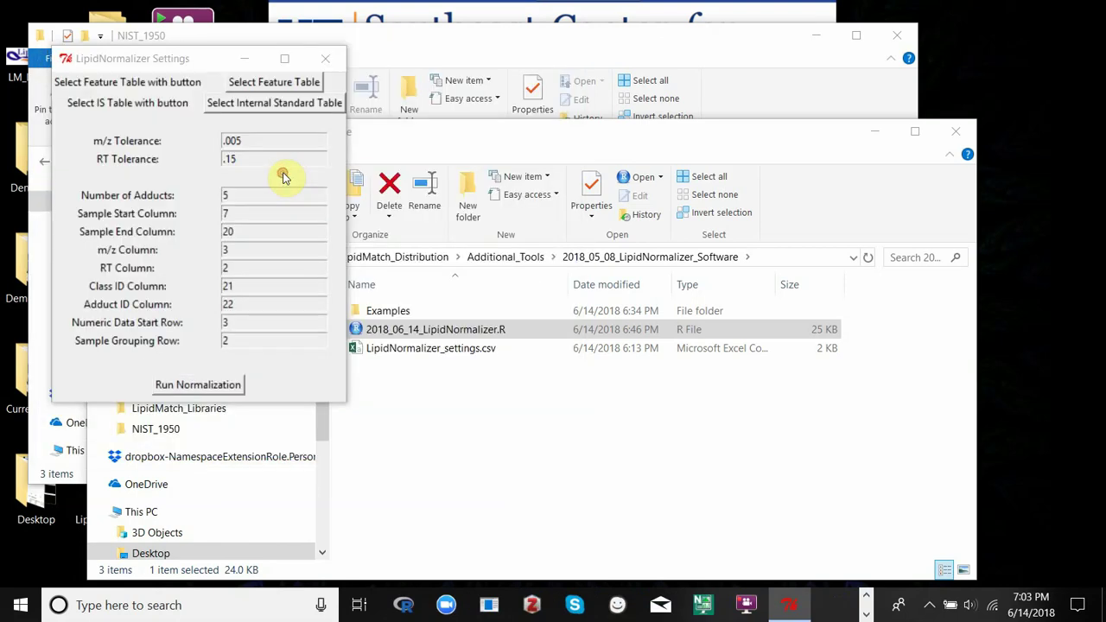
left_click(297, 103)
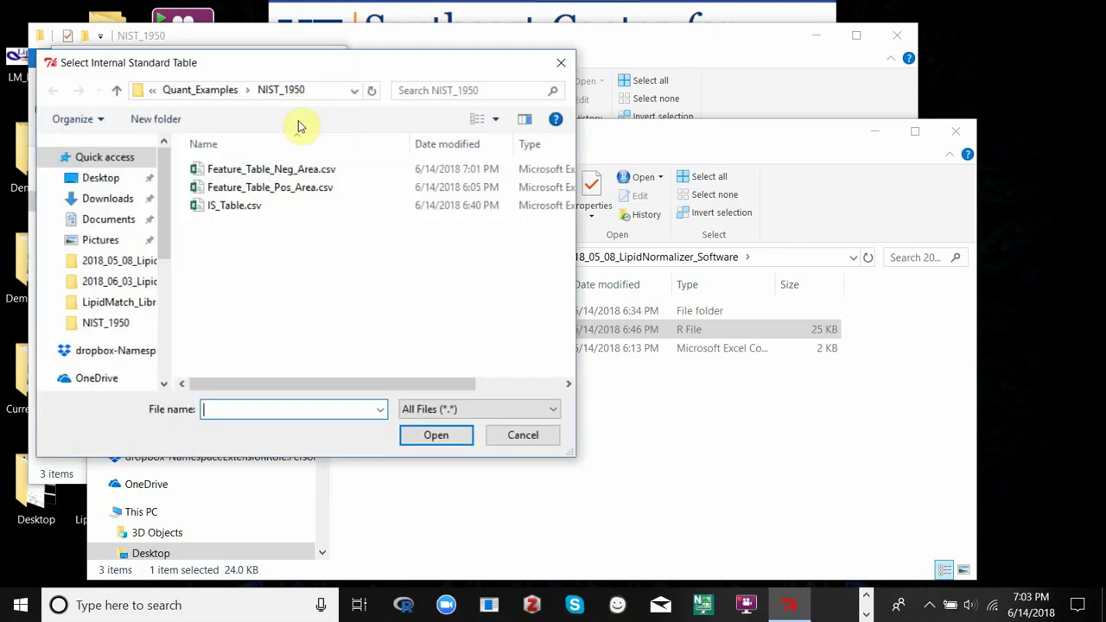
left_click(243, 207)
left_click(435, 437)
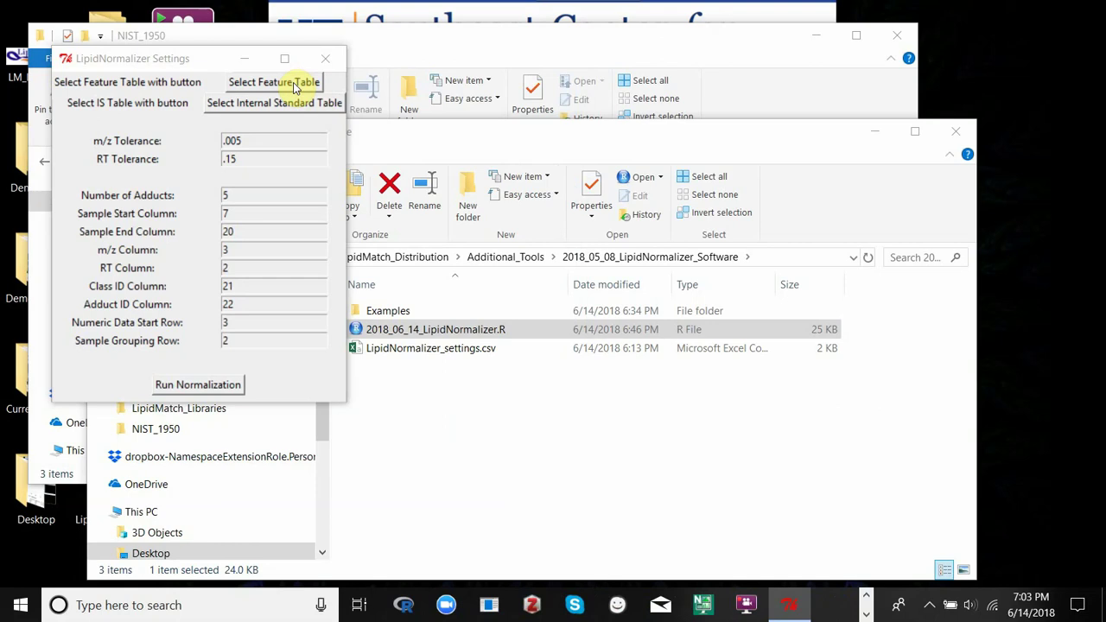
Step: Reposition the LipidNormalizer Settings window and review its m/z and RT tolerance values
left_click_drag(116, 65, 657, 77)
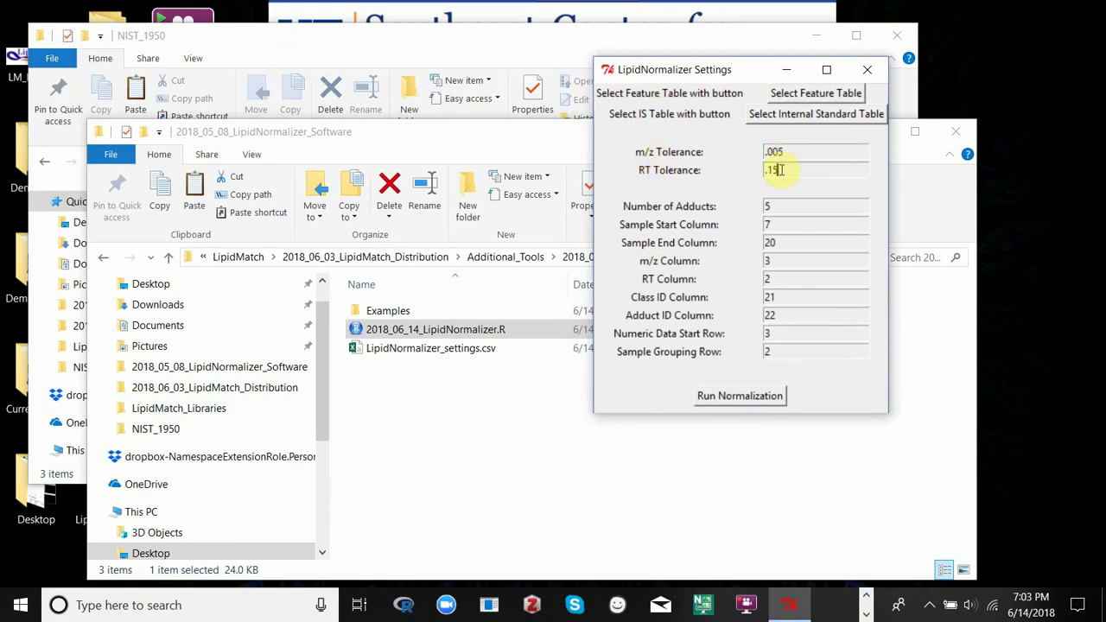
left_click_drag(791, 151, 748, 155)
left_click_drag(787, 172, 695, 162)
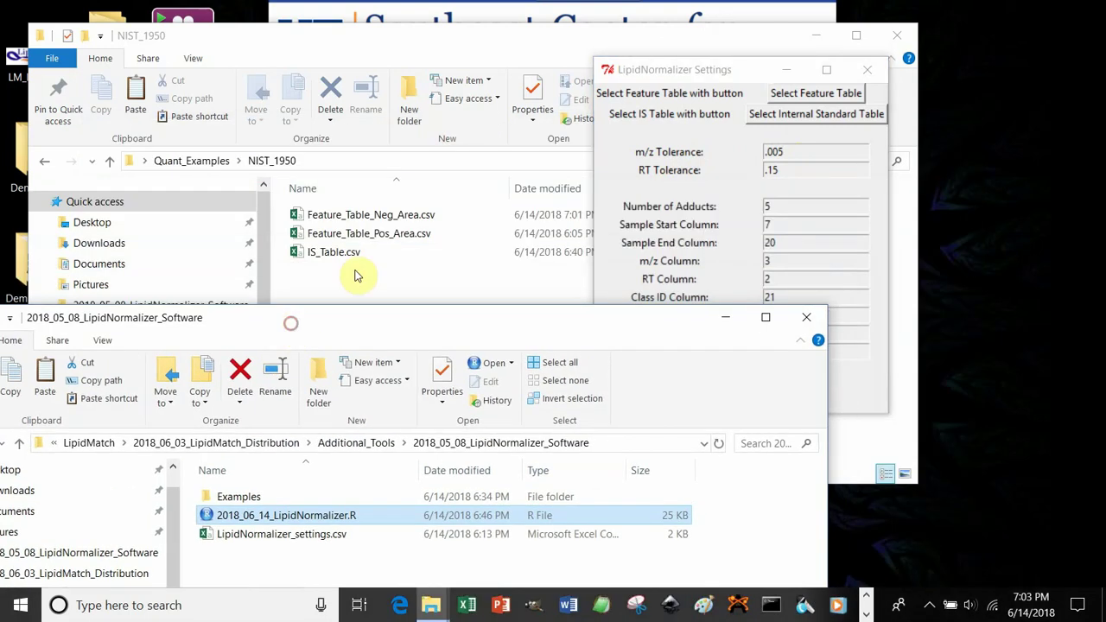
Step: Open LipidNormalizer_settings.csv from the 2018_05_08_LipidNormalizer_Software folder and read the notes explaining each parameter
left_click(390, 269)
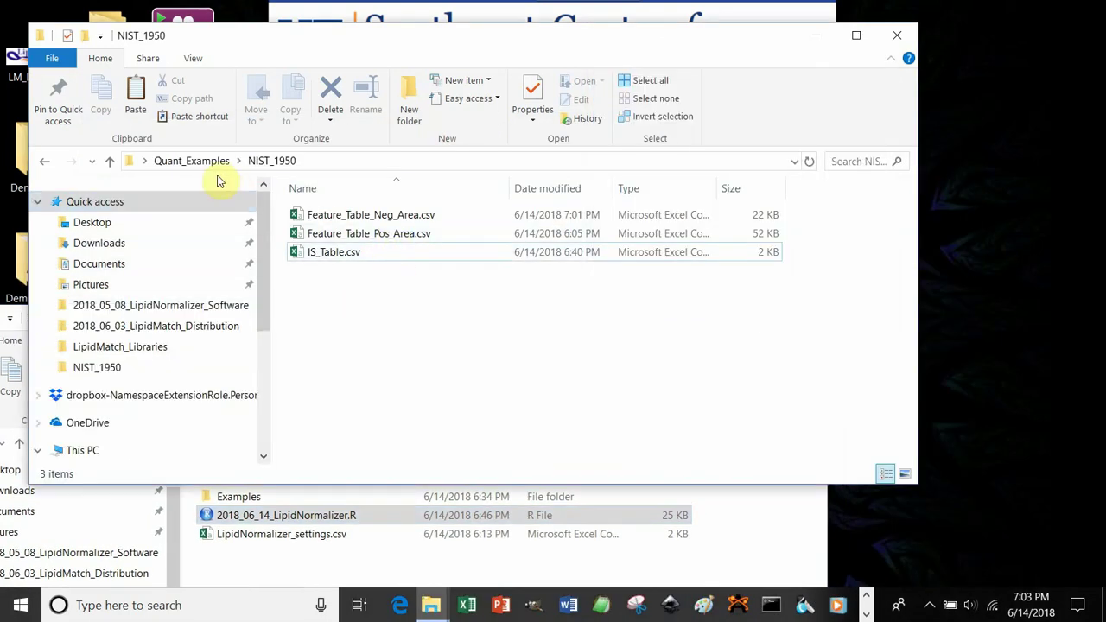
left_click(211, 165)
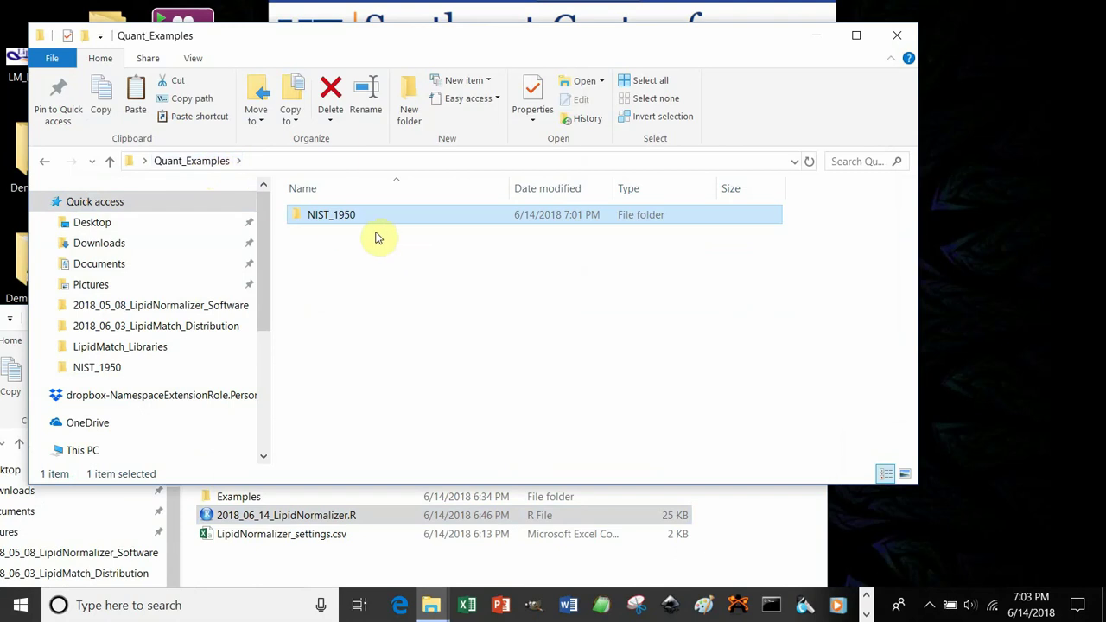
left_click(299, 563)
left_click(298, 543)
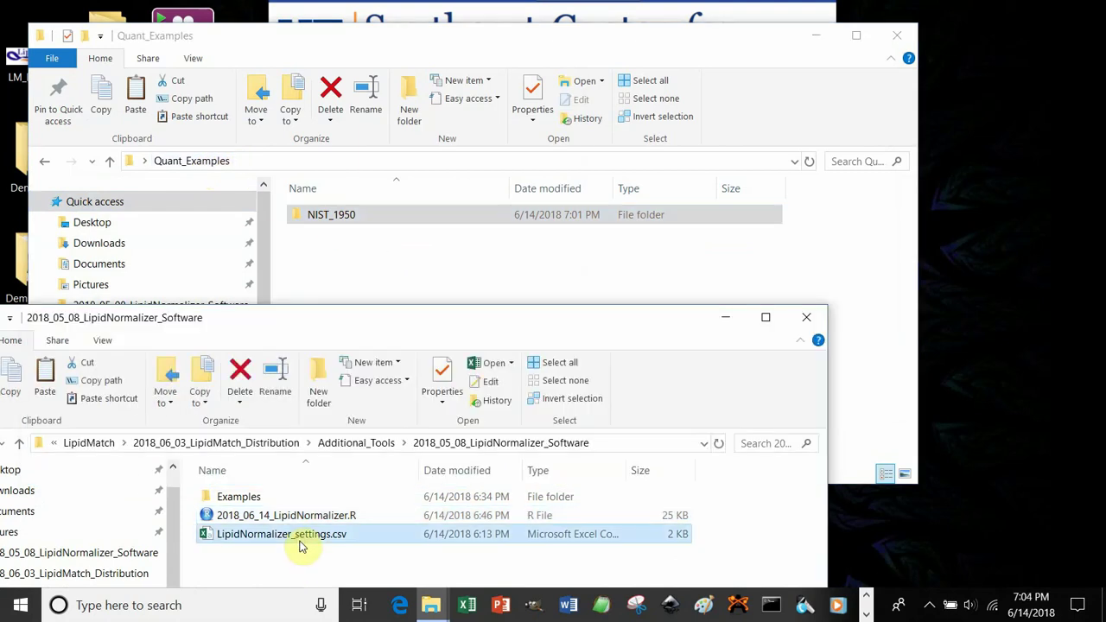
double_click(302, 543)
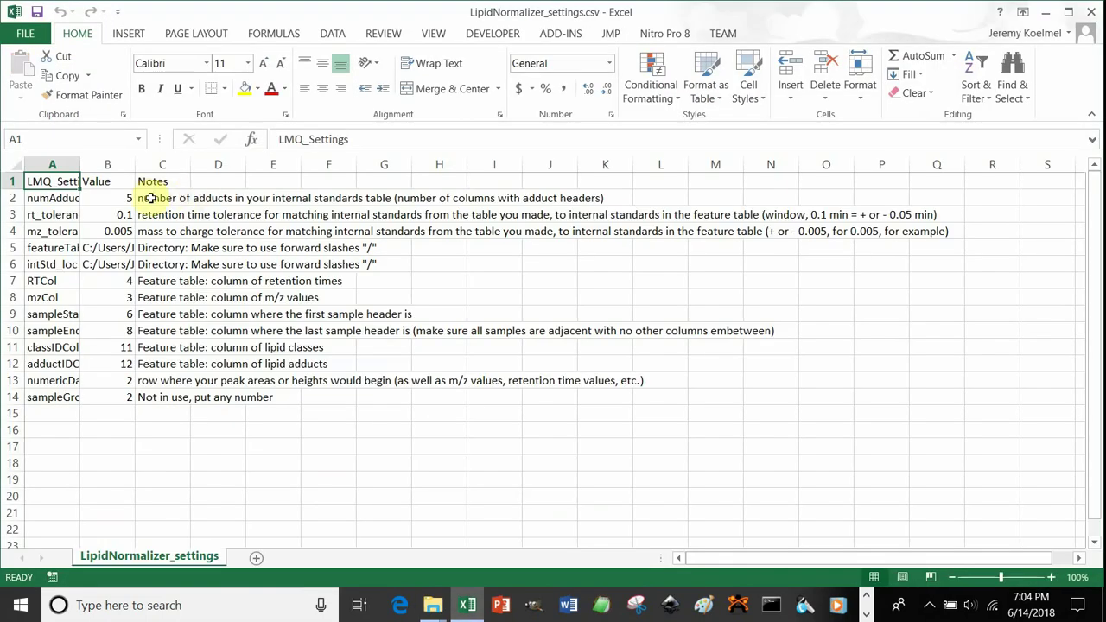
left_click(151, 198)
left_click(153, 215)
left_click(167, 198)
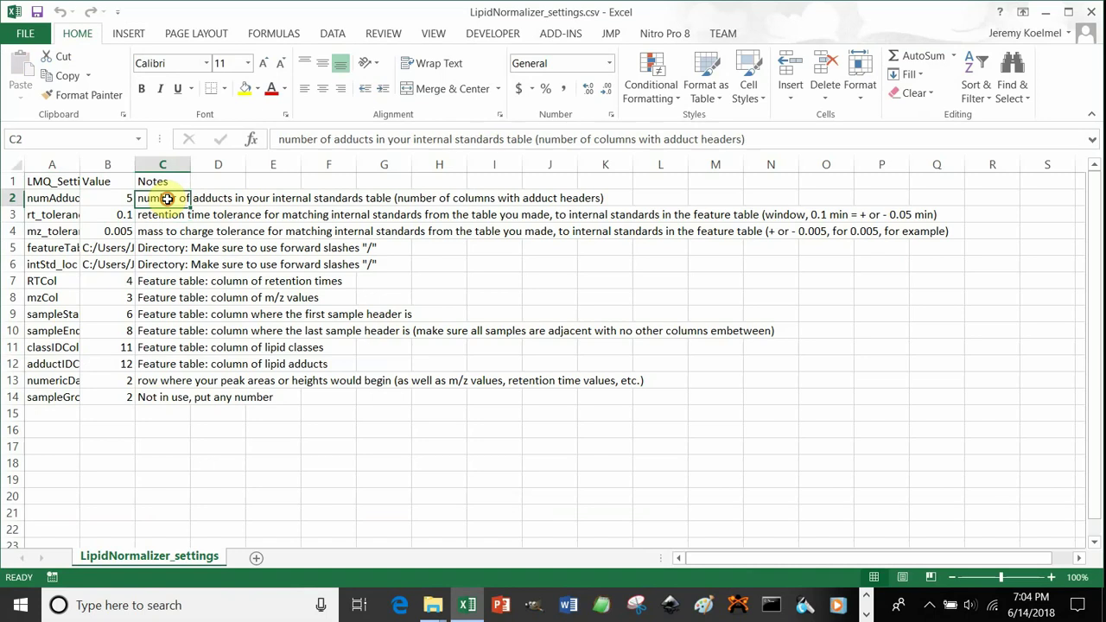
left_click(1049, 11)
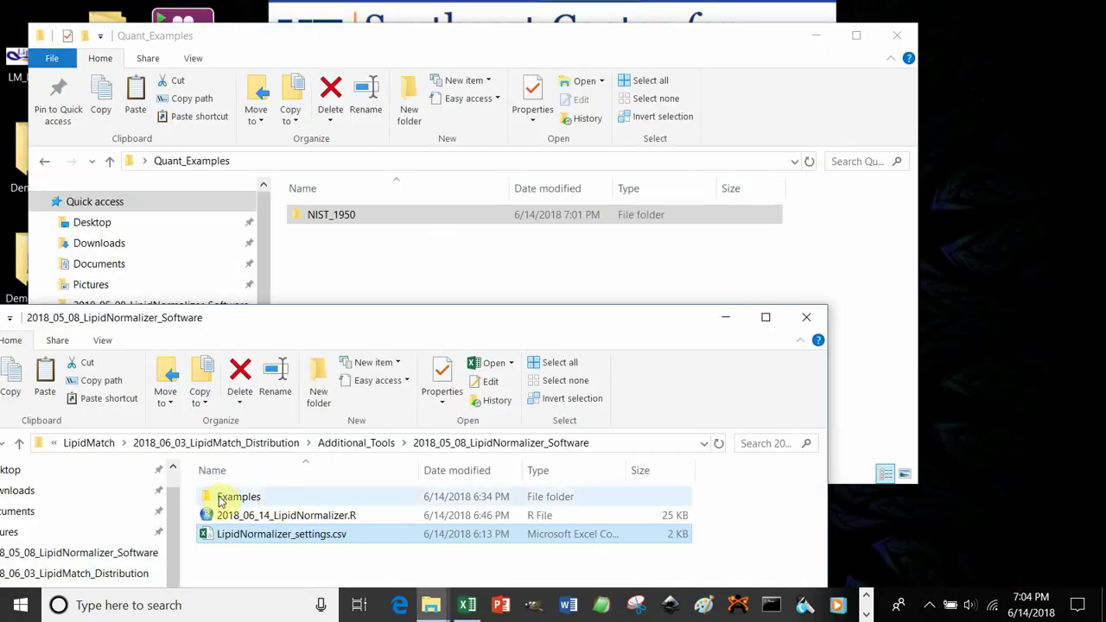
Step: Open IS_Table.csv from the NIST_1950 folder and check its adduct header columns against the Number of Adducts setting
left_click(412, 289)
double_click(363, 217)
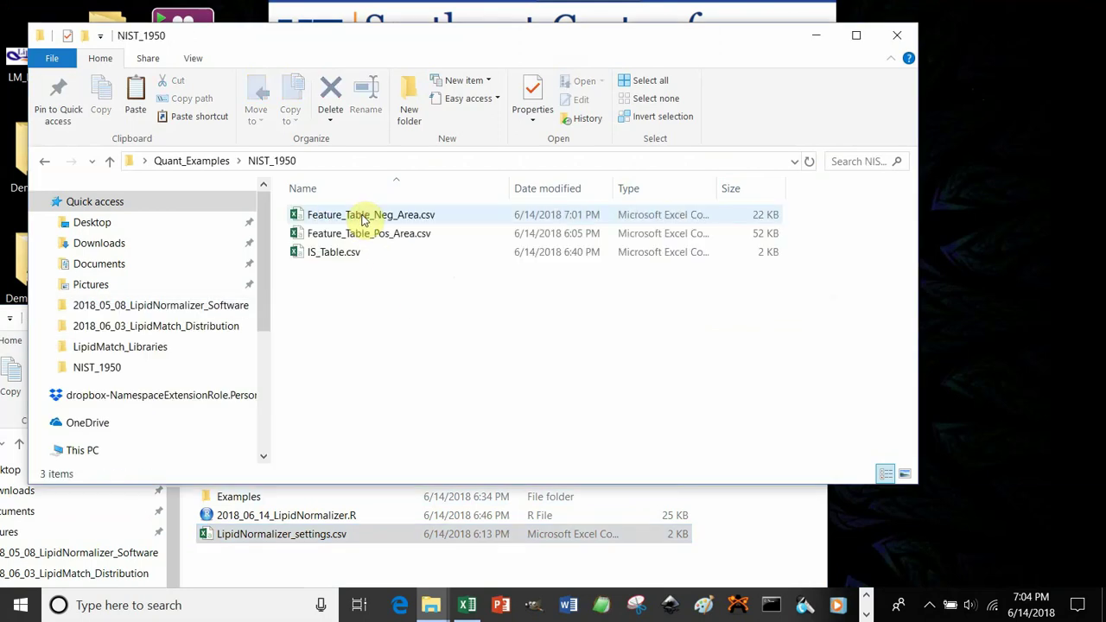
double_click(349, 255)
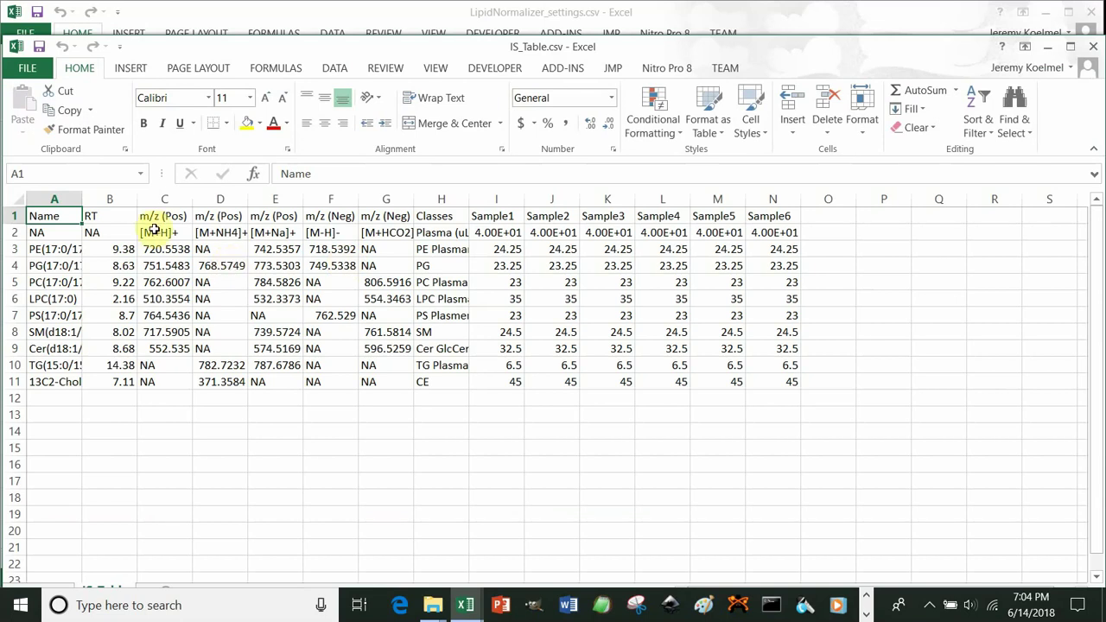
left_click_drag(154, 231, 402, 235)
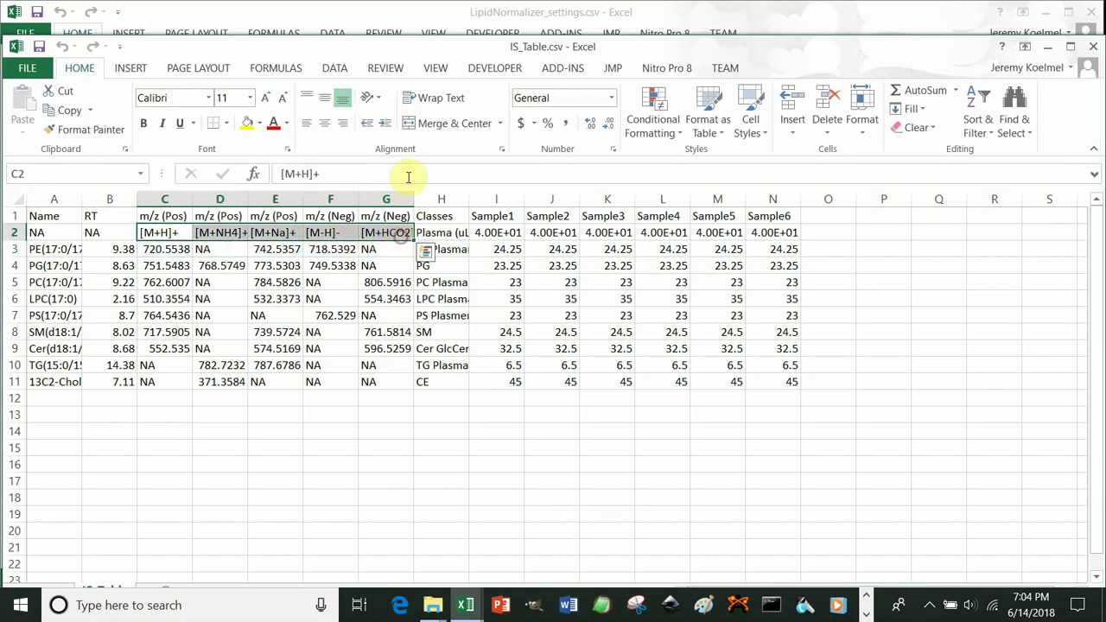
left_click_drag(442, 54, 476, 353)
left_click(1050, 17)
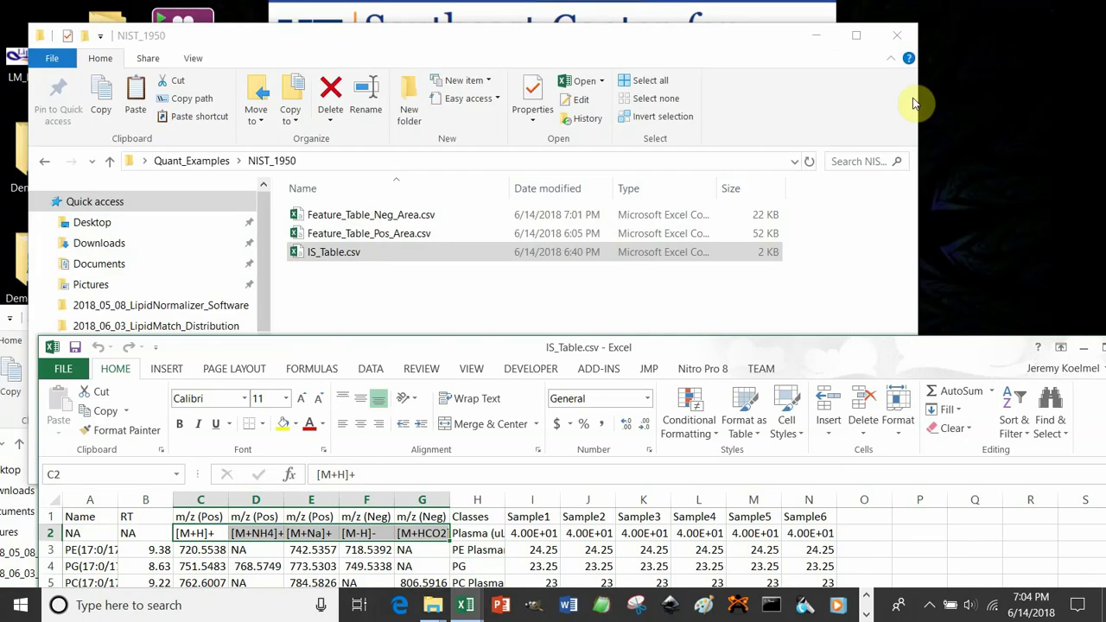
left_click(820, 40)
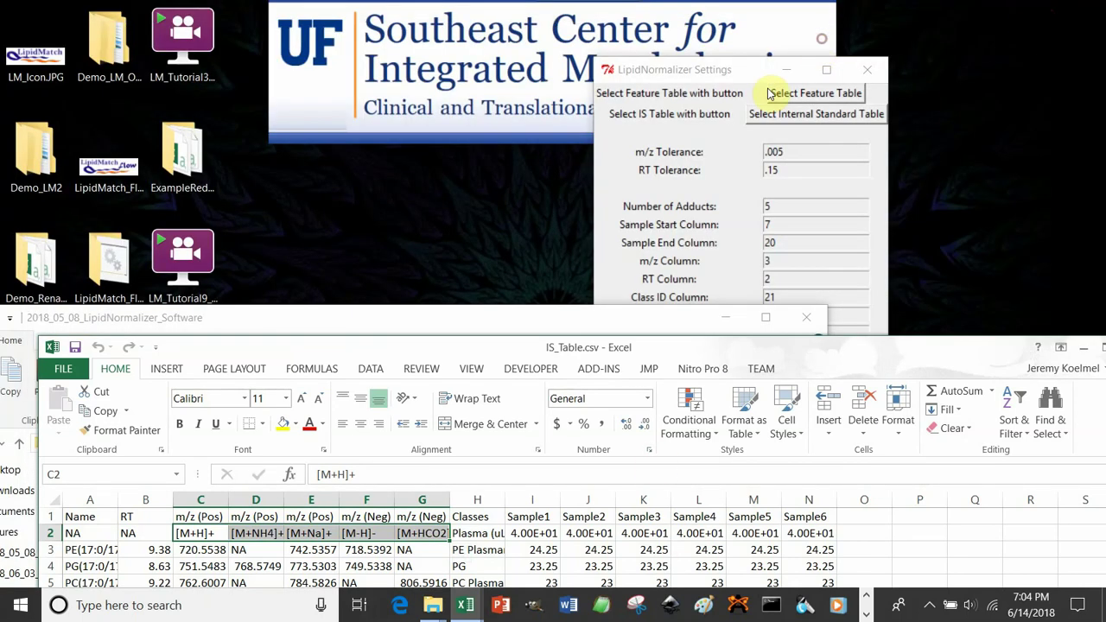
Step: Enter 7 as the Sample Start Column in the LipidNormalizer settings
left_click(710, 185)
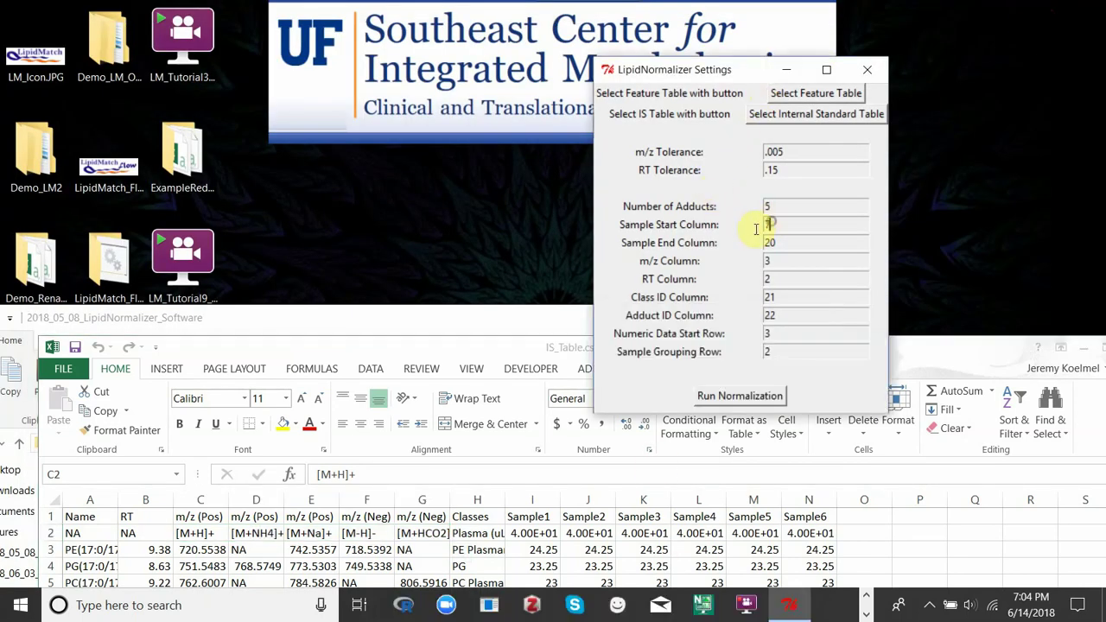
key("BackSpace")
type("7")
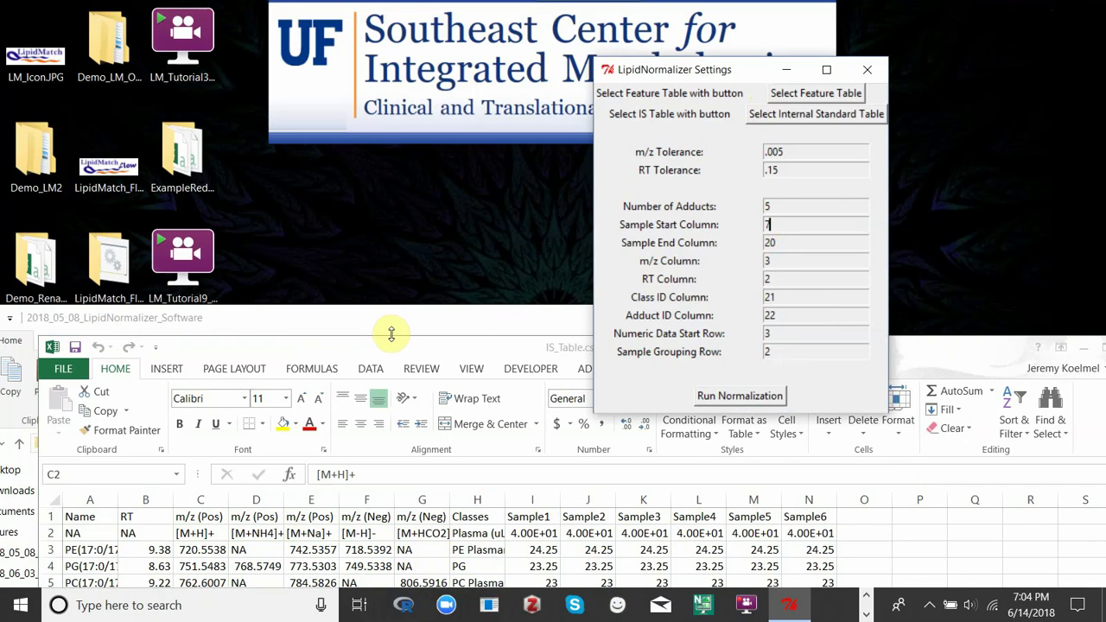
Step: Open Feature_Table_Neg_Area.csv from the NIST_1950 folder, accepting the mismatched file format
left_click(865, 597)
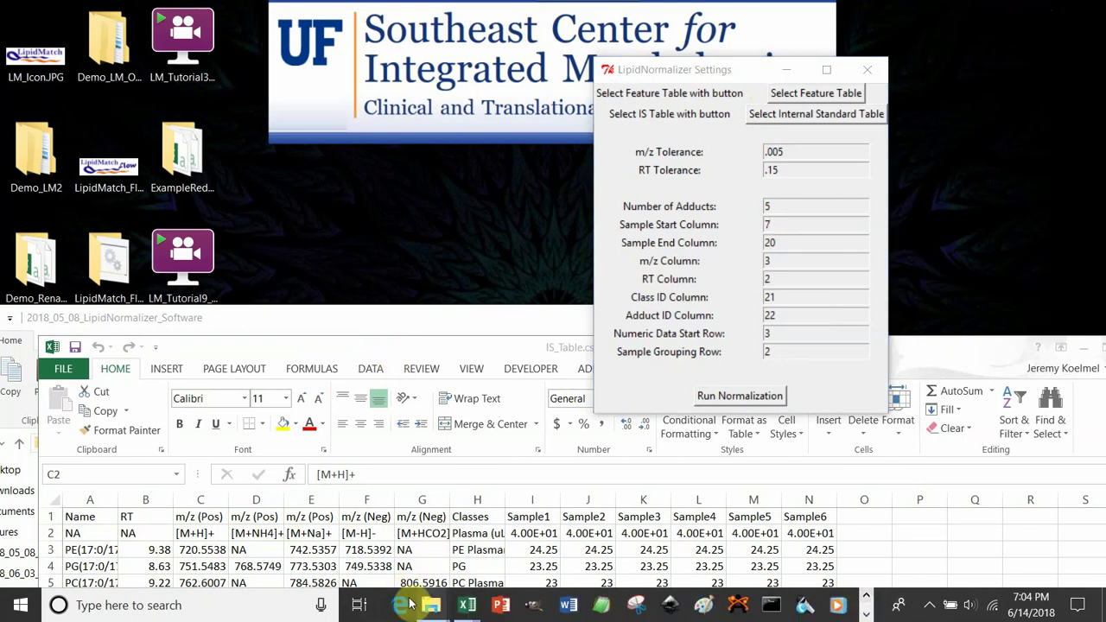
mouse_move(412, 603)
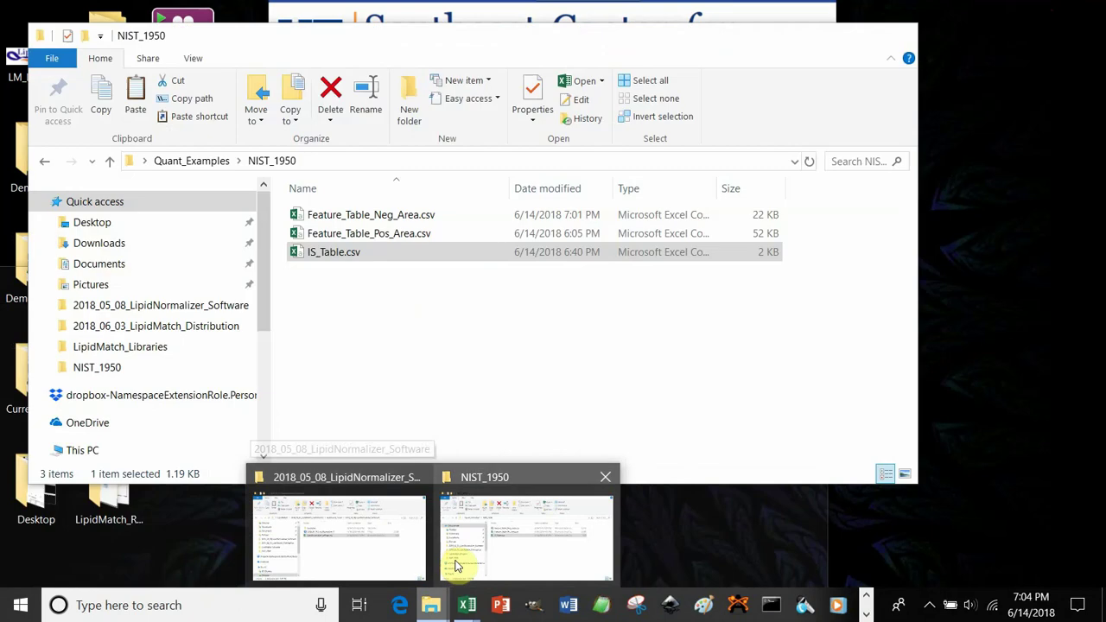
left_click(458, 566)
double_click(395, 214)
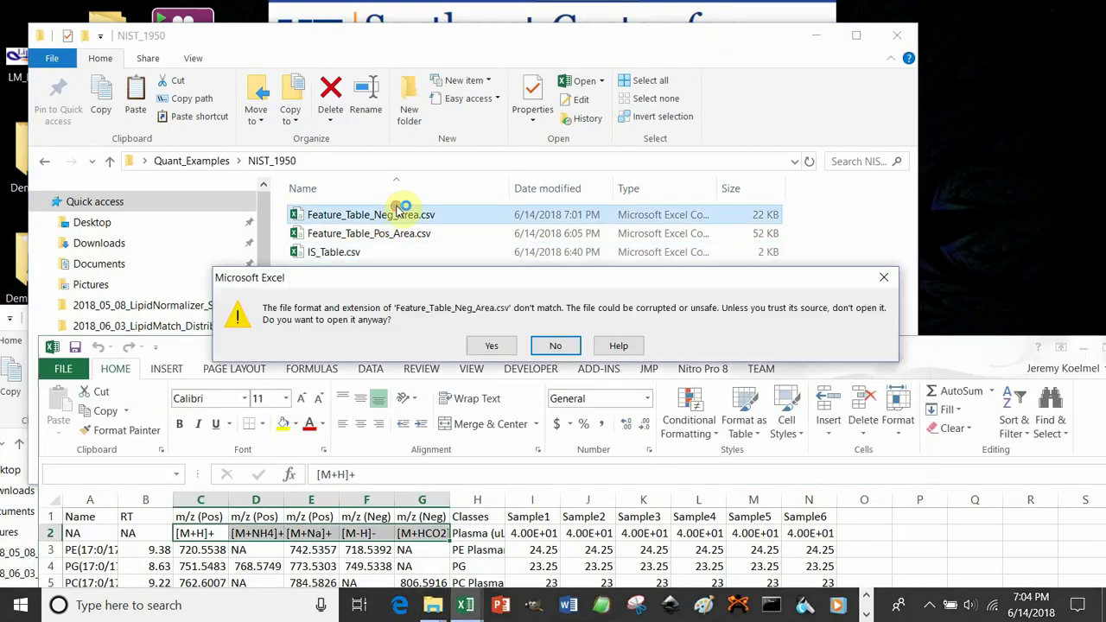
left_click(491, 345)
left_click(514, 346)
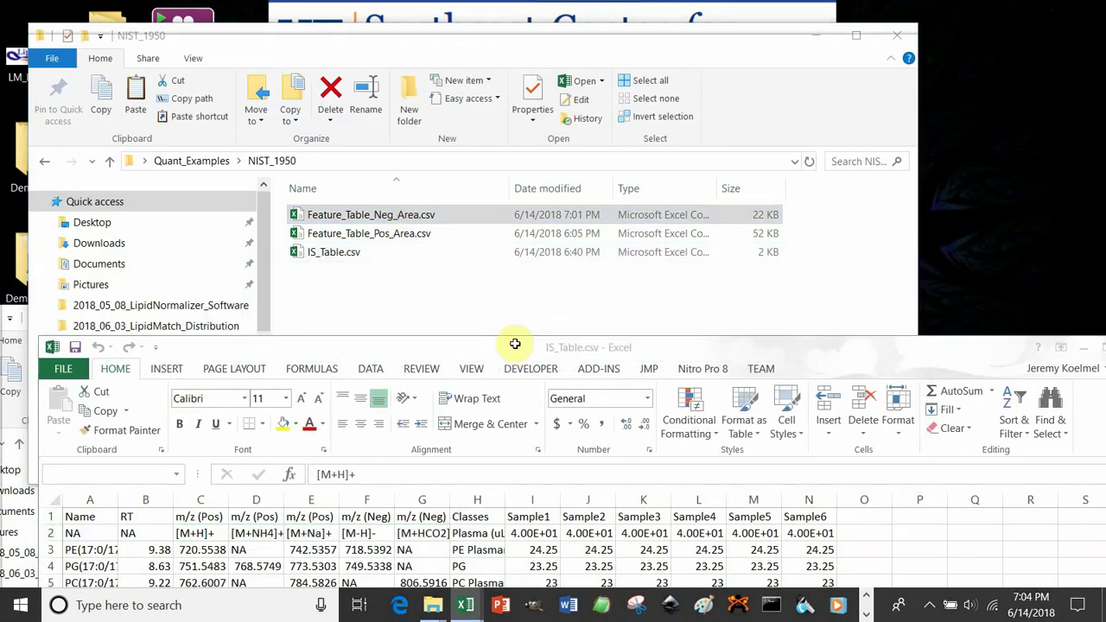
Step: Count the columns in Feature_Table_Neg_Area.csv up to Sample1 and through Sample3, and return to the LipidNormalizer settings
left_click(38, 230)
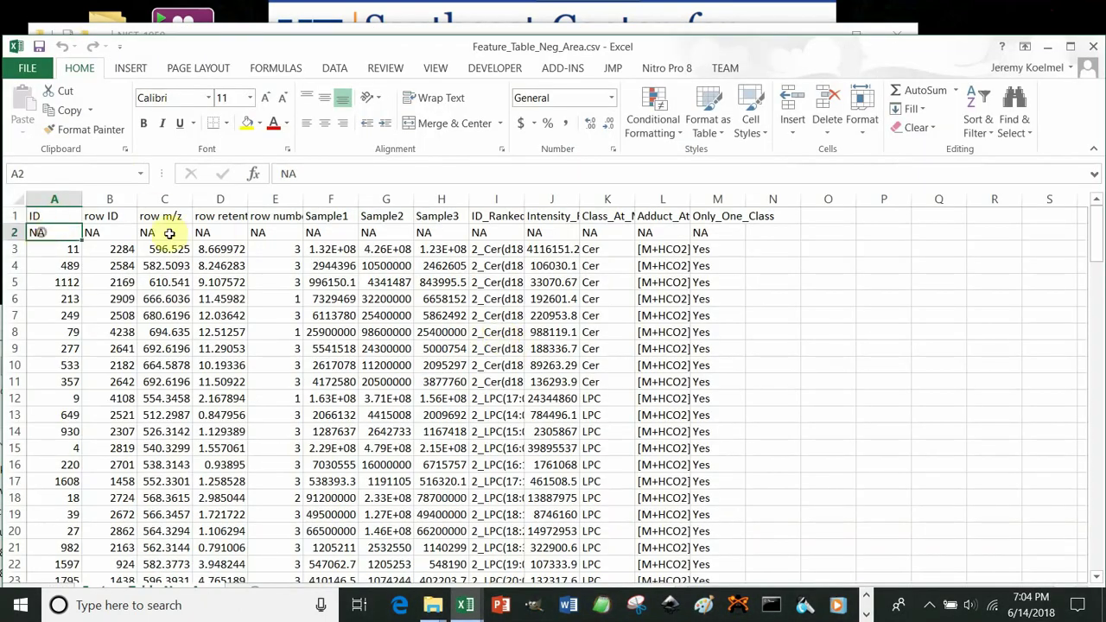
left_click_drag(169, 233, 316, 235)
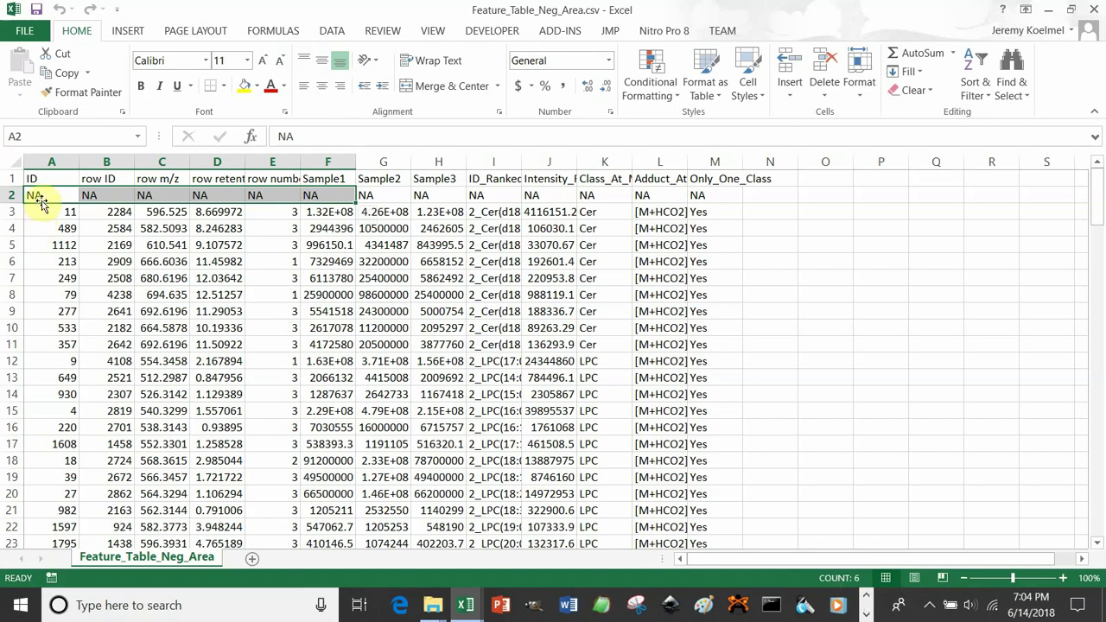
left_click_drag(40, 200, 438, 196)
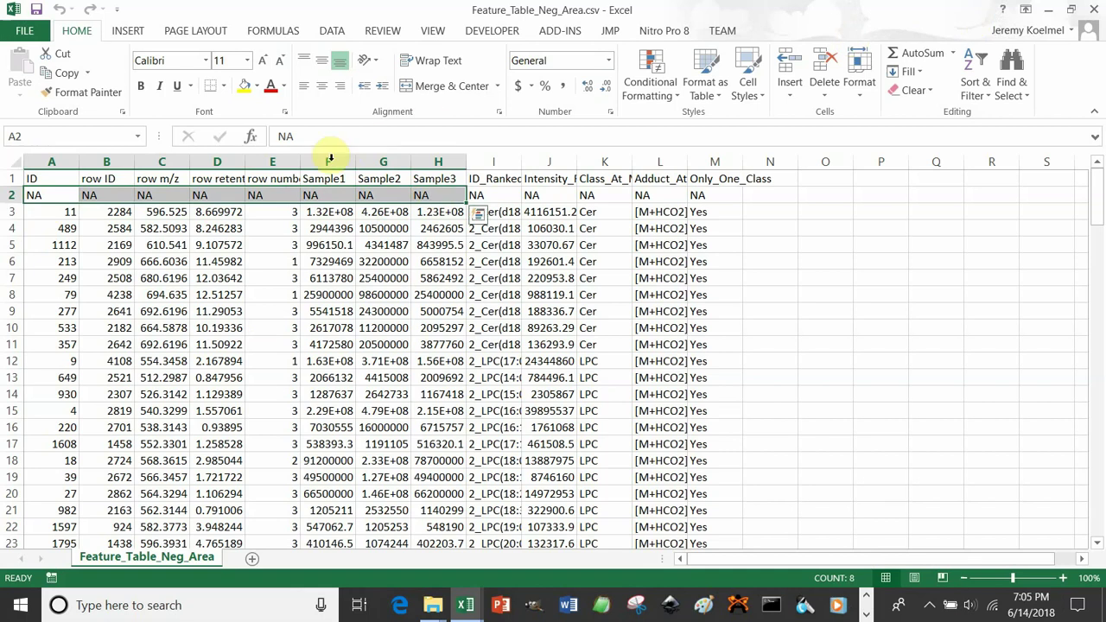
left_click(1051, 12)
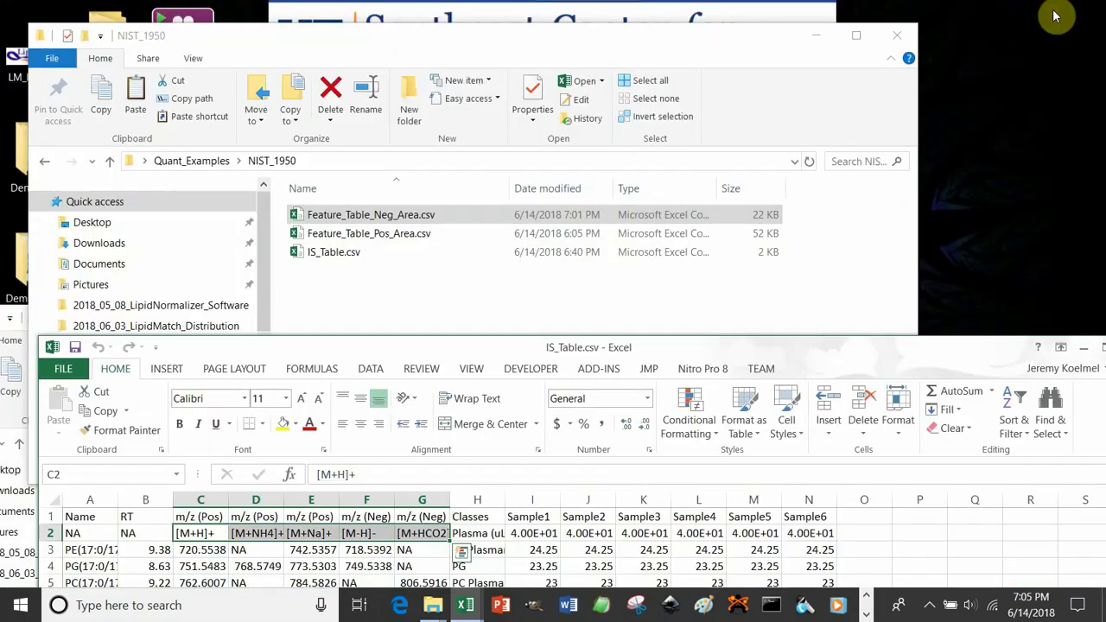
left_click(815, 40)
Step: Set the Sample Start Column to 6 and the Sample End Column to 8, and minimize the IS_Table.csv window
left_click(714, 234)
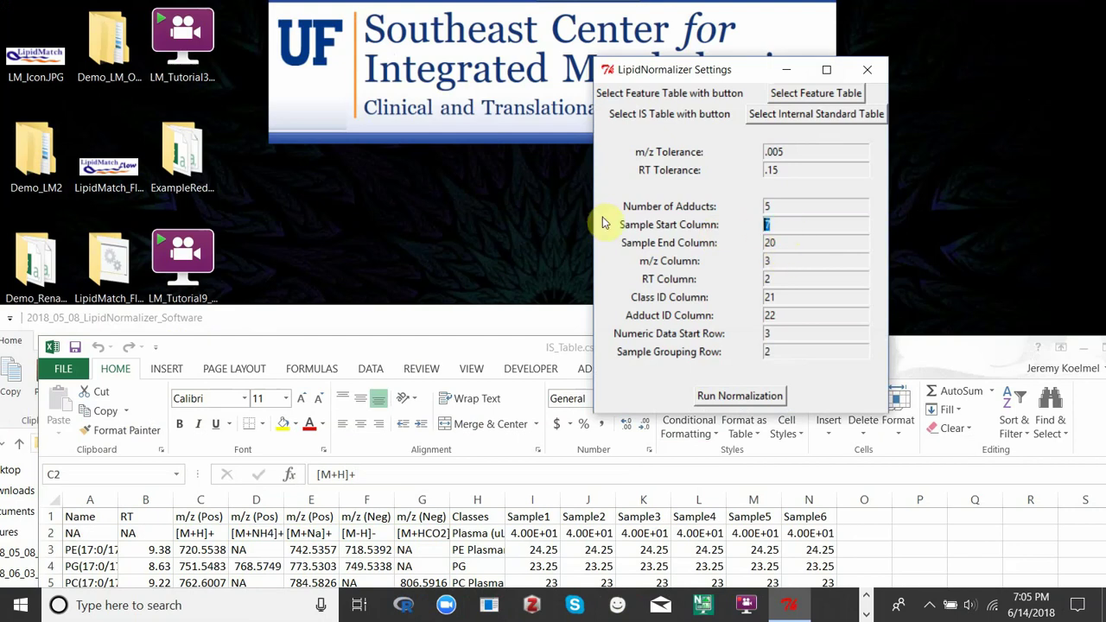
type("6")
double_click(787, 242)
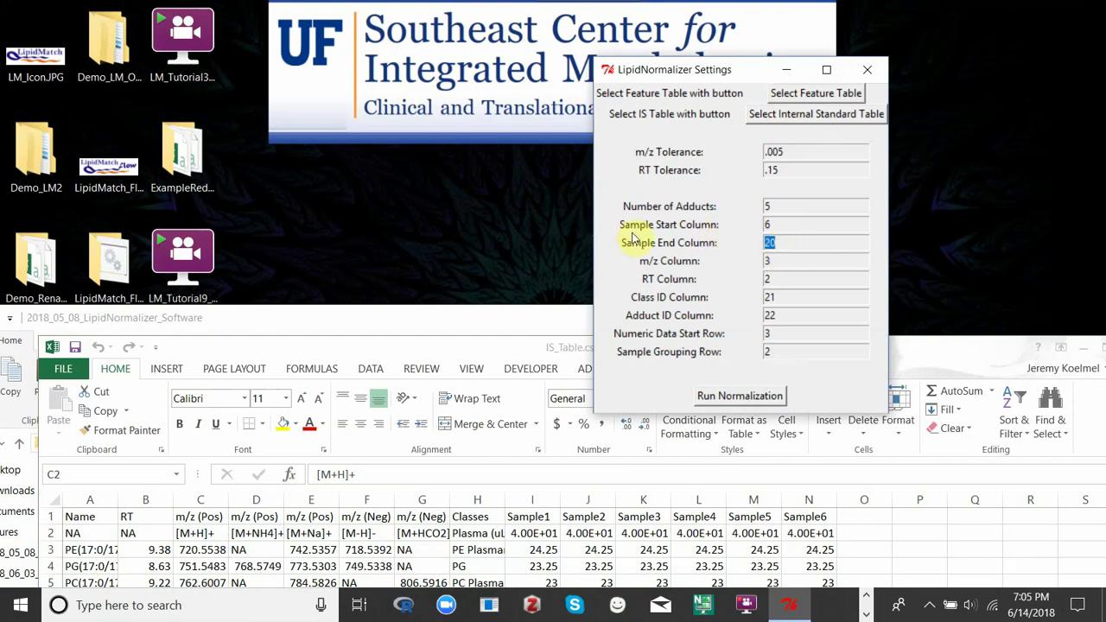
type("8")
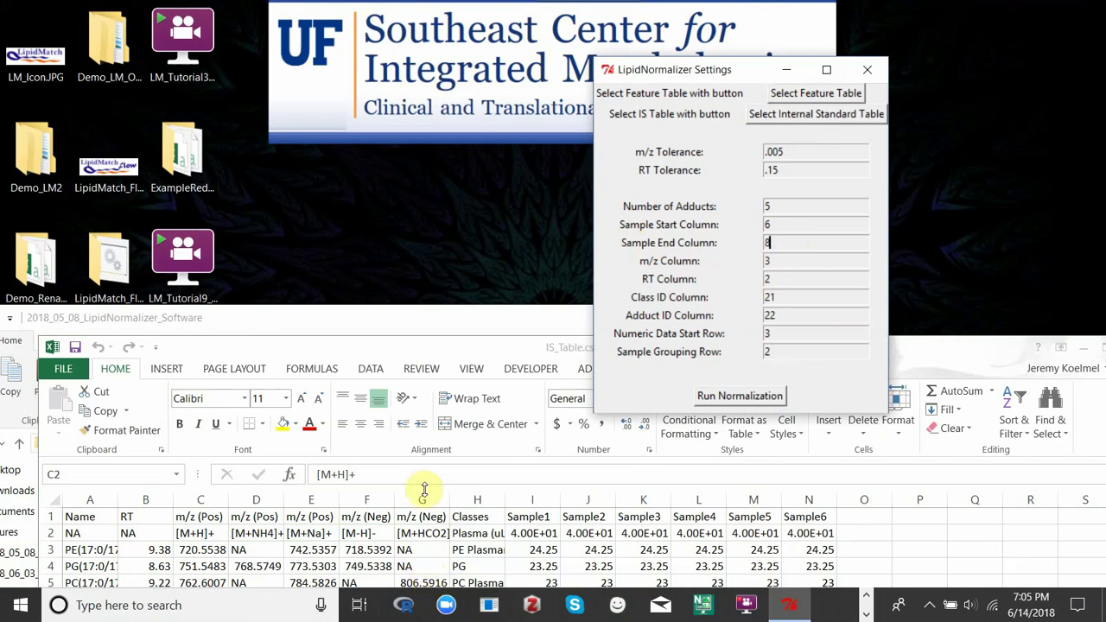
left_click(1082, 347)
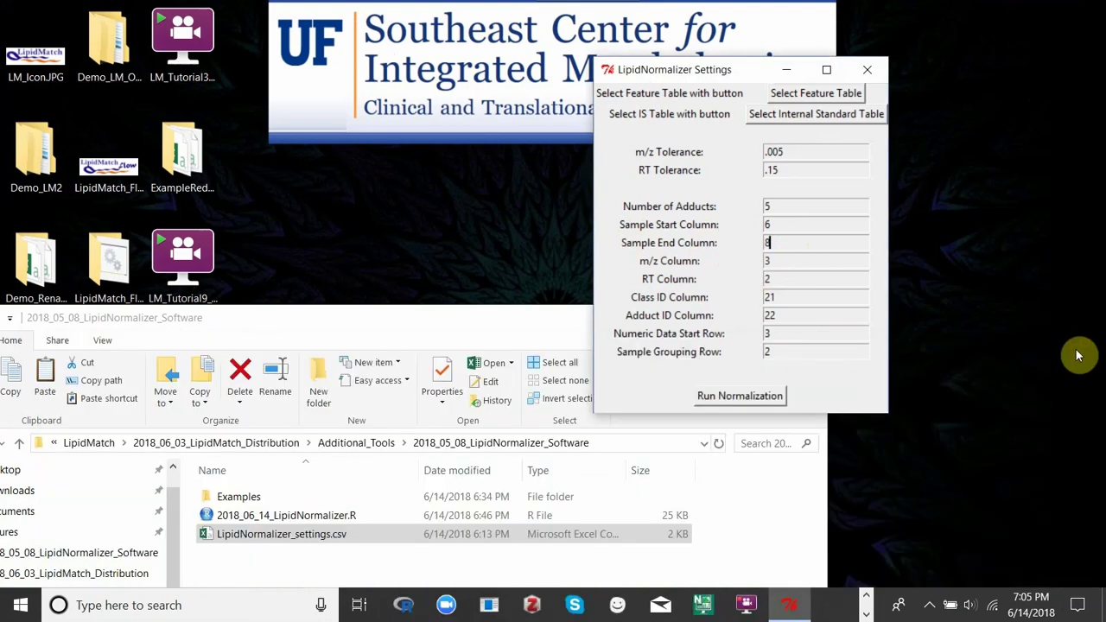
Step: Count the columns up to the row retention time in Feature_Table_Neg_Area.csv and set the RT Column to 4 in the LipidNormalizer settings
left_click(867, 595)
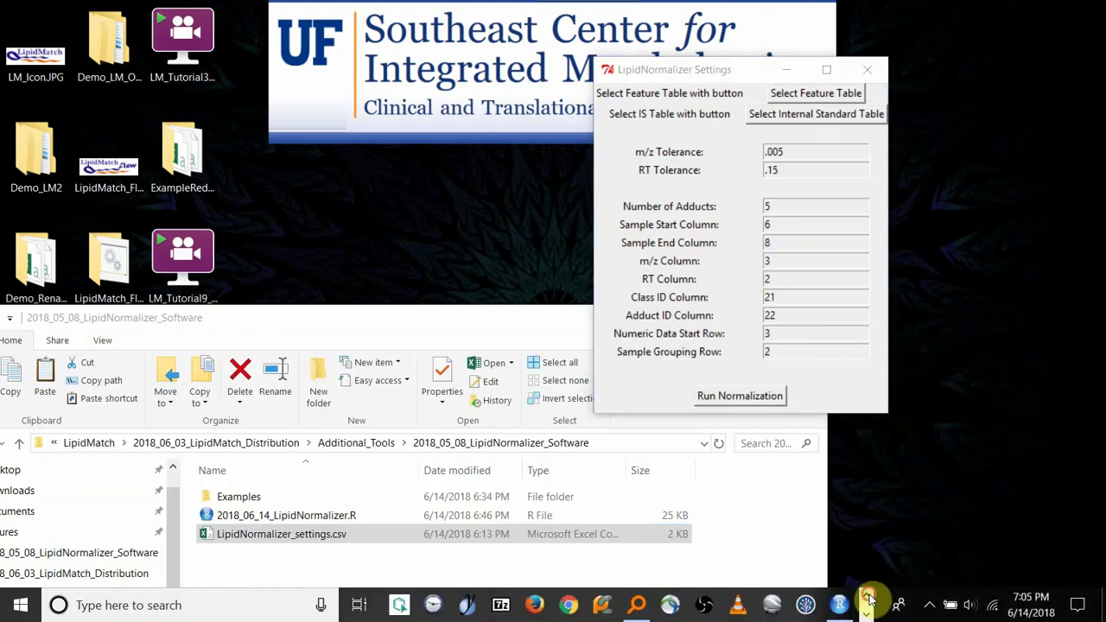
left_click(866, 595)
mouse_move(466, 605)
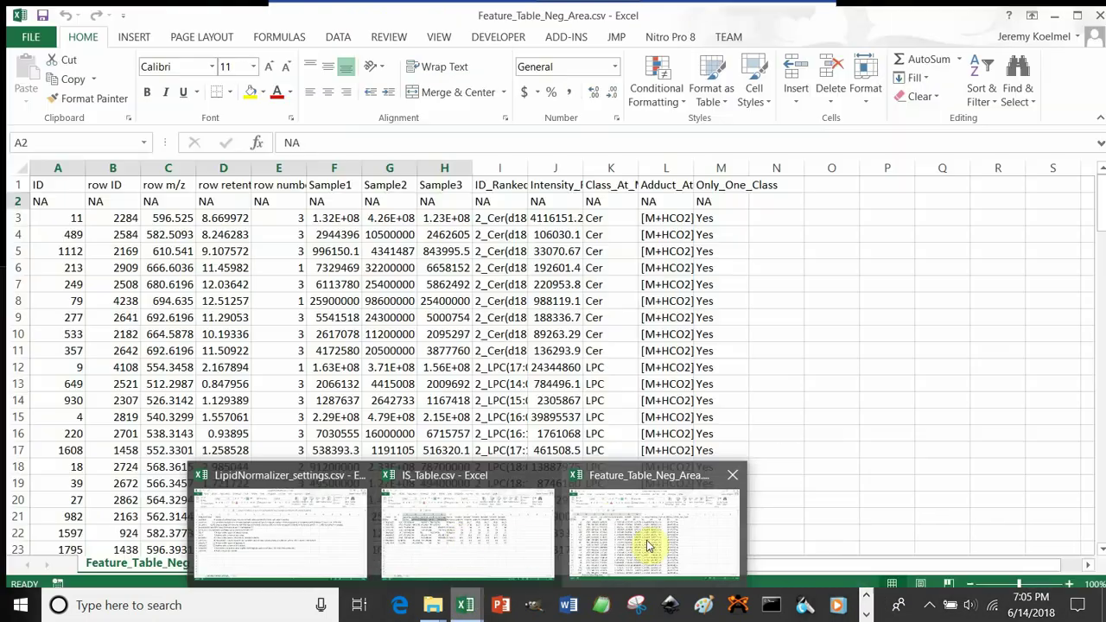
left_click(643, 535)
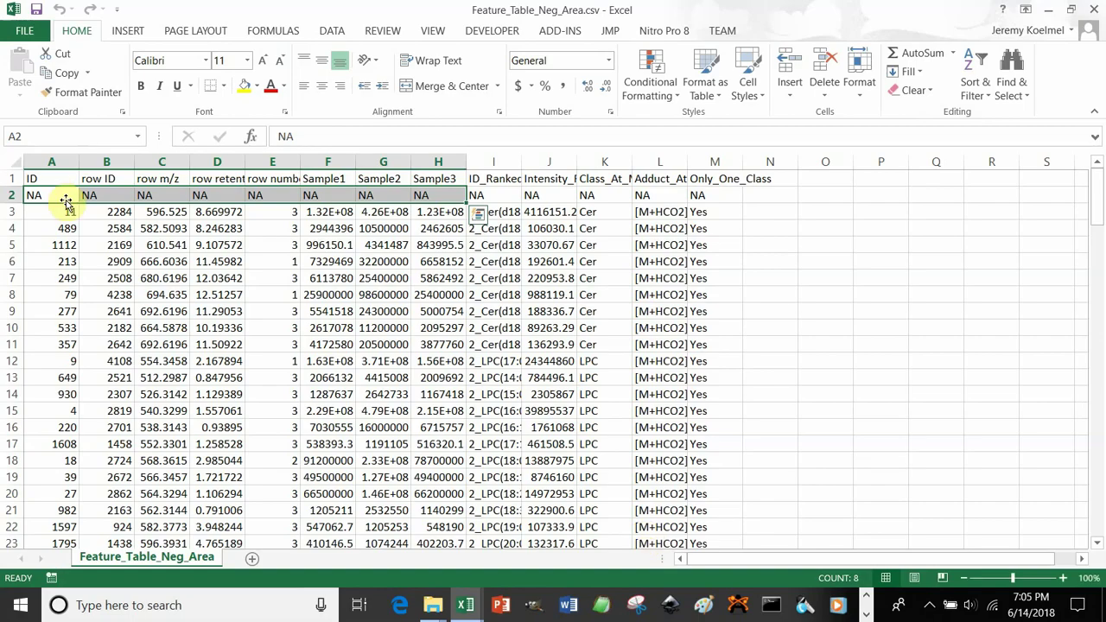
left_click_drag(54, 193, 207, 194)
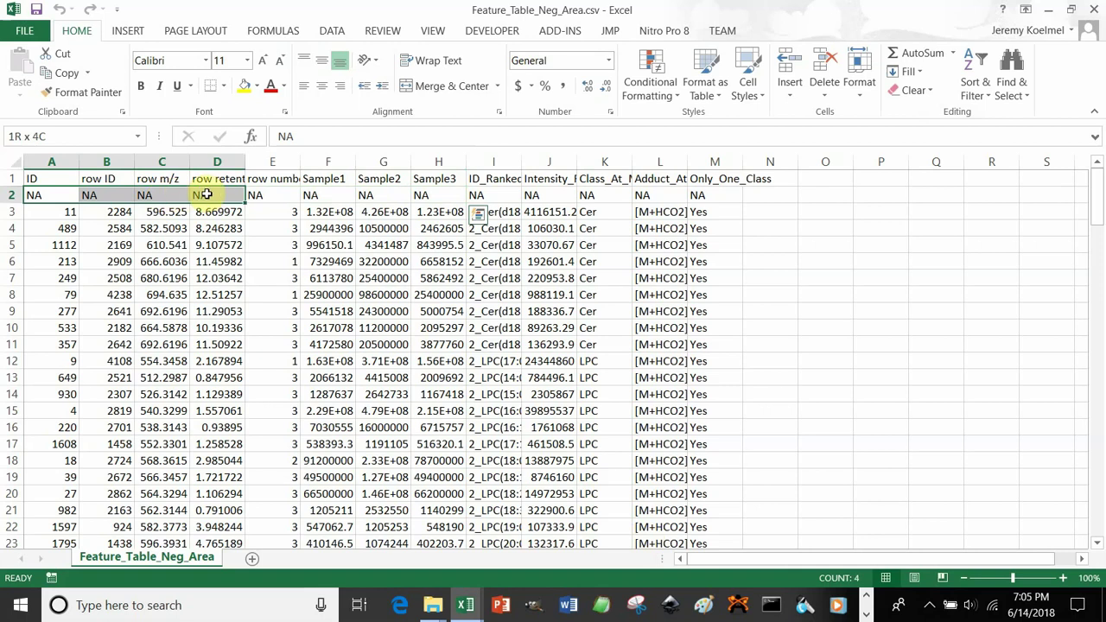
left_click(1049, 11)
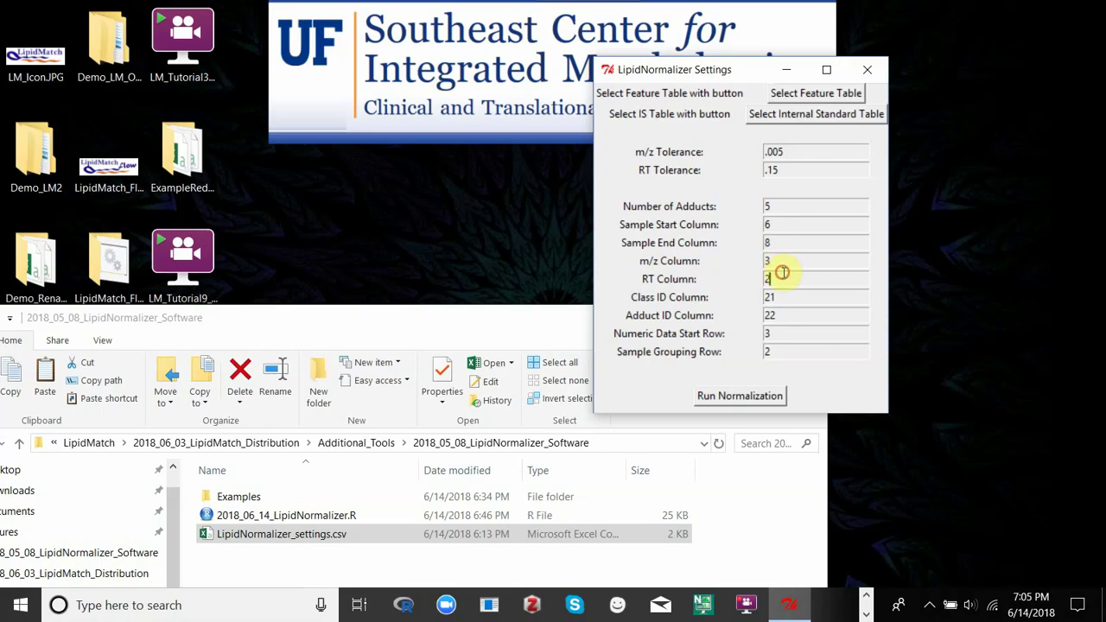
left_click_drag(782, 273, 694, 285)
Step: Count the columns in Feature_Table_Neg_Area.csv up to the class column and the adduct column, and return to the LipidNormalizer settings
left_click(866, 595)
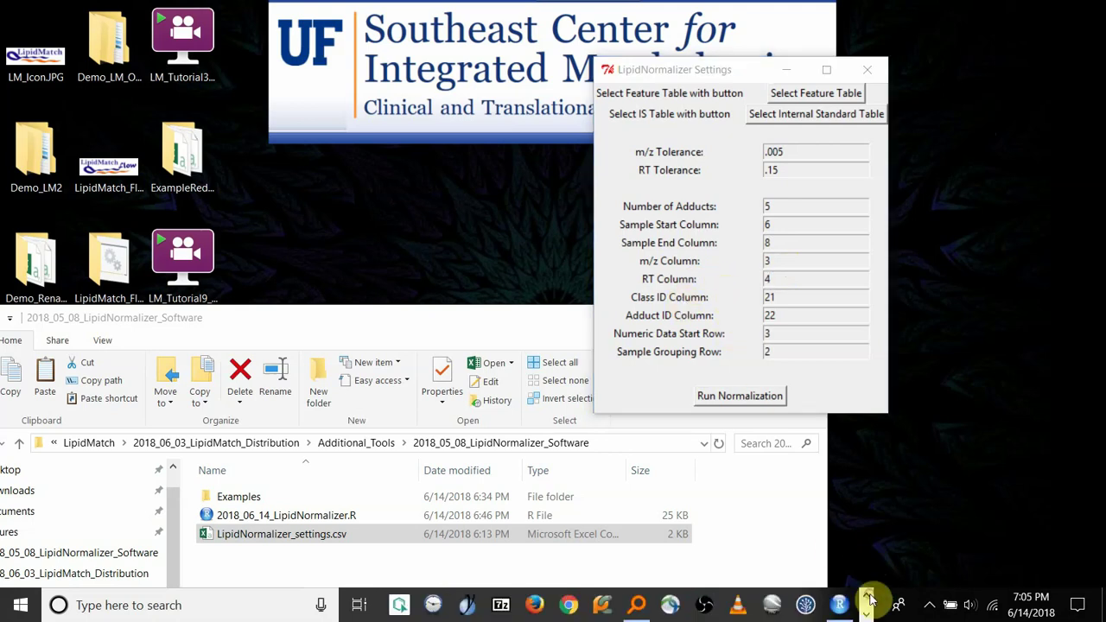
left_click(867, 596)
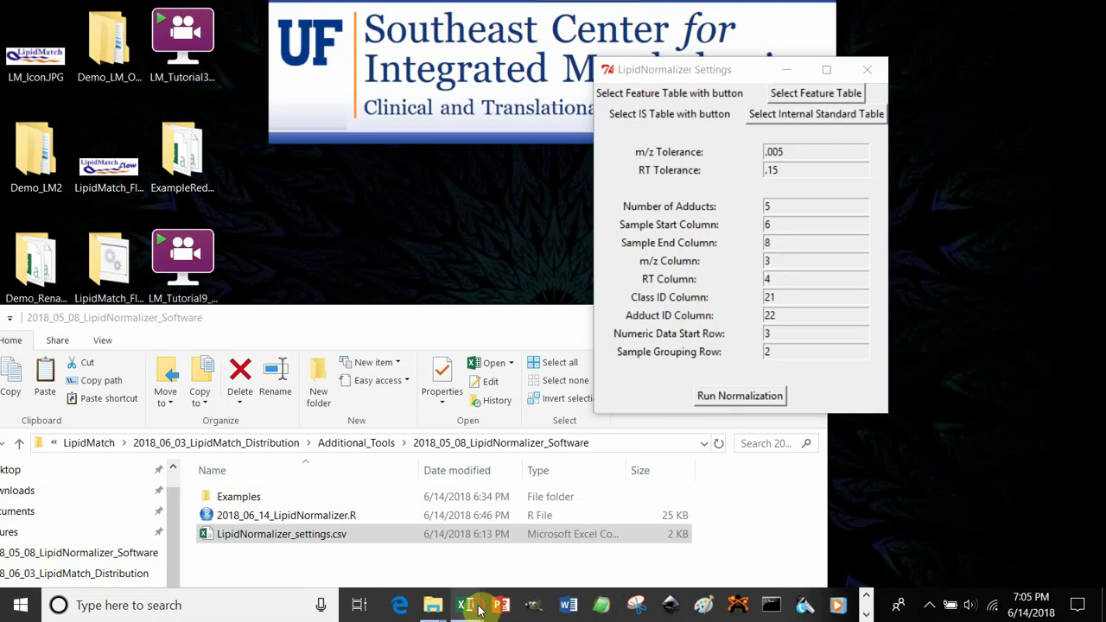
mouse_move(479, 610)
mouse_move(432, 563)
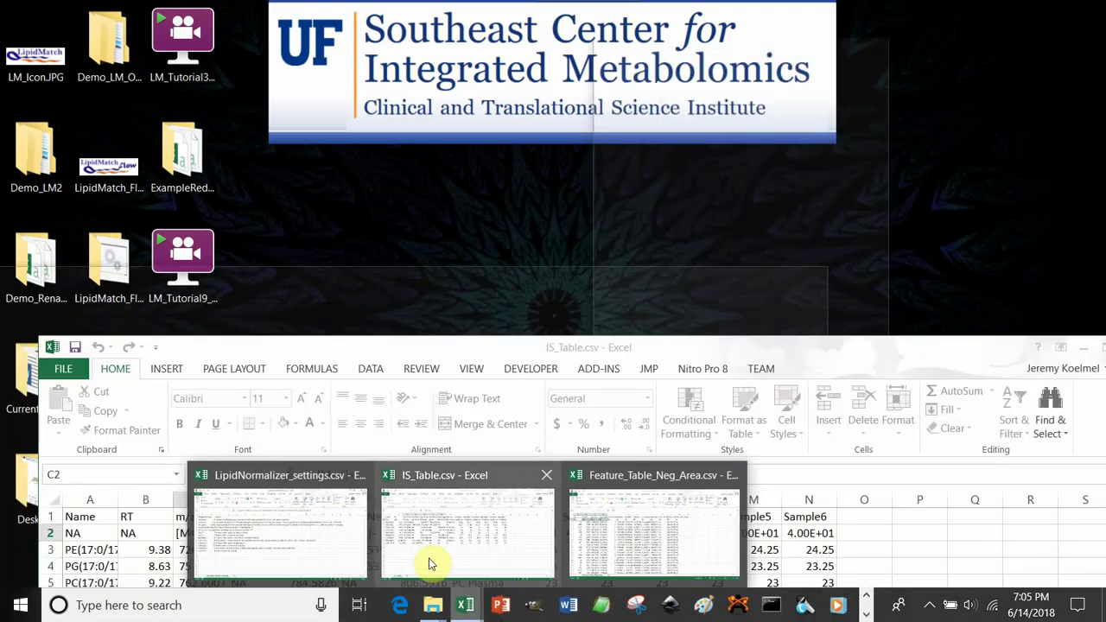
mouse_move(318, 544)
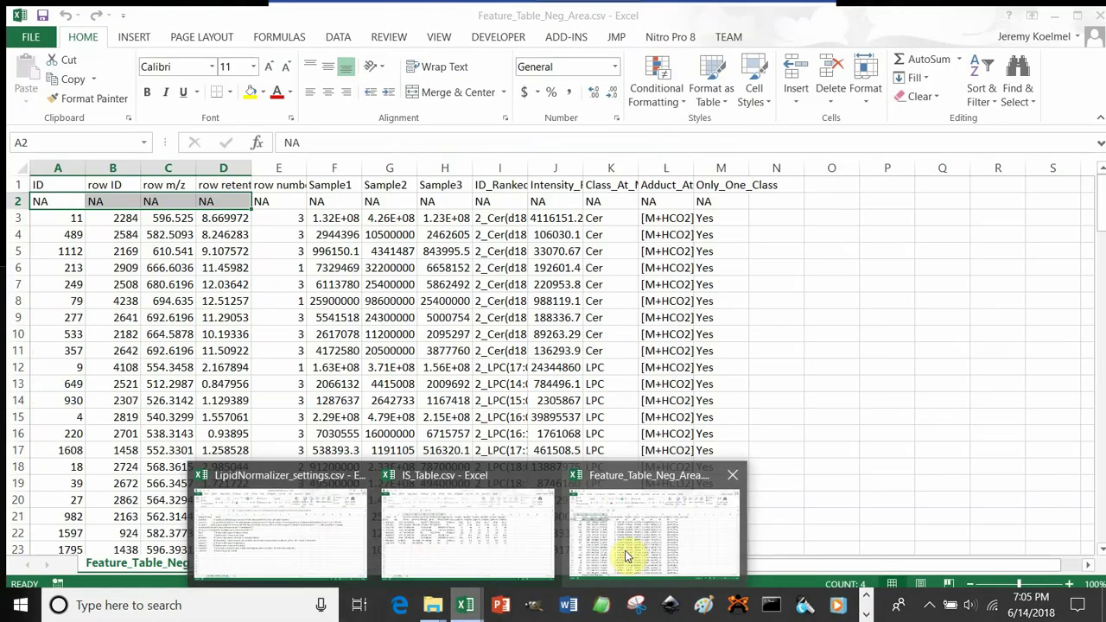
left_click(625, 551)
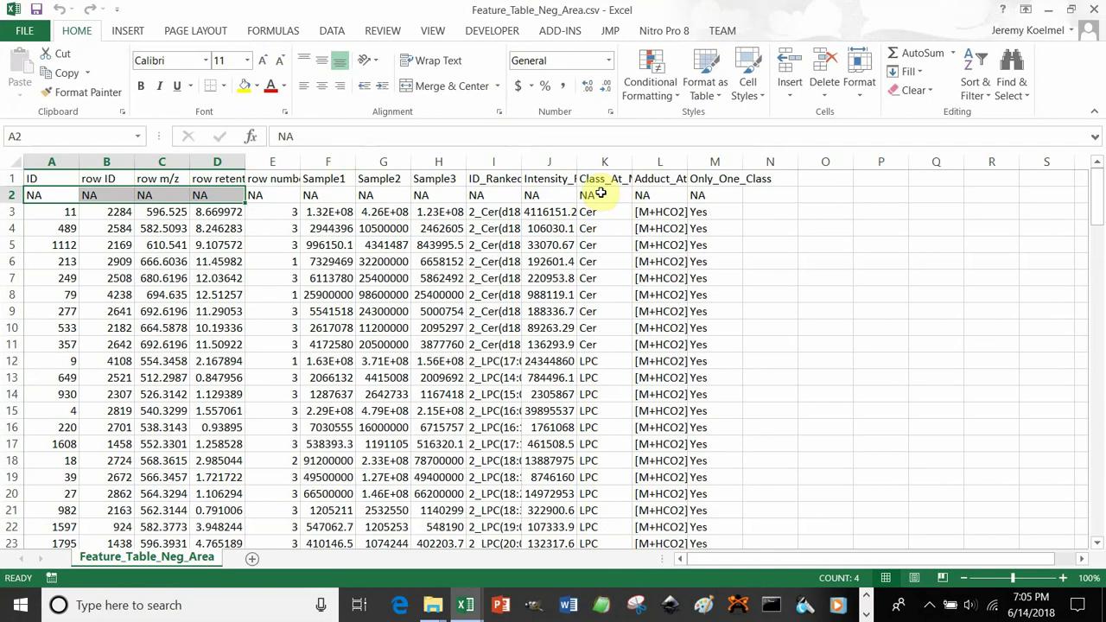
left_click_drag(37, 197, 612, 197)
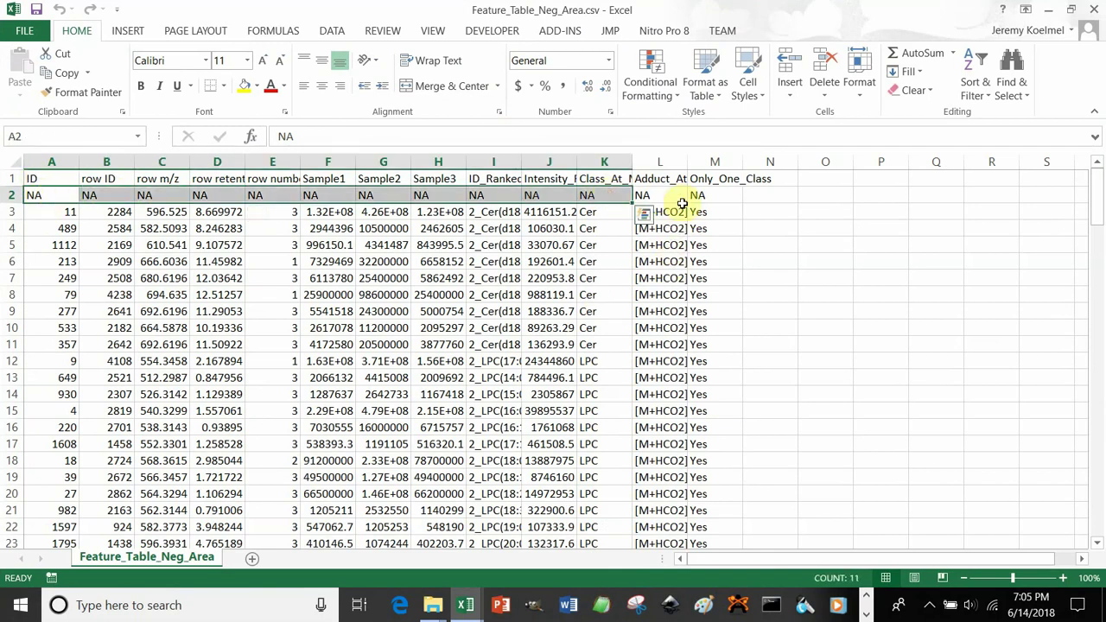
left_click_drag(679, 195, 24, 200)
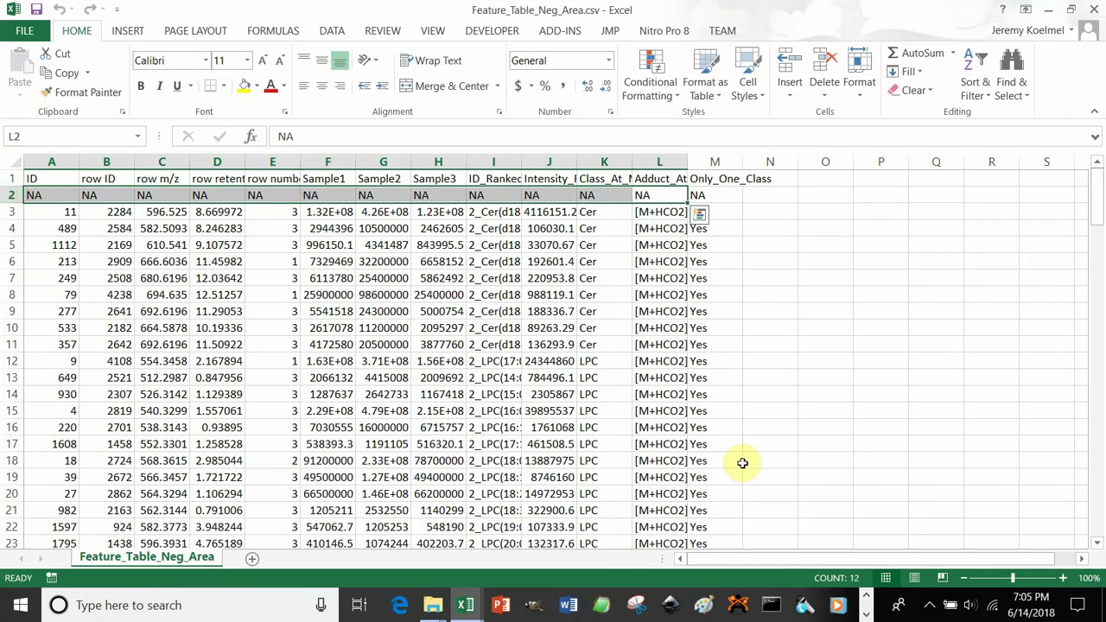
left_click(1047, 9)
Step: Set the Class ID Column to 11 and the Adduct ID Column to 12
left_click_drag(797, 297, 698, 296)
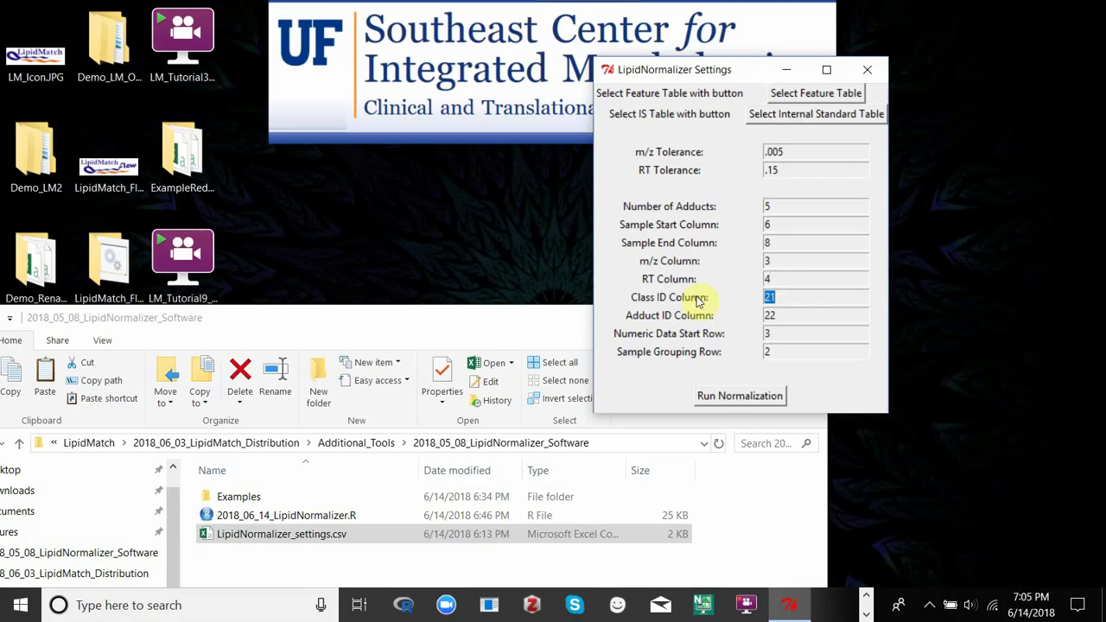
type("11")
left_click_drag(795, 315, 714, 314)
type("1")
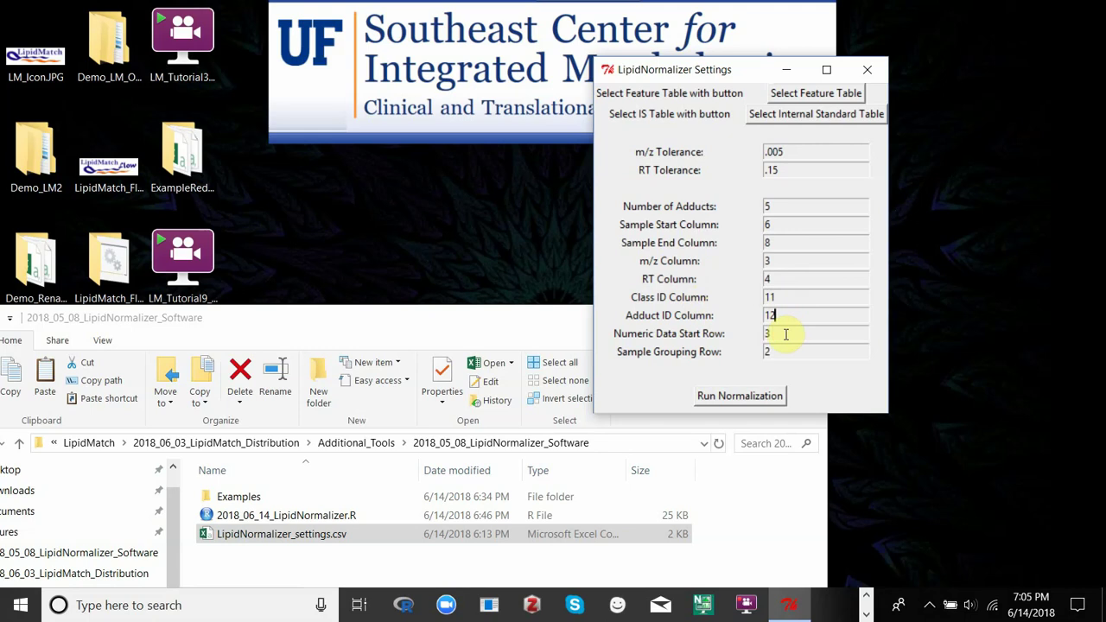
type("2")
Step: Check in Feature_Table_Neg_Area.csv at which row the numeric sample, m/z and retention time data start, and return to the settings
left_click(866, 615)
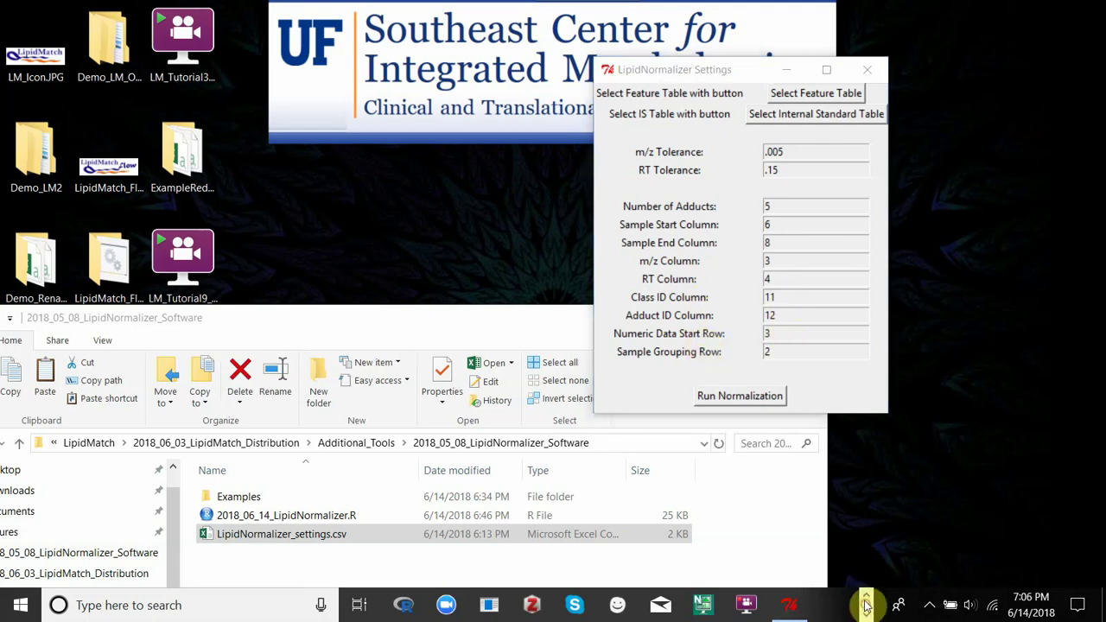
left_click(868, 596)
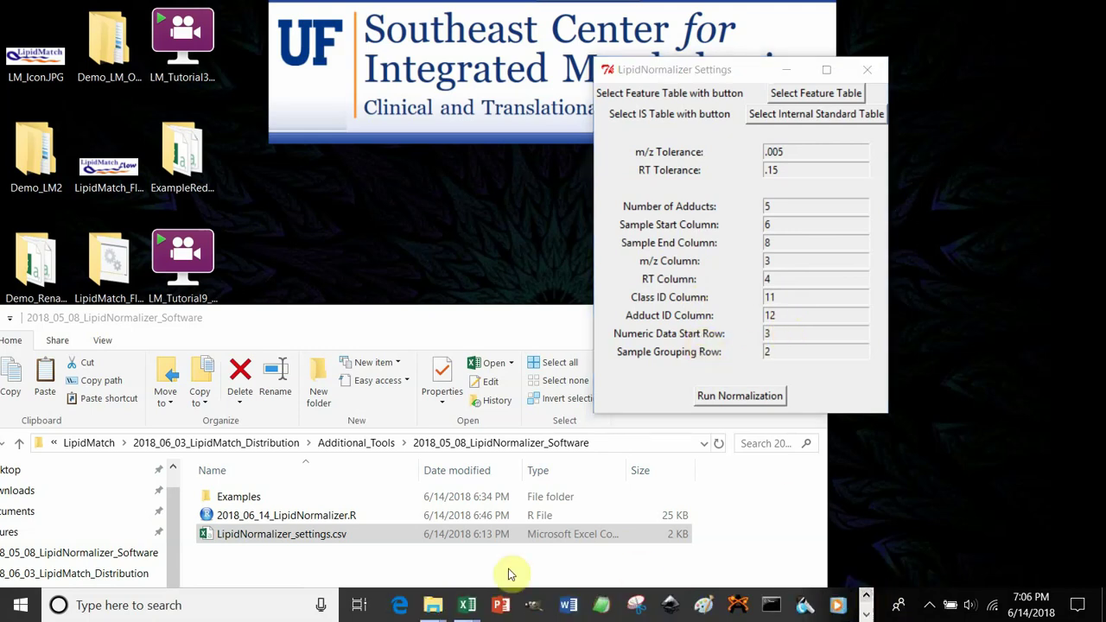
mouse_move(465, 604)
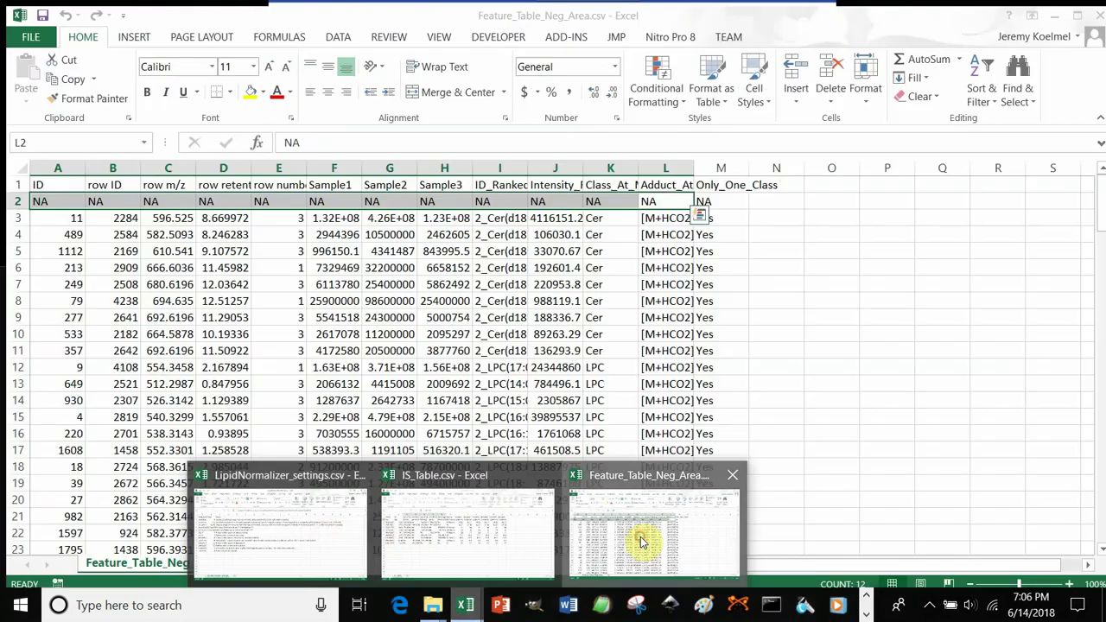
left_click(644, 531)
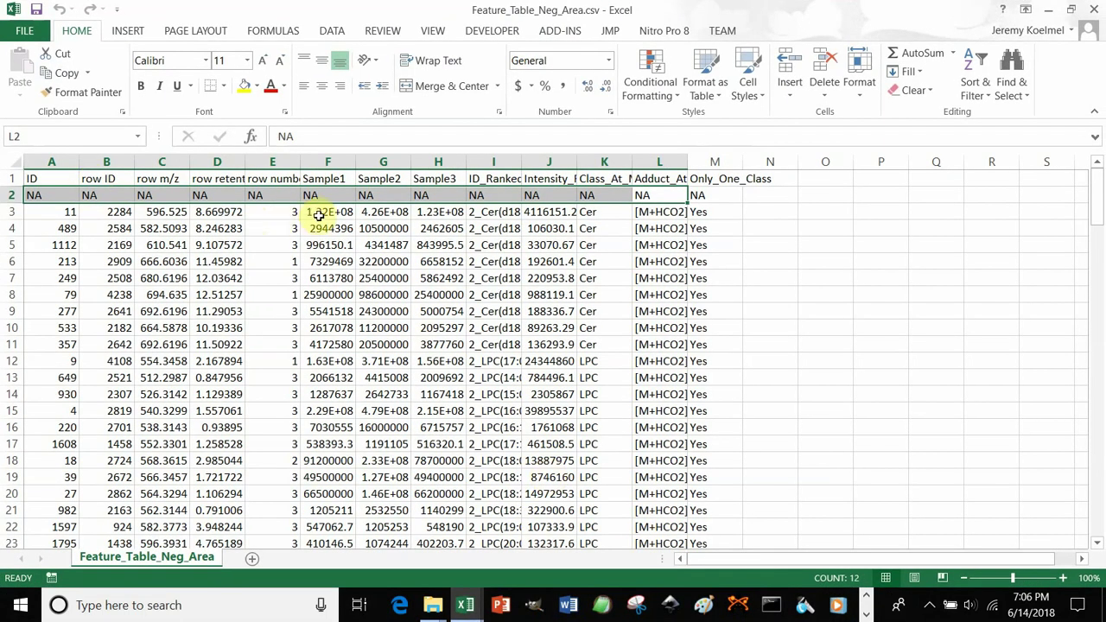
left_click_drag(316, 212, 441, 212)
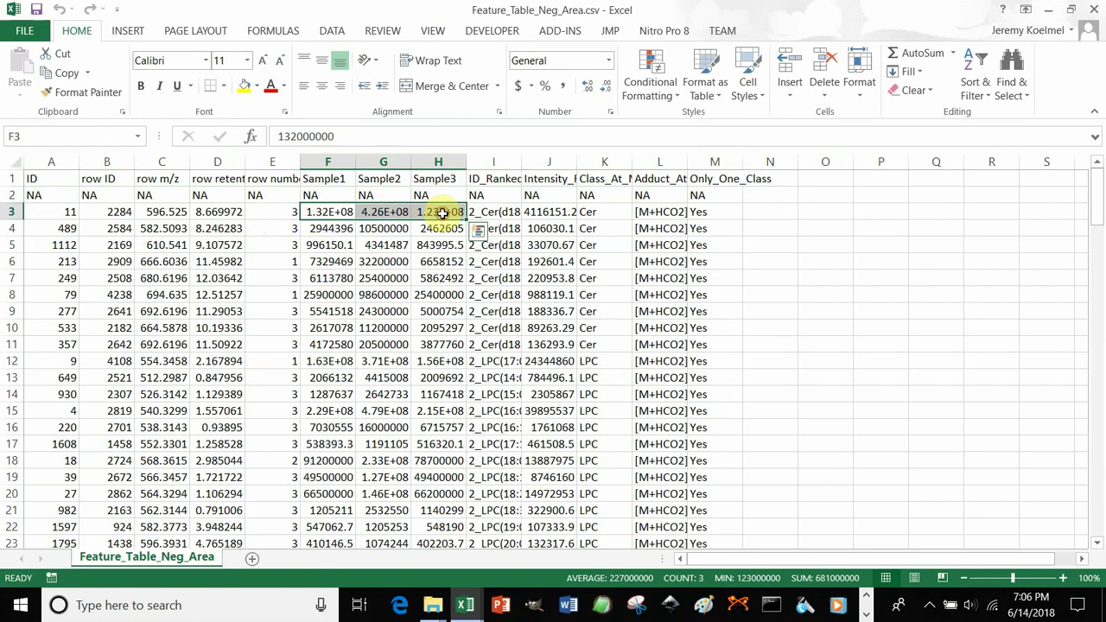
left_click_drag(153, 211, 219, 218)
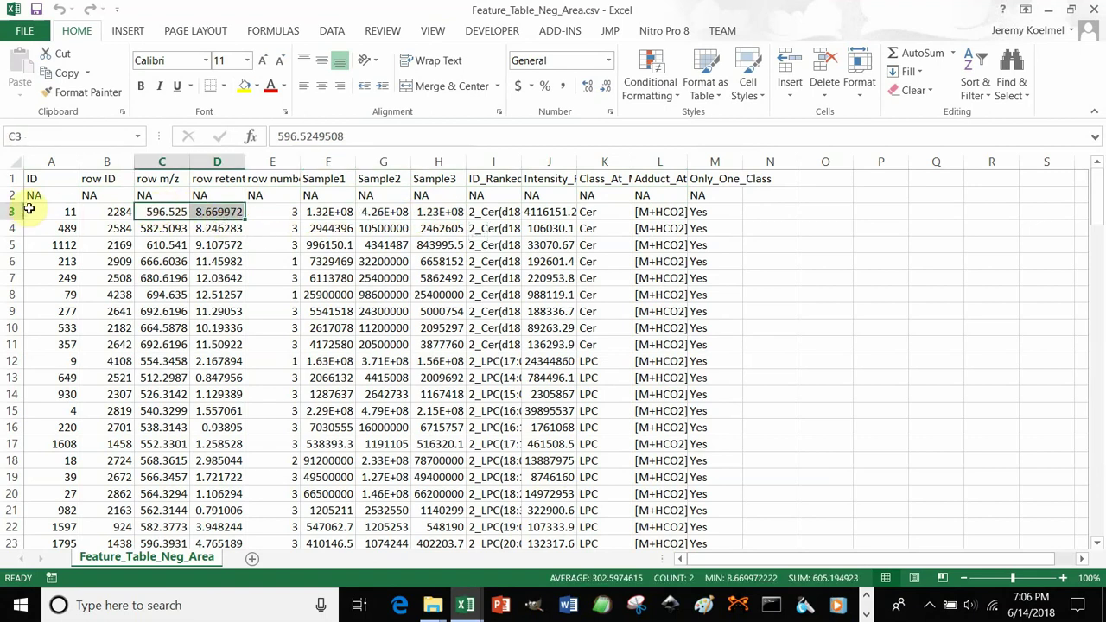
left_click(1047, 9)
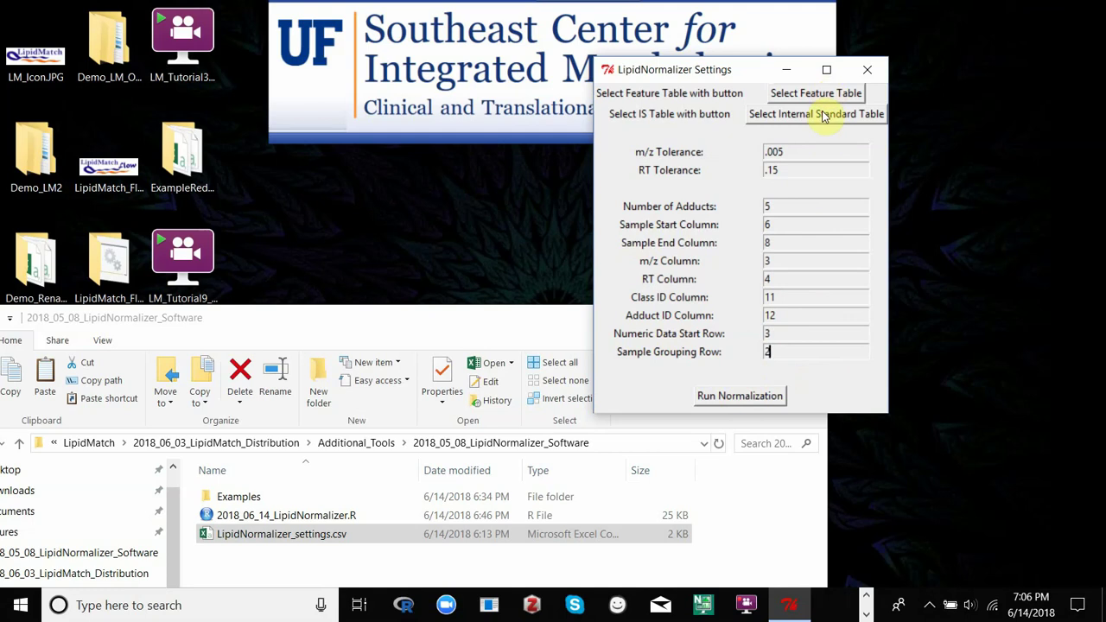
Step: Run the normalization and open the NIST_1950 folder inside the Quant_Examples folder on the desktop
left_click(718, 397)
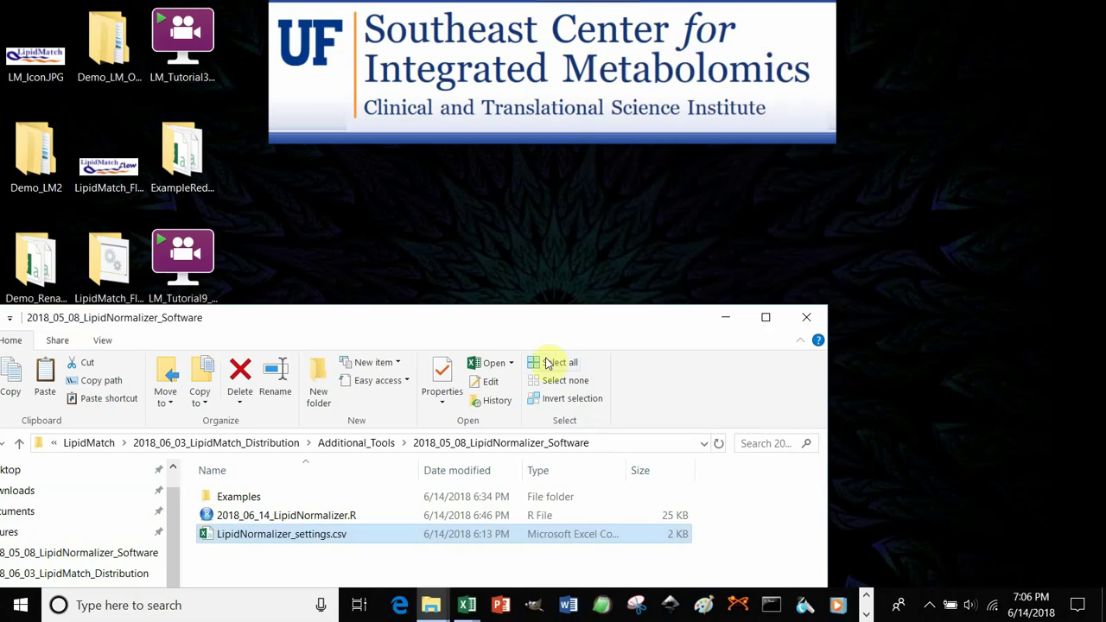
left_click_drag(470, 321, 646, 76)
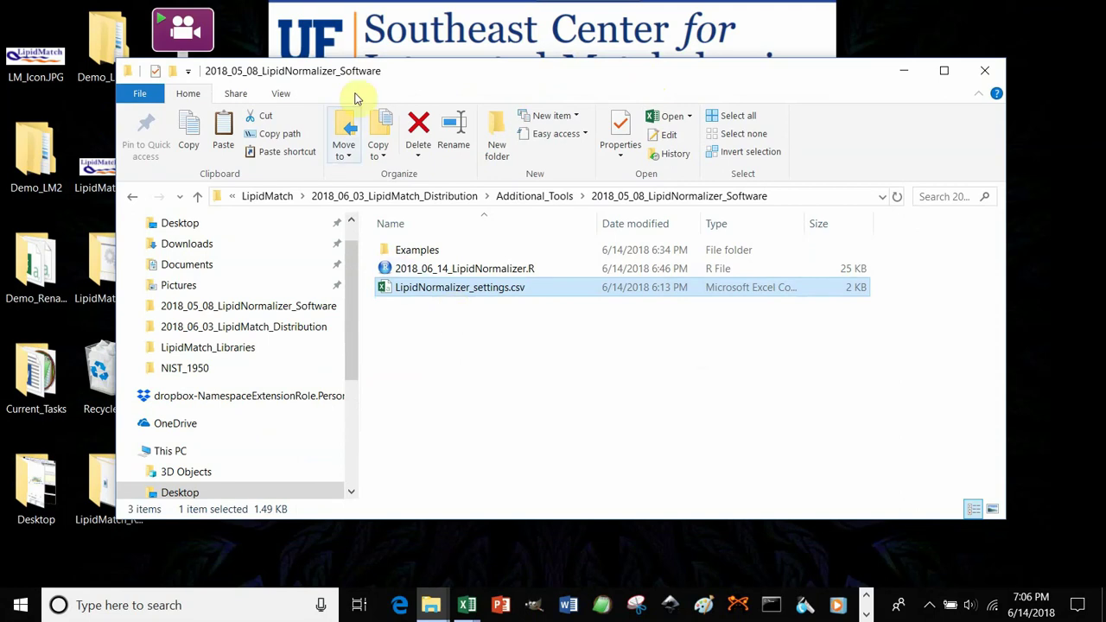
left_click_drag(360, 76, 668, 200)
left_click(181, 374)
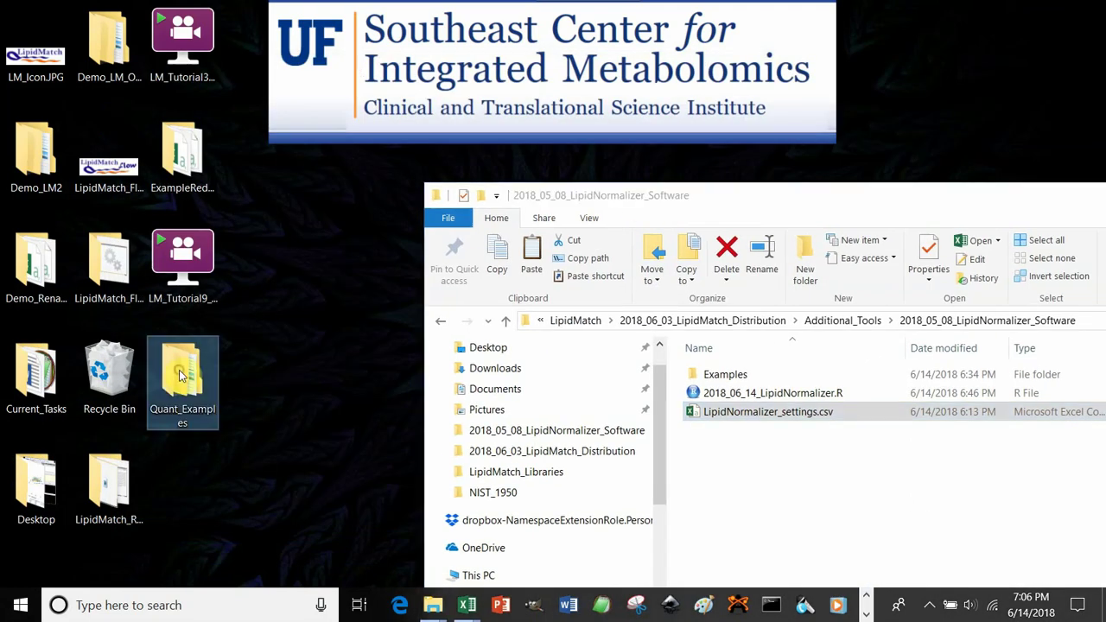
double_click(181, 374)
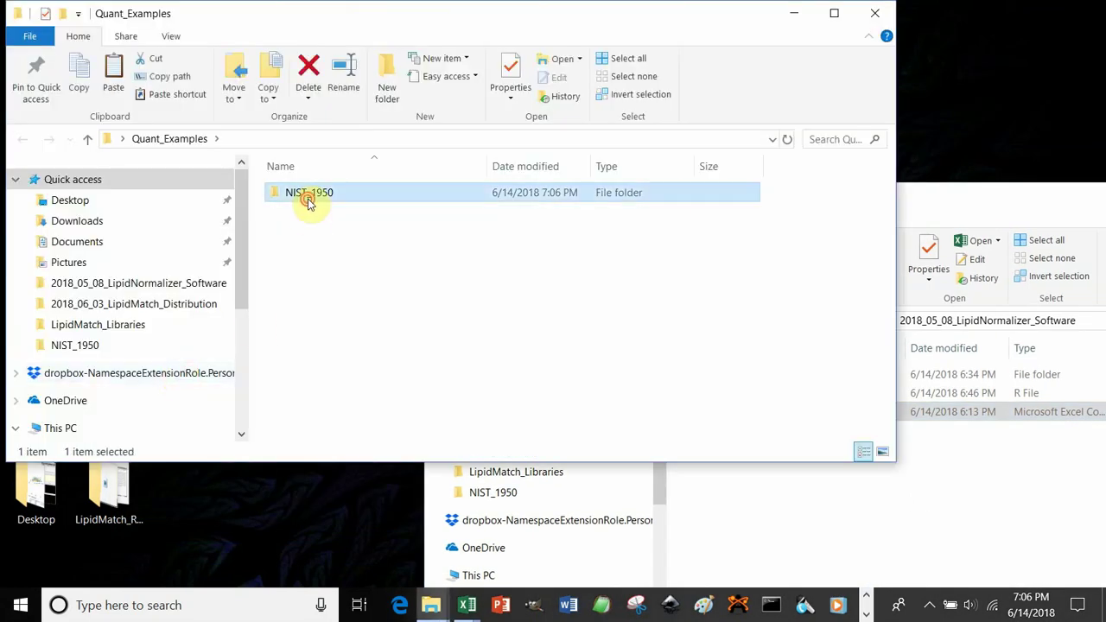
double_click(310, 196)
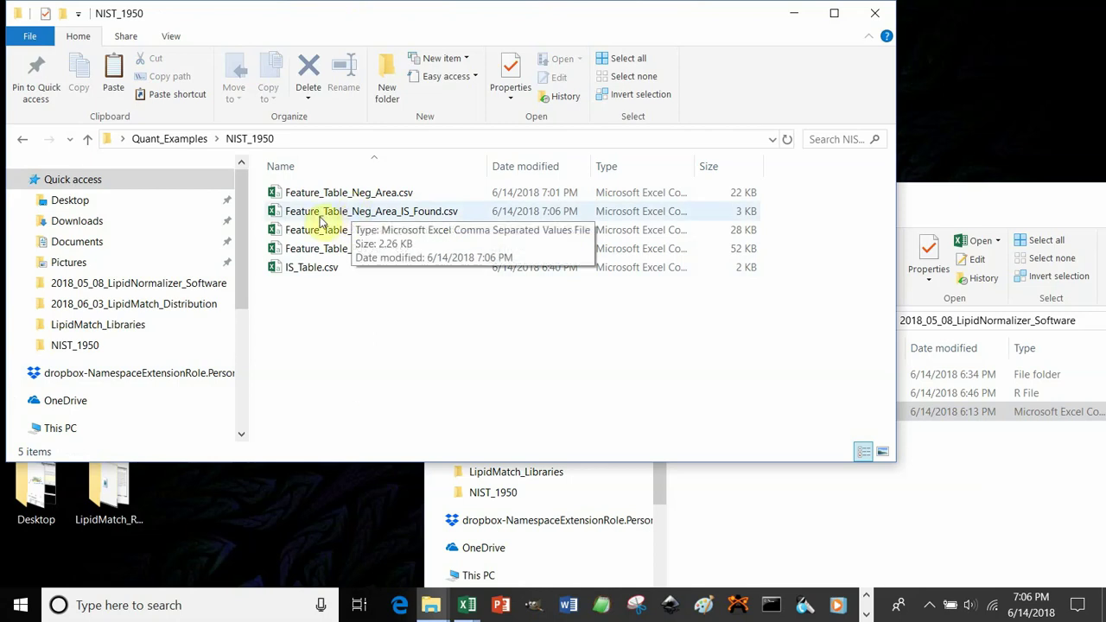
Step: Open Feature_Table_Neg_Area_IS_Found.csv, examine its class, ranked ID and matched standard columns, and return to the NIST_1950 folder
double_click(391, 222)
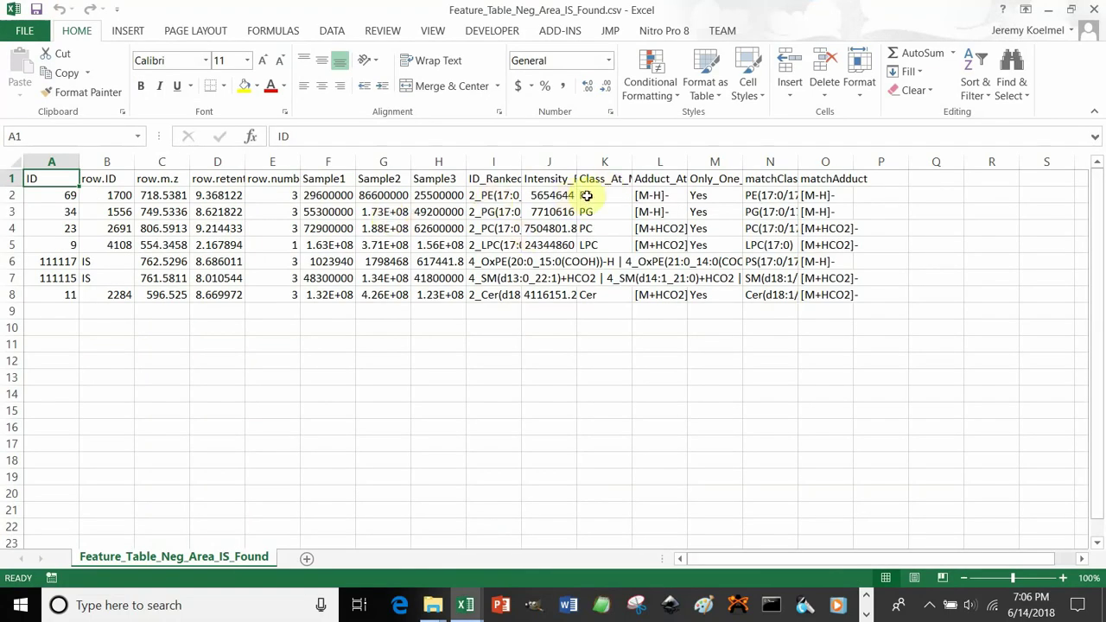
left_click_drag(590, 194, 597, 294)
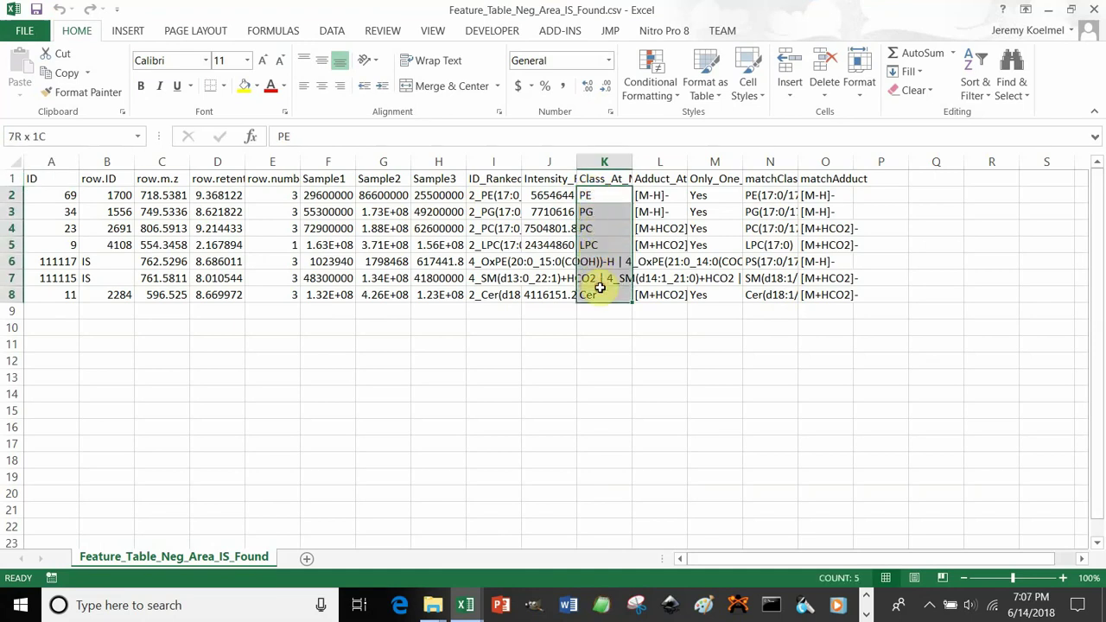
left_click(486, 259)
left_click_drag(493, 284, 494, 283)
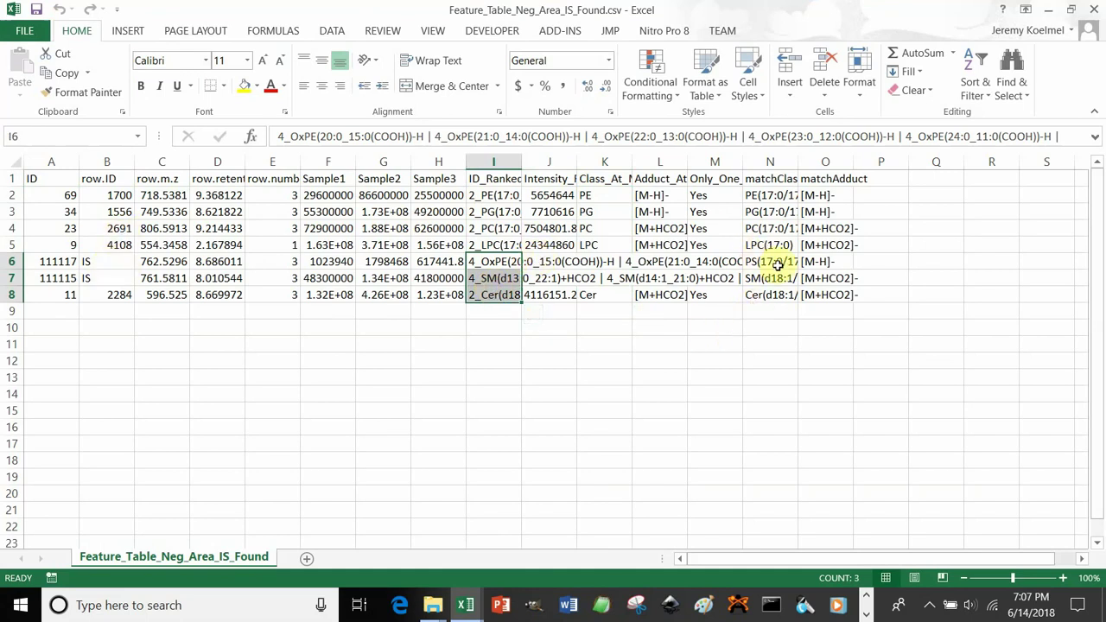
left_click_drag(772, 261, 772, 289)
left_click(774, 293)
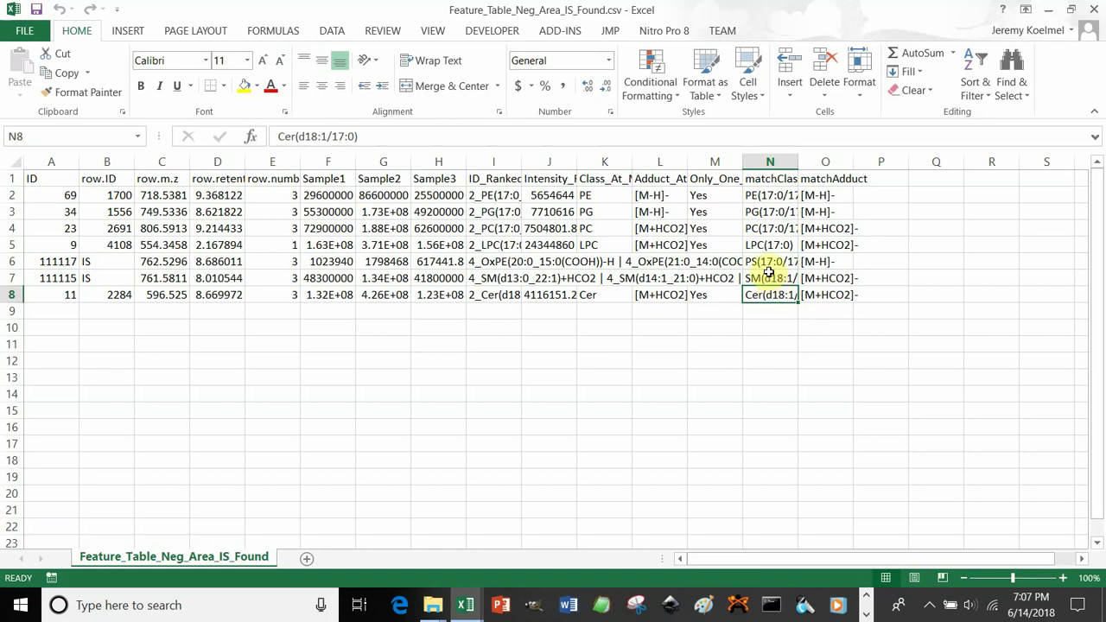
left_click(769, 278)
left_click(769, 245)
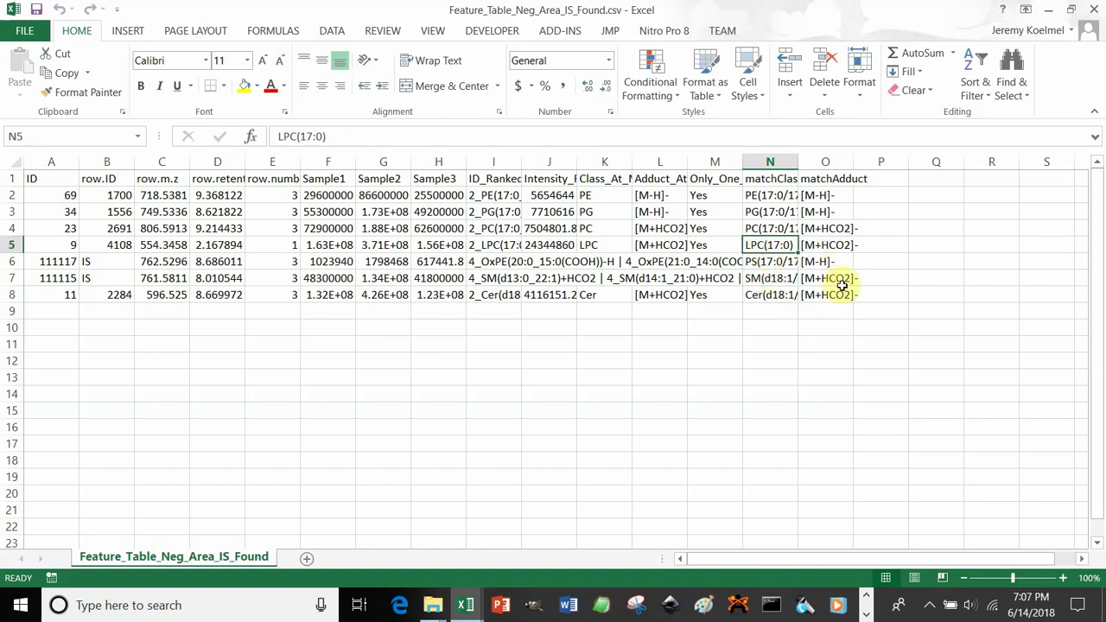
left_click(1091, 11)
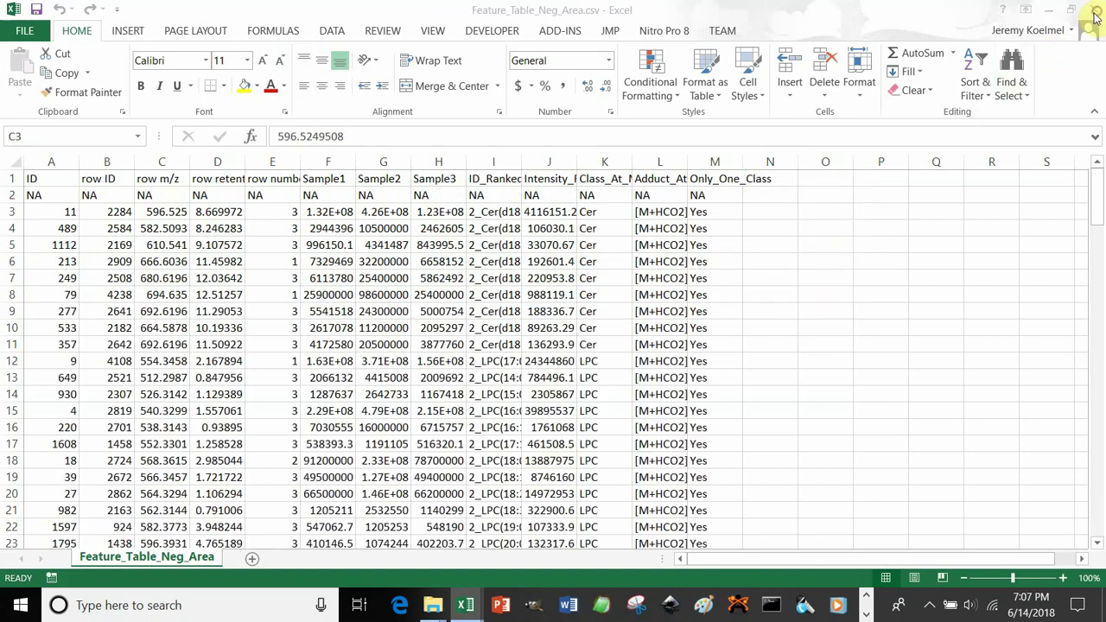
left_click(1050, 12)
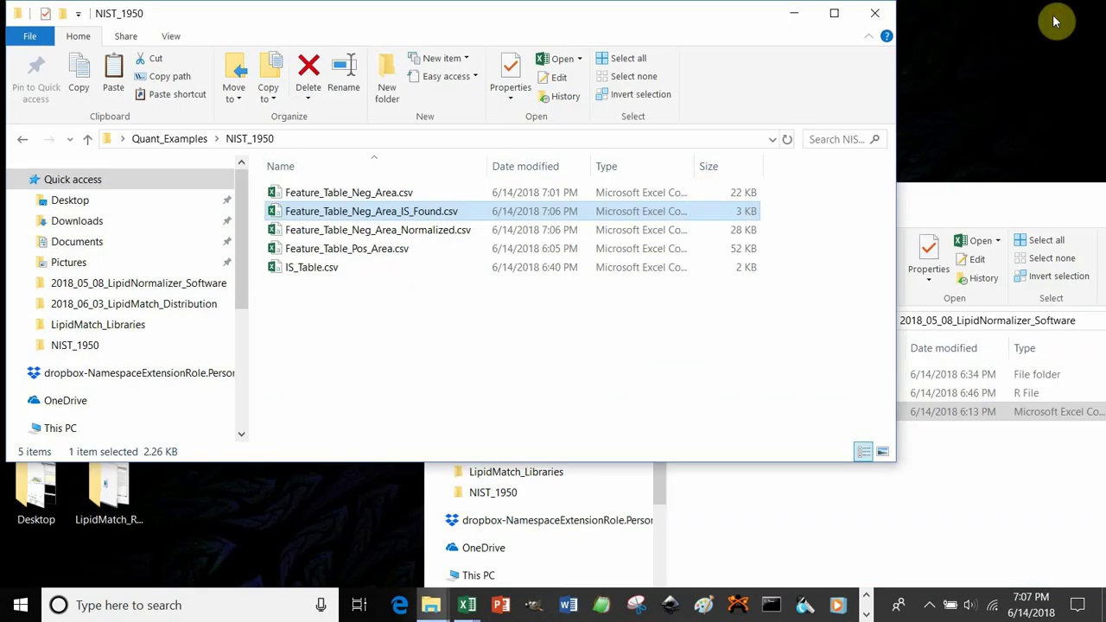
Step: Open Feature_Table_Neg_Area_Normalized.csv and examine its normalized sample values and the Only_One_Class and isQuantified columns
double_click(377, 233)
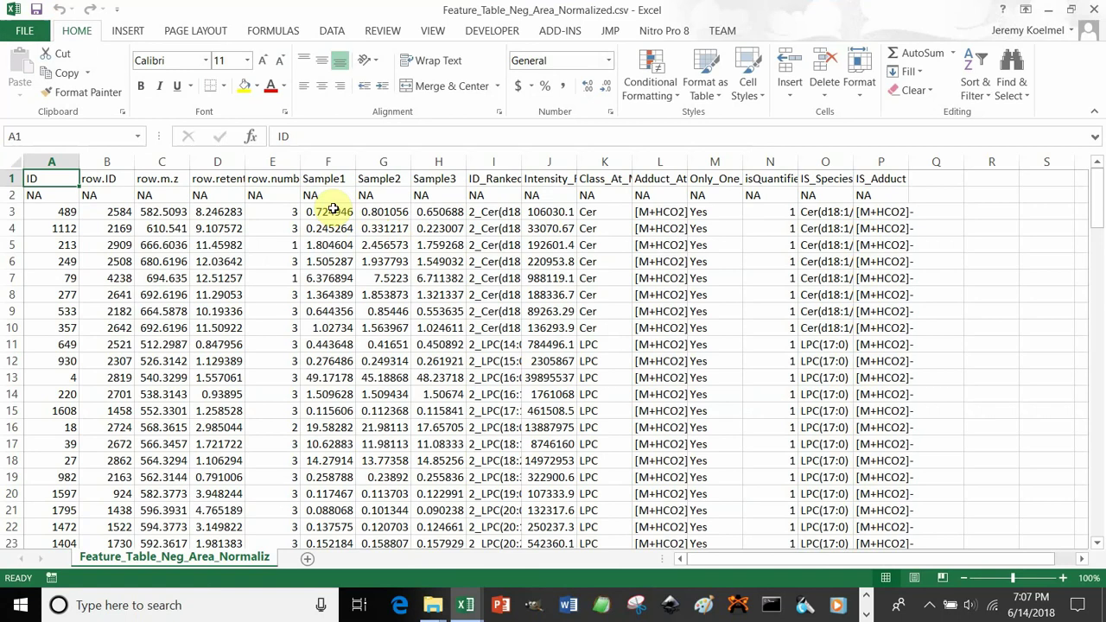
left_click_drag(328, 212, 452, 213)
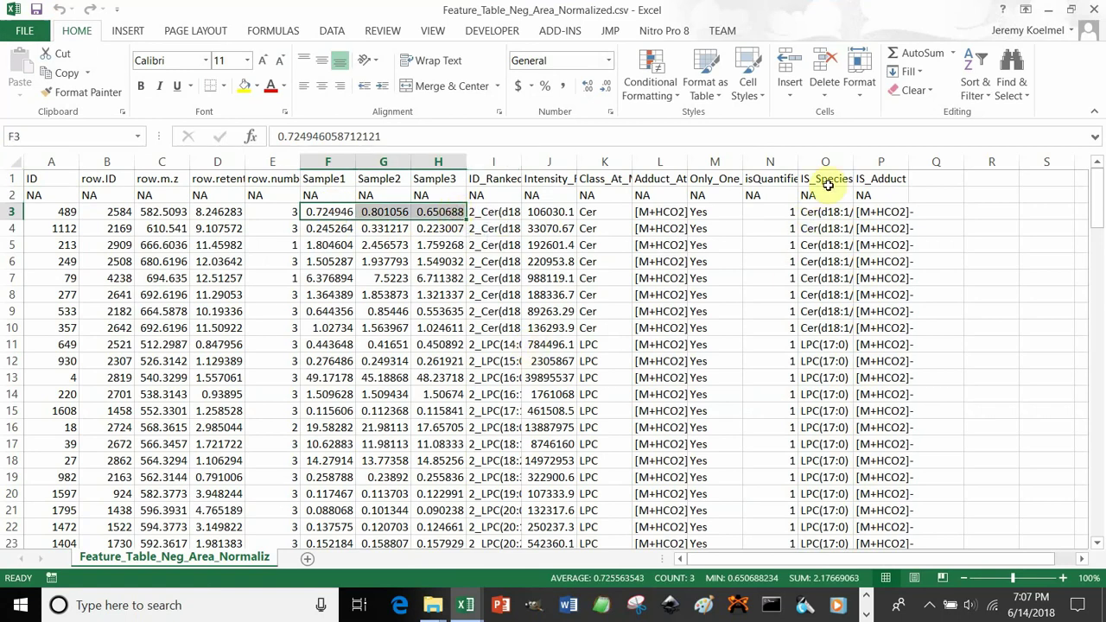
left_click(384, 211)
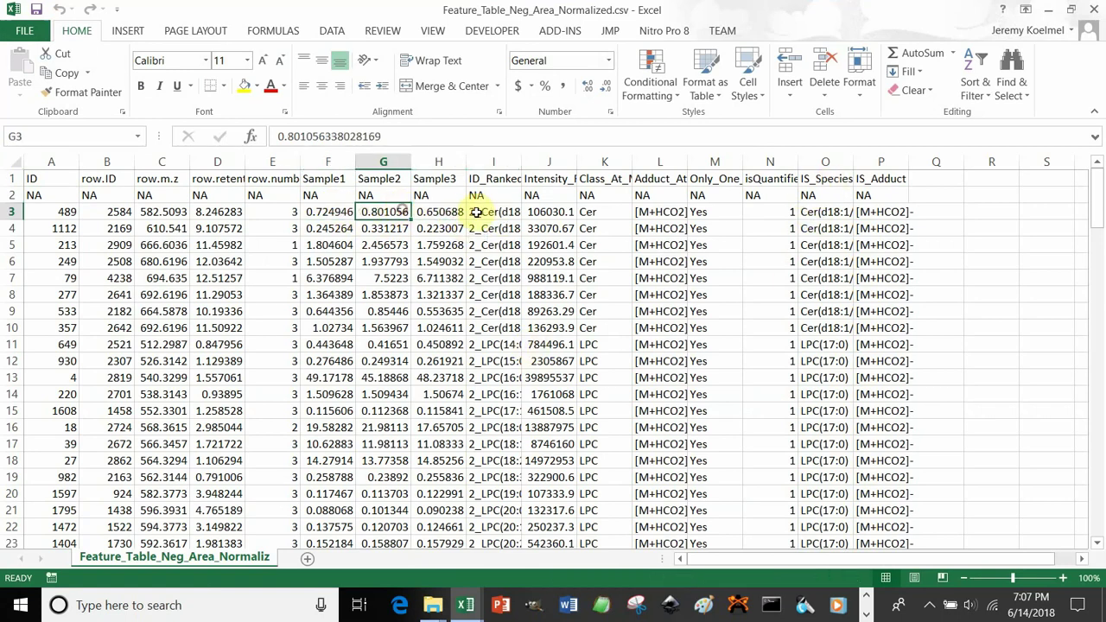
left_click(705, 212)
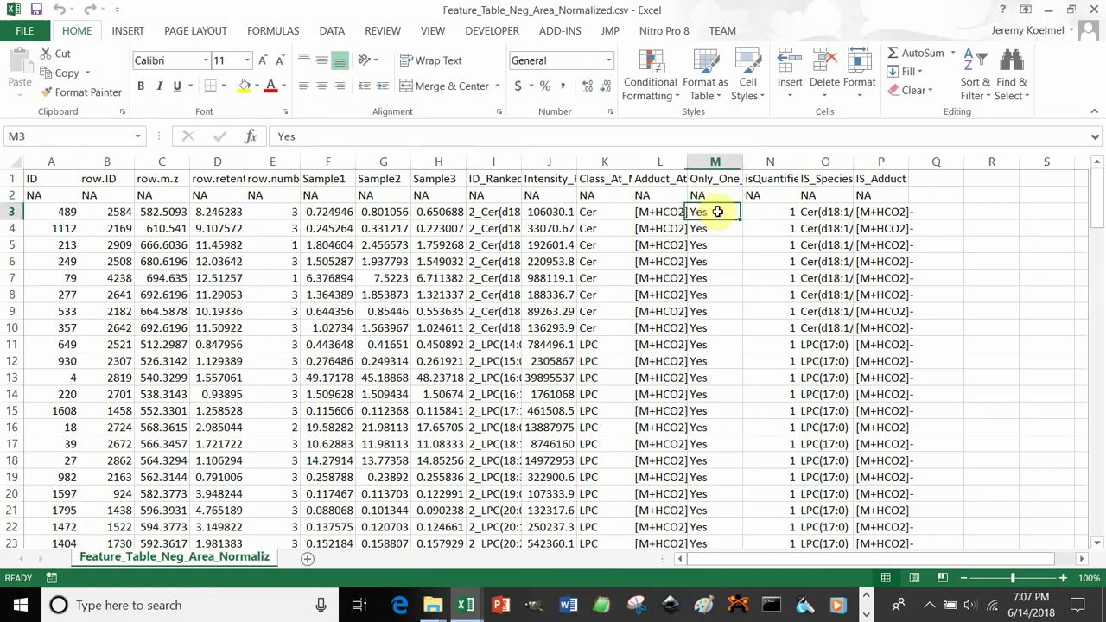
left_click(763, 212)
left_click(769, 178)
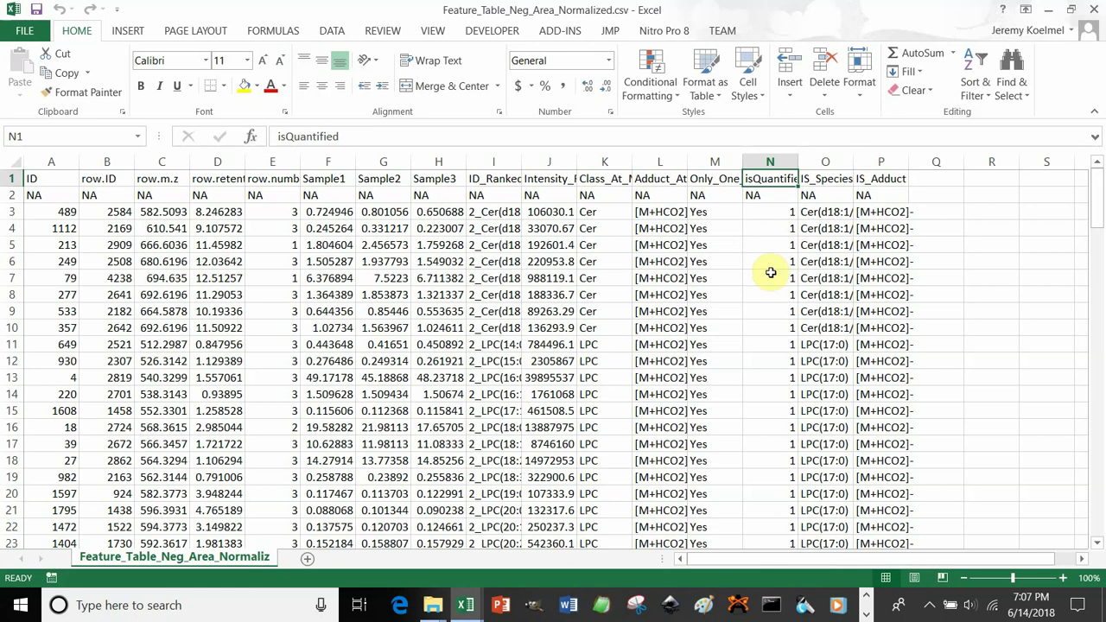
scroll(771, 272, "down", 18)
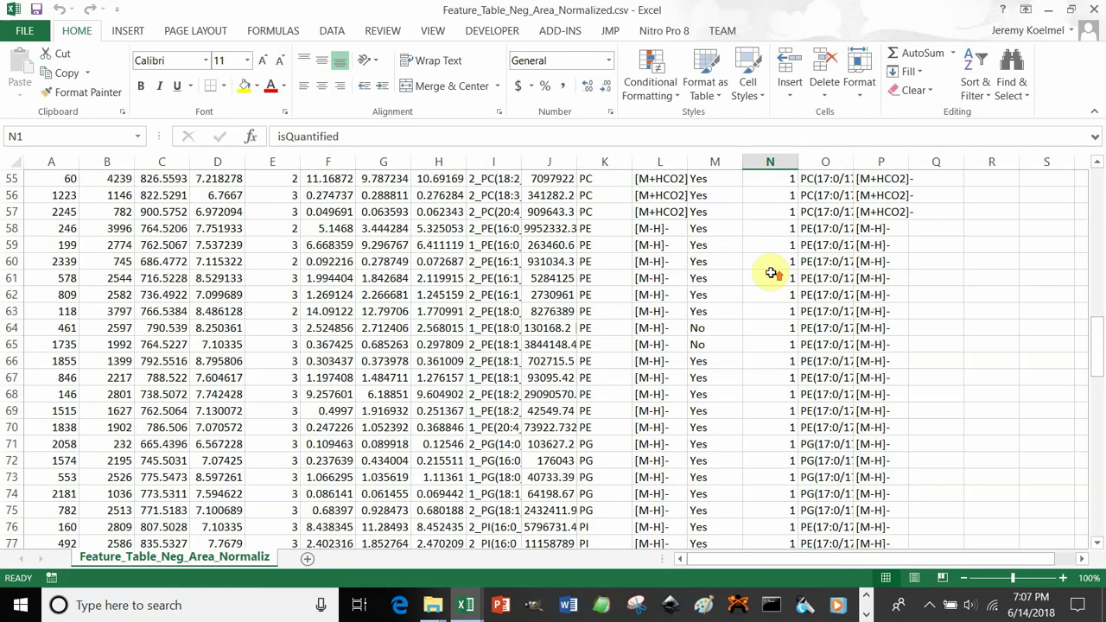
scroll(770, 272, "up", 6)
scroll(771, 272, "up", 12)
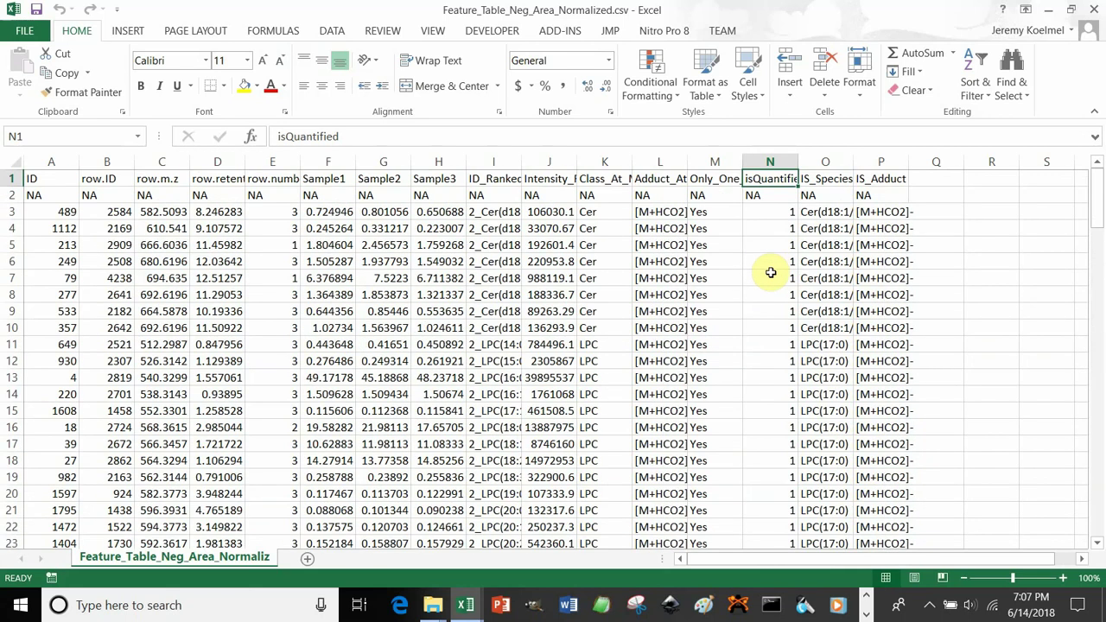
Step: Compare the first ceramide feature's ranked ID, class and adduct with the internal standard species assigned to it
left_click(493, 212)
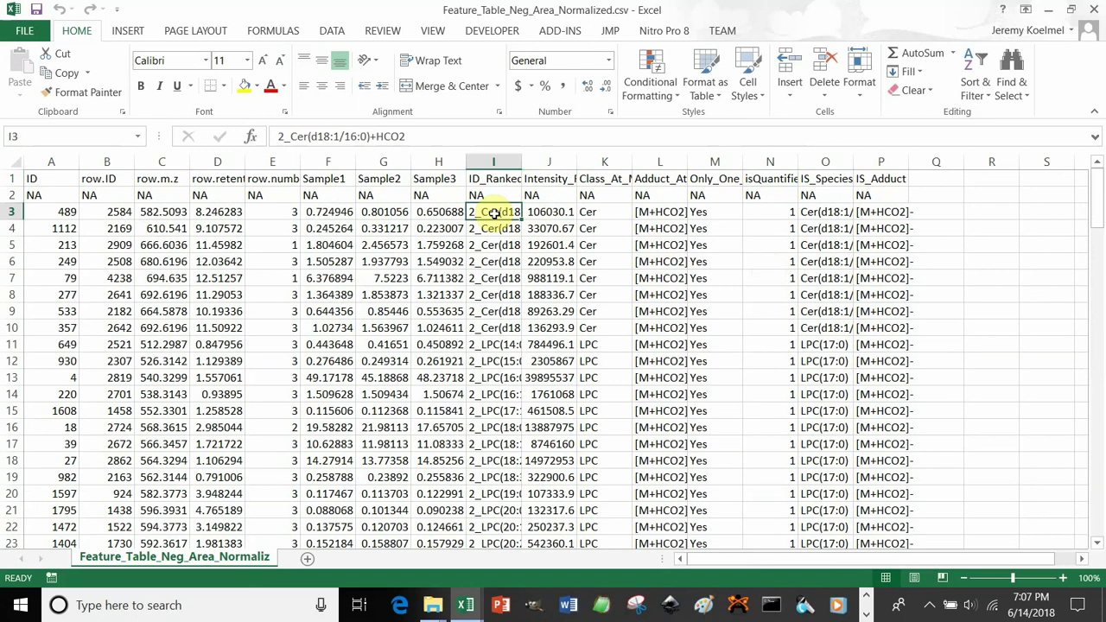
left_click(604, 212)
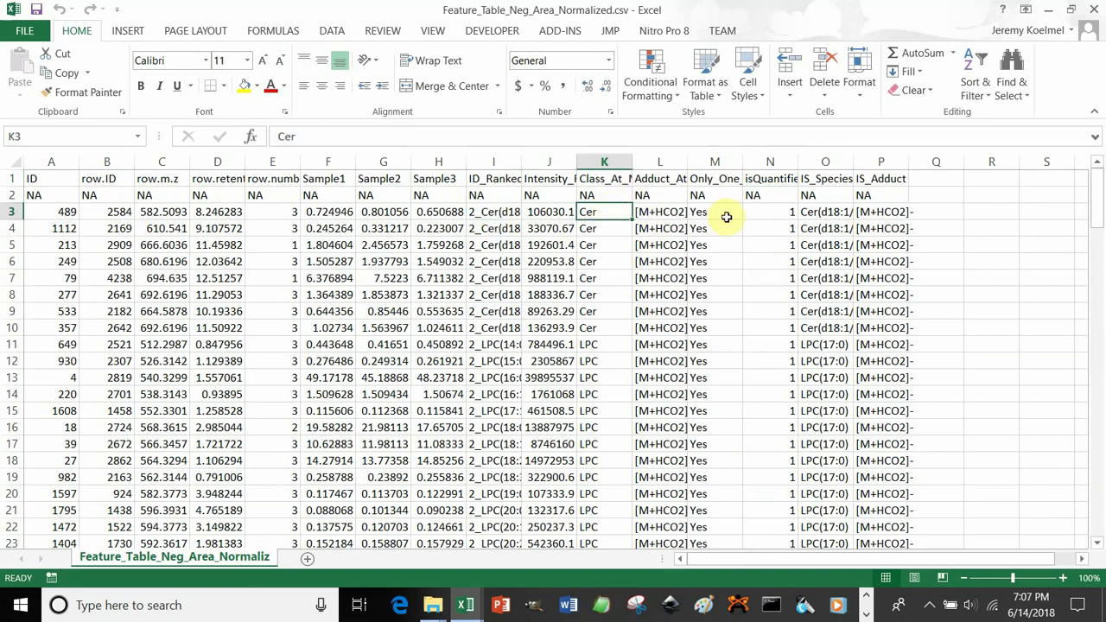
left_click(826, 211)
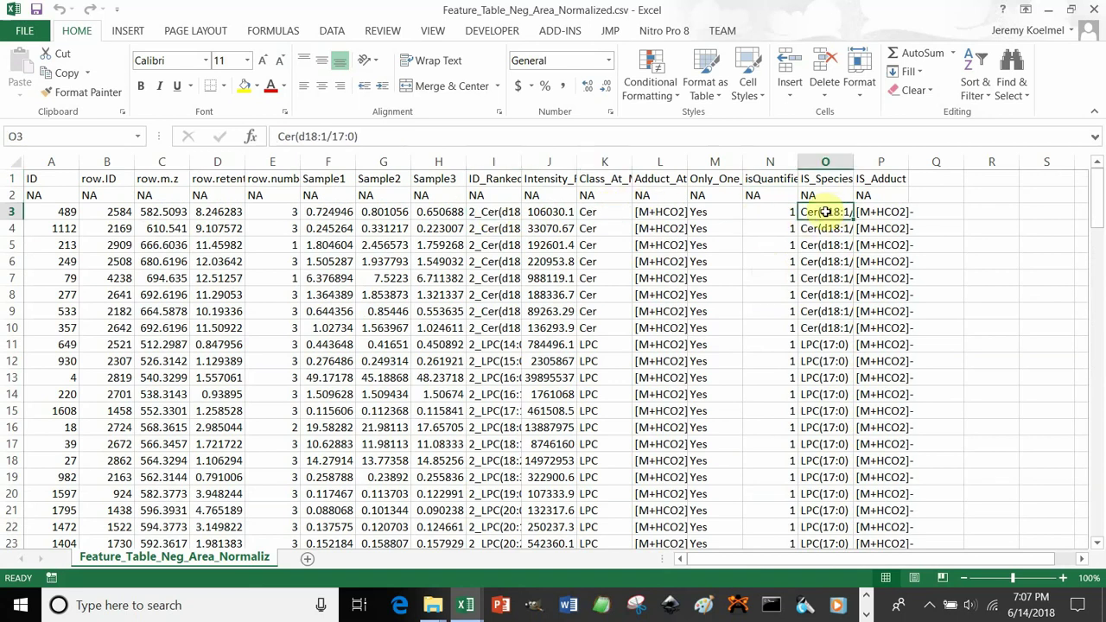
left_click(667, 212)
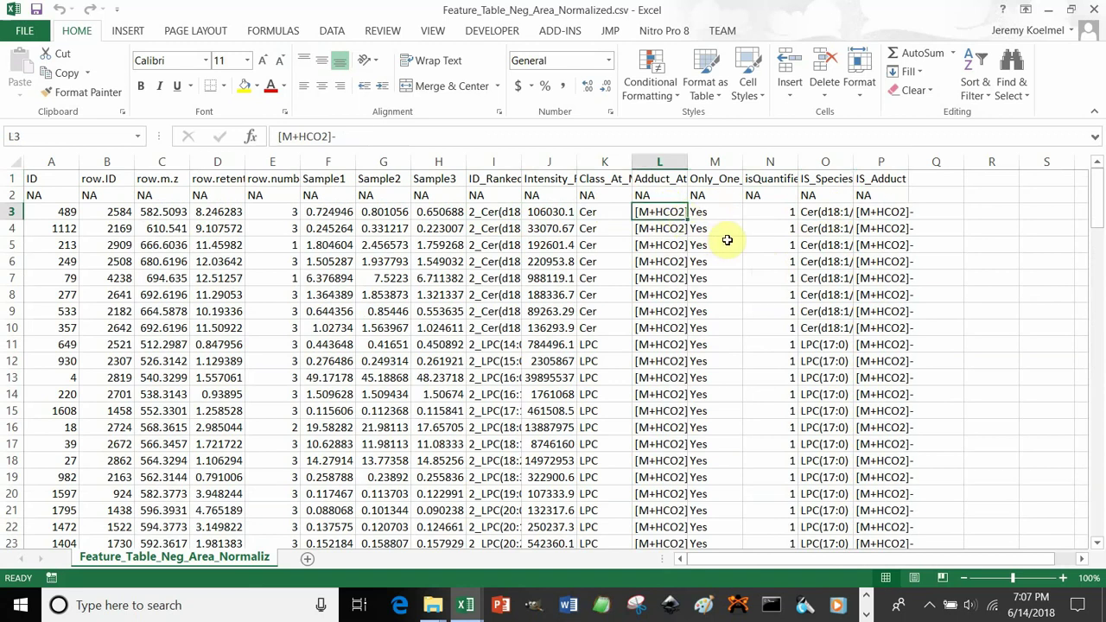
Step: Check the OxPC feature's class, adduct and isQuantified value against its assigned internal standard species and adduct
scroll(727, 240, "down", 5)
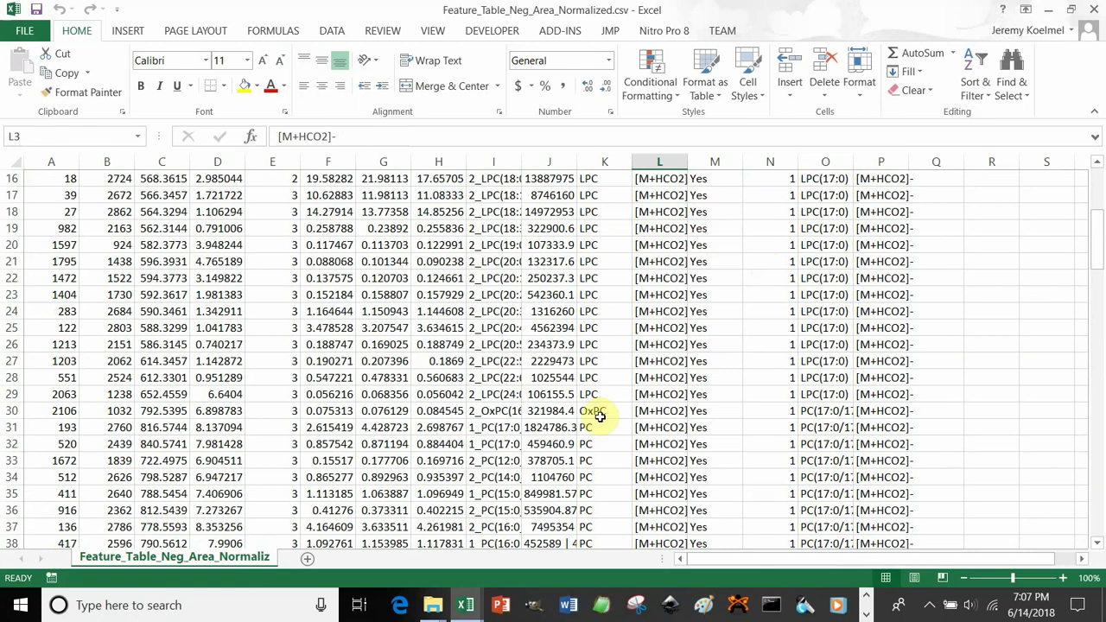
left_click(598, 413)
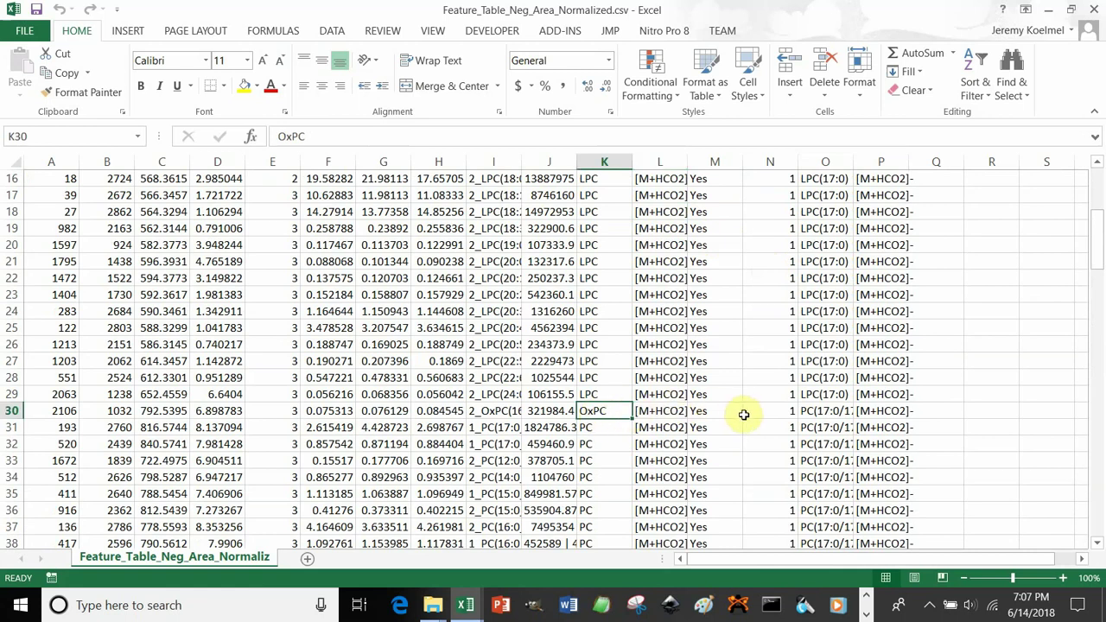
left_click(816, 413)
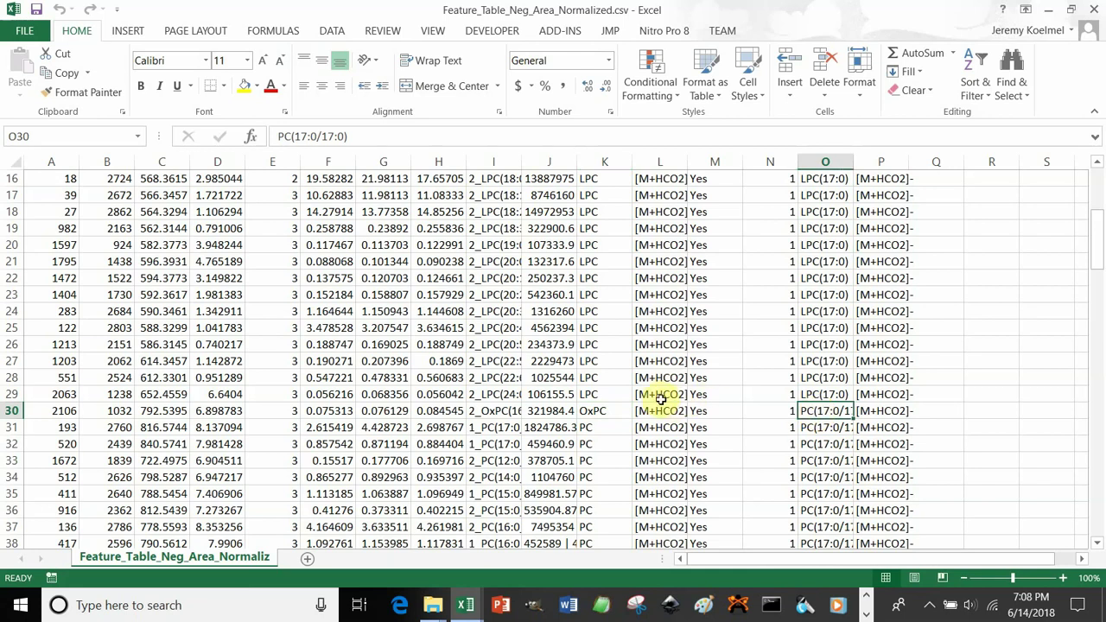
left_click(756, 410)
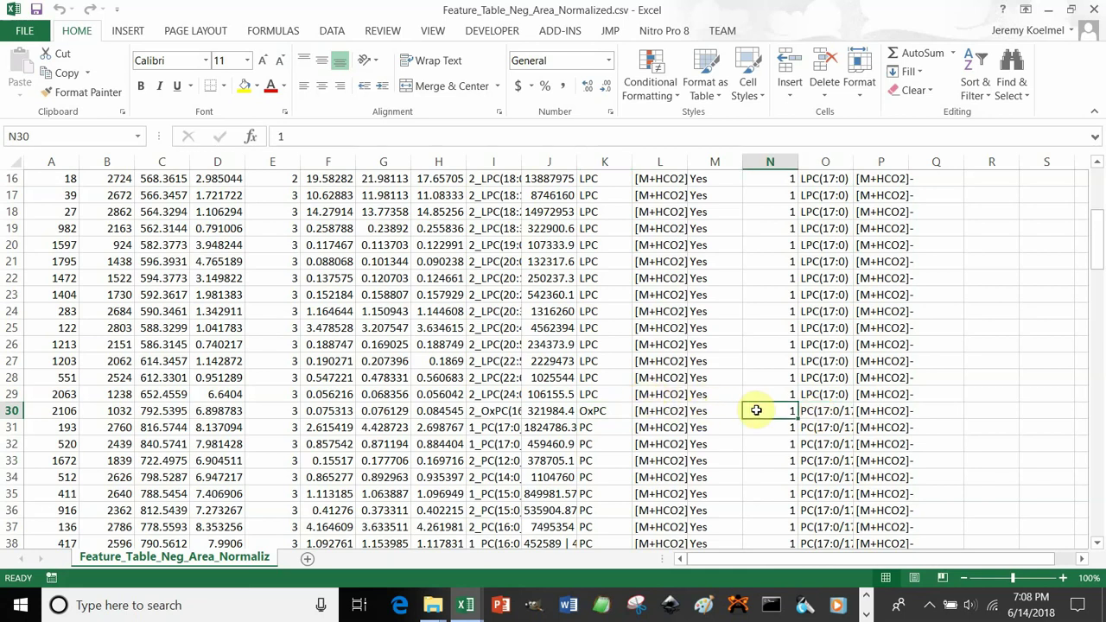
left_click(664, 408)
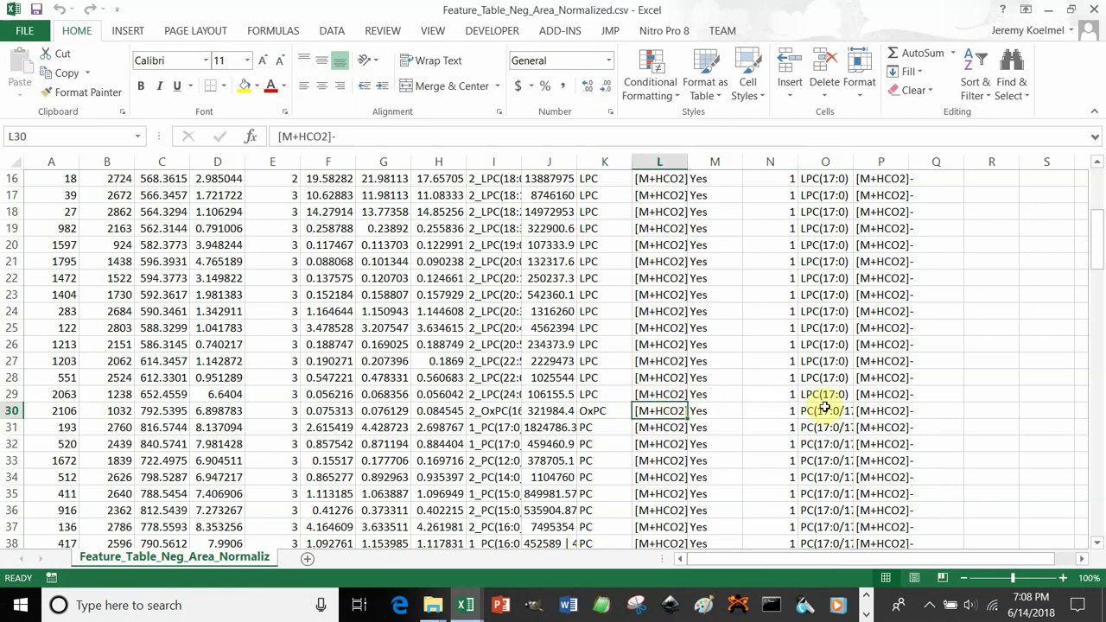
key("ctrl+Right")
Step: Look through the remaining lipid classes down to the table's last row, comparing their adducts with the assigned internal standards
scroll(662, 403, "down", 6)
scroll(664, 403, "down", 20)
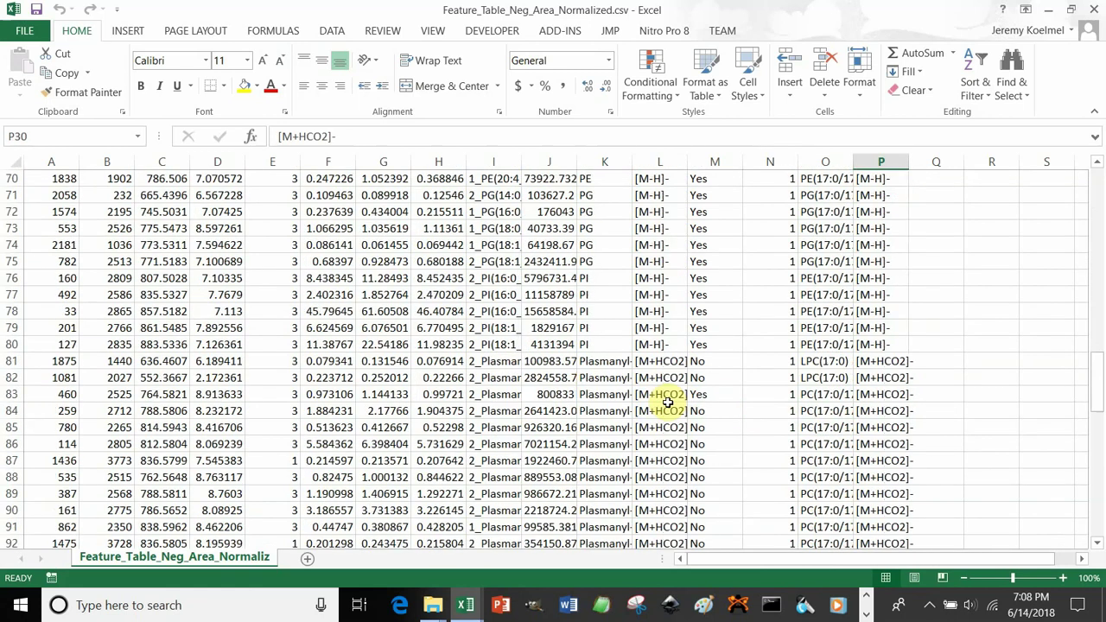
scroll(667, 402, "down", 6)
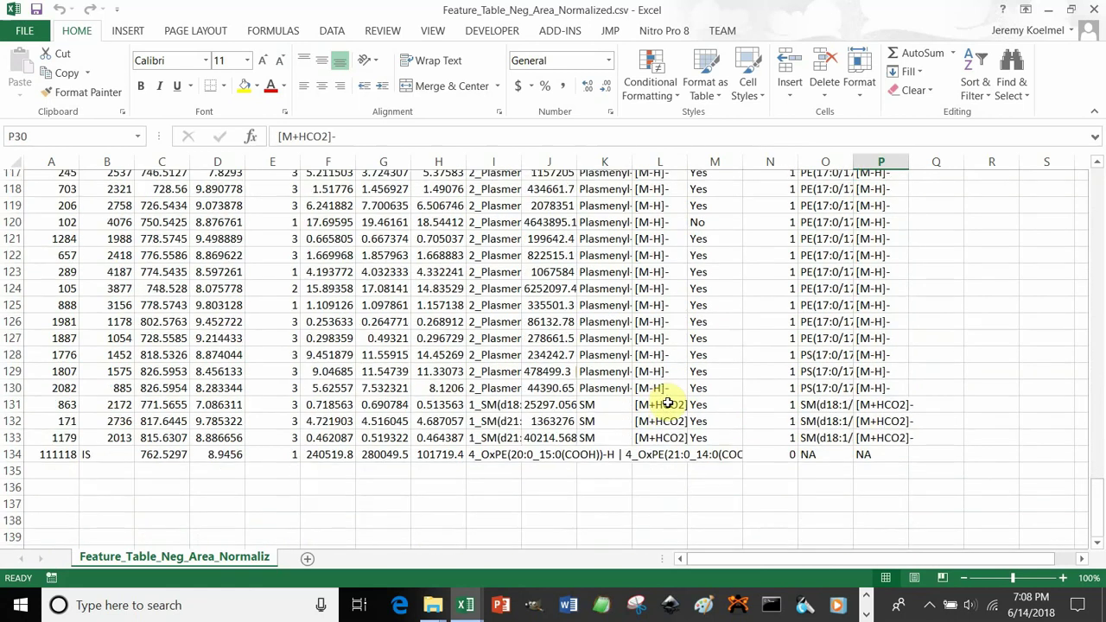
scroll(667, 402, "up", 19)
scroll(667, 402, "up", 19)
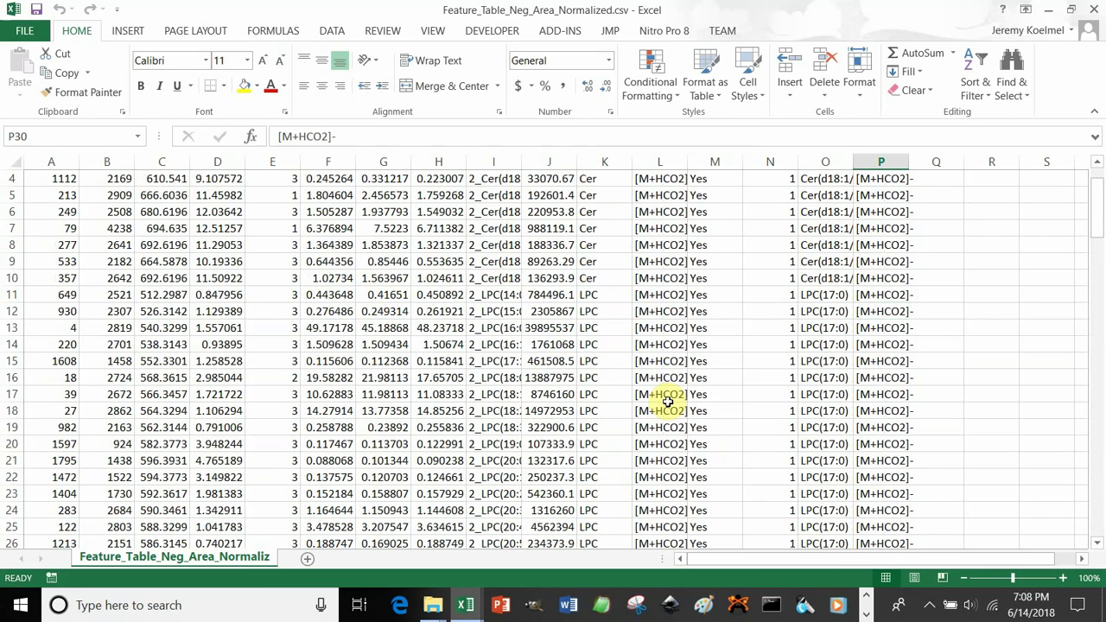
scroll(667, 402, "up", 1)
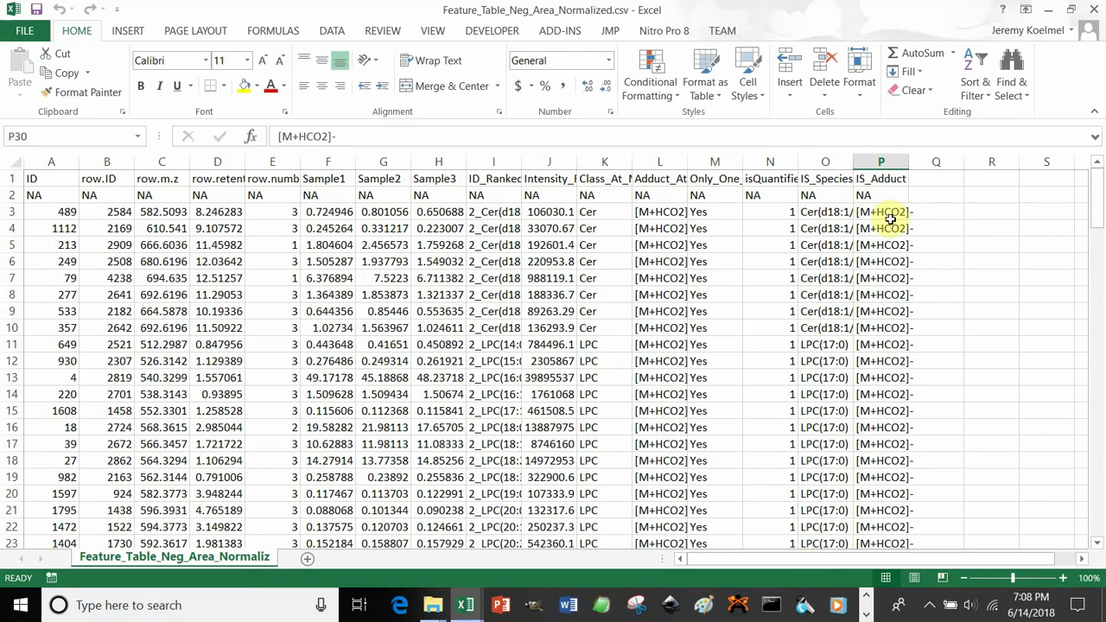
scroll(607, 277, "down", 18)
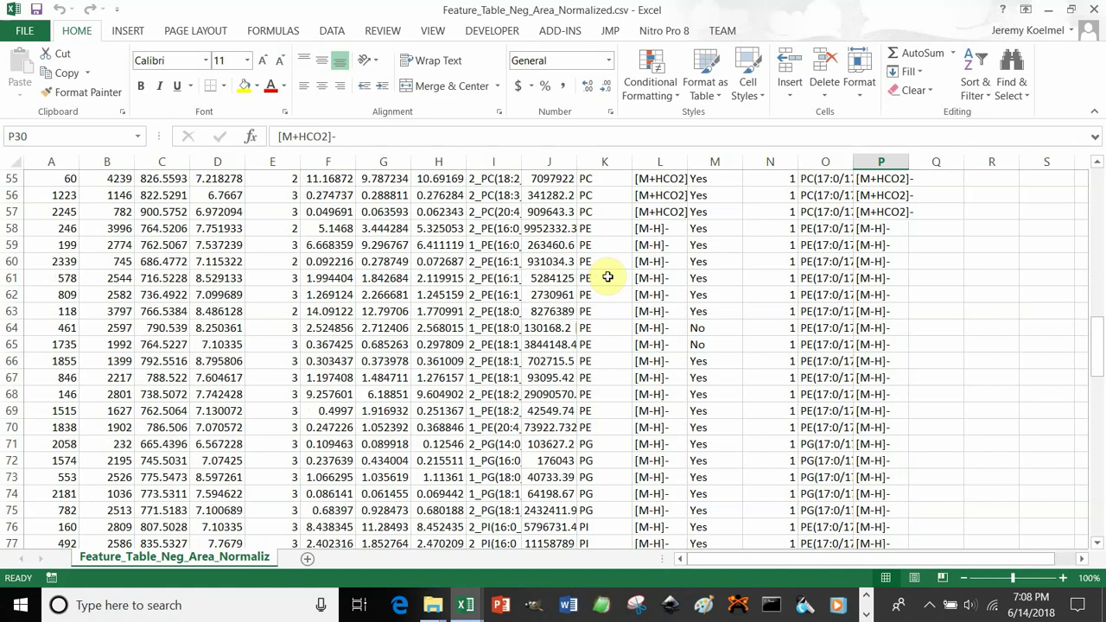
scroll(607, 276, "up", 18)
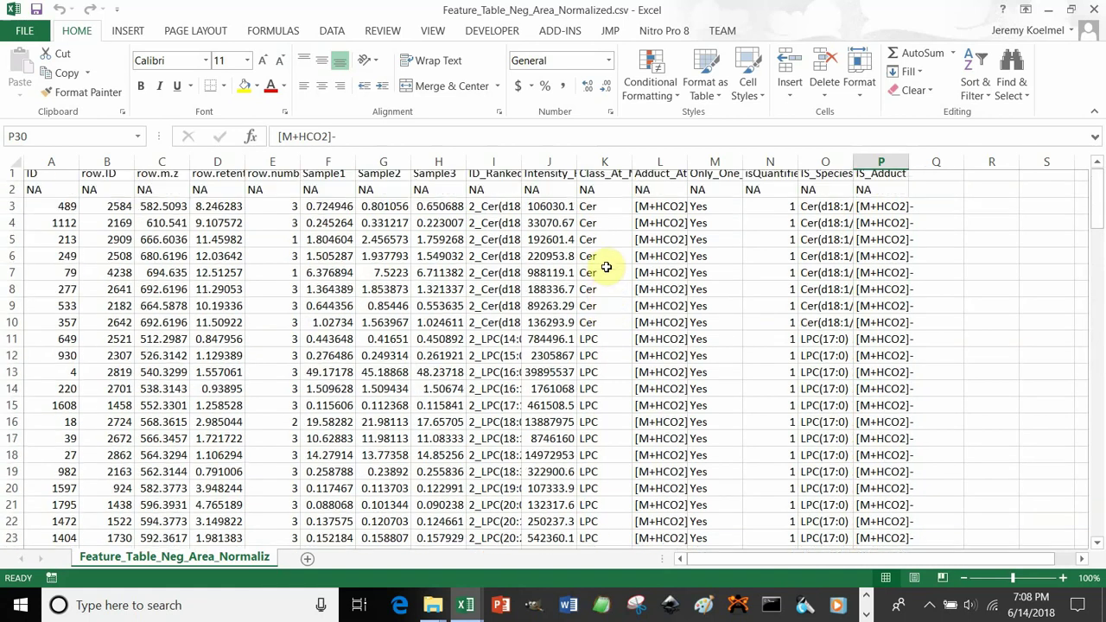
Step: Examine the IS_Species column for the internal standards assigned to the Cer and LPC features
left_click(833, 180)
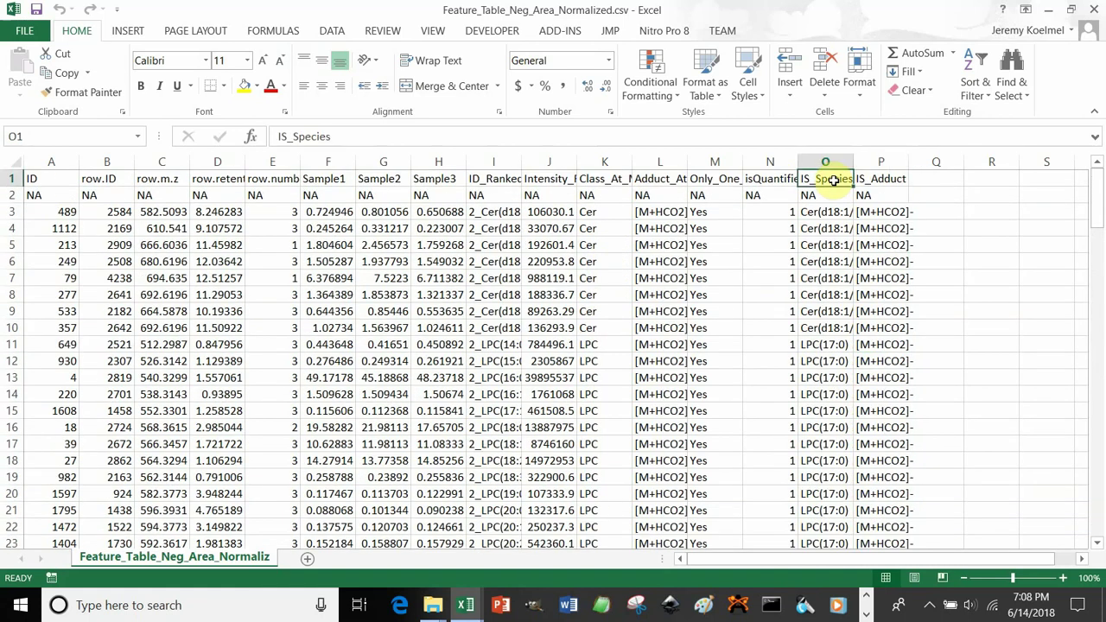
left_click_drag(833, 179, 827, 210)
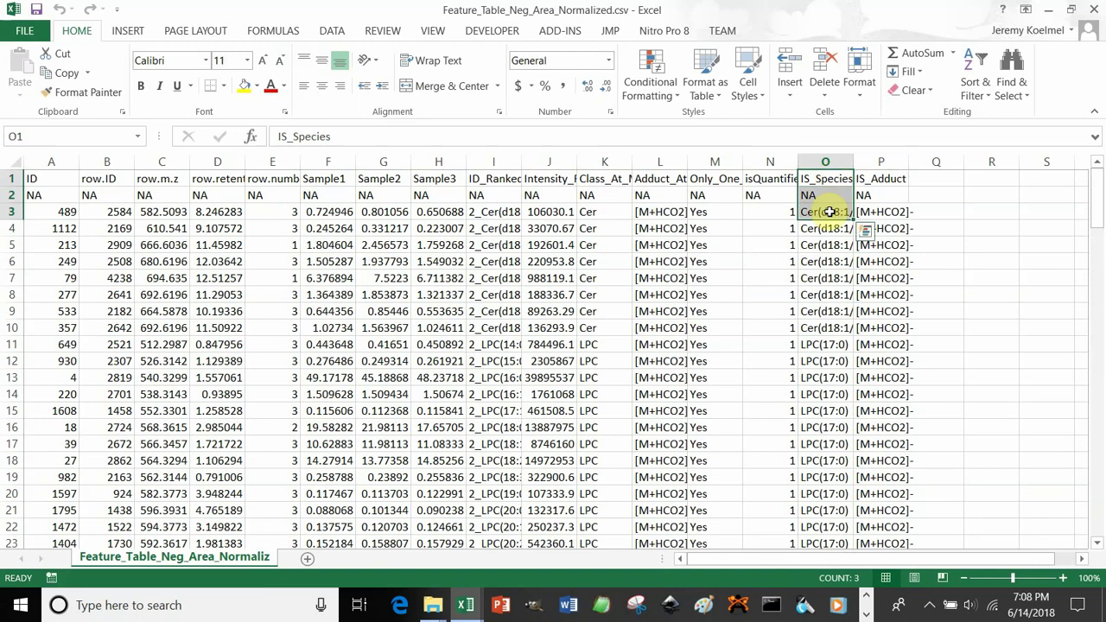
left_click(827, 212)
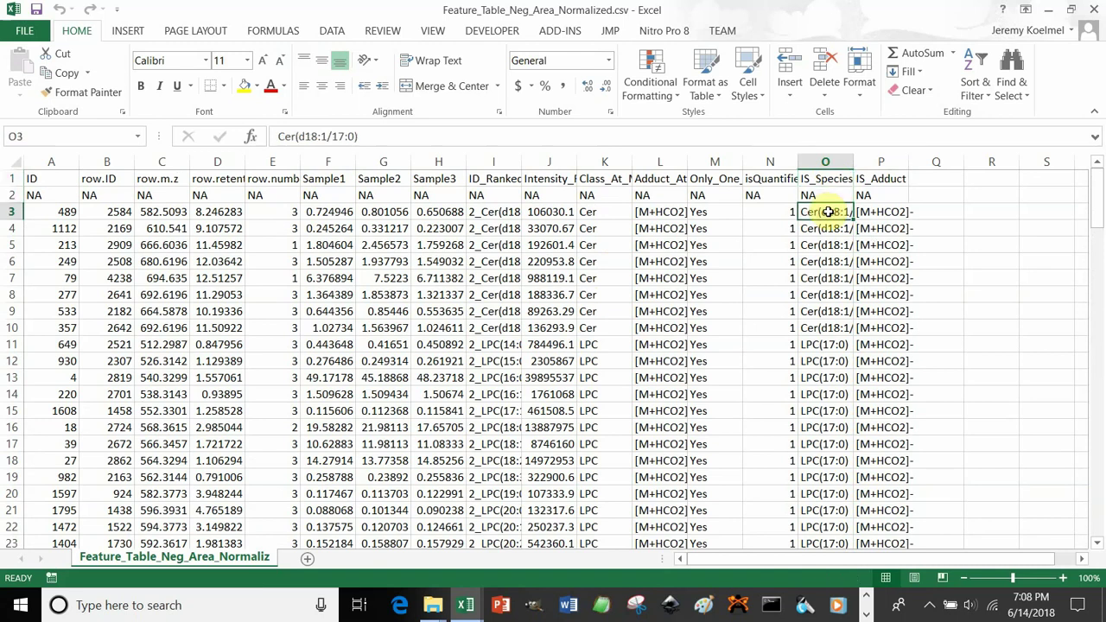
scroll(825, 285, "down", 6)
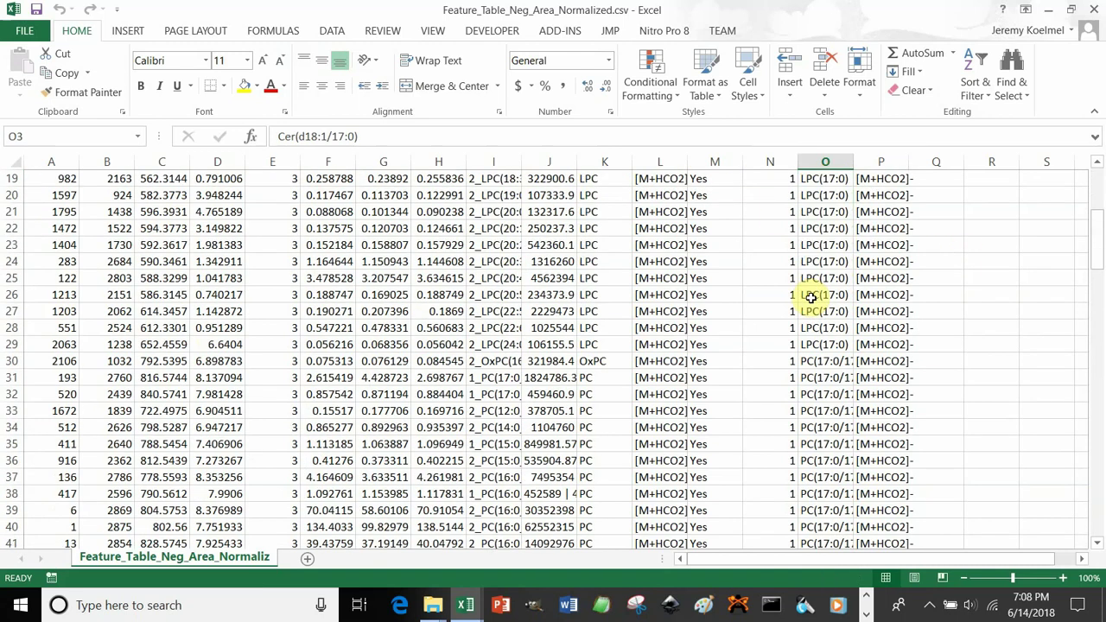
left_click(816, 278)
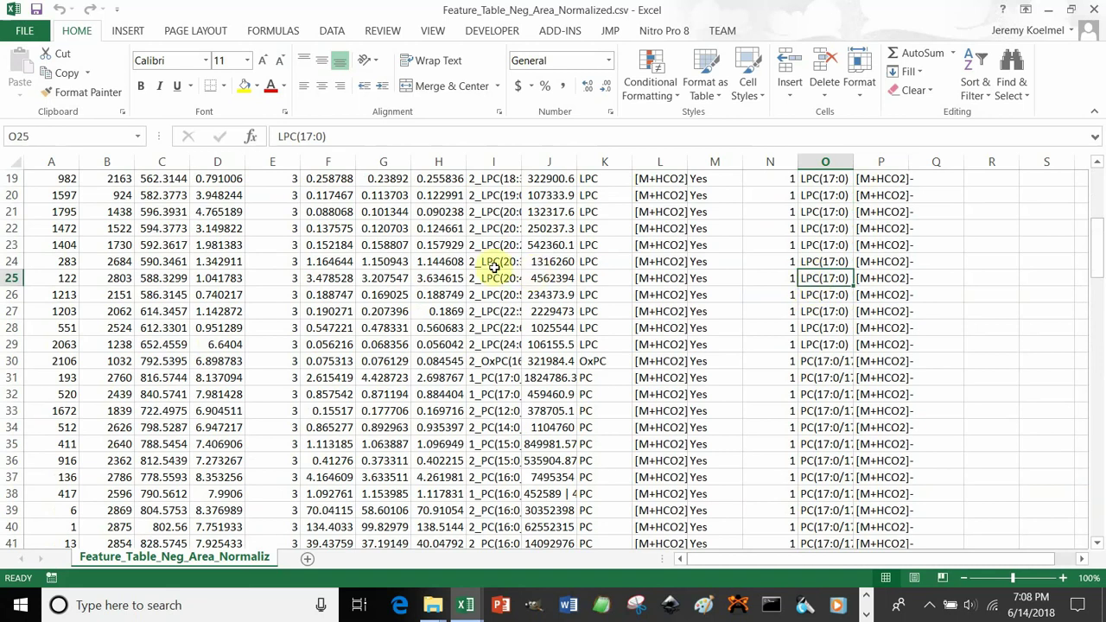
scroll(885, 276, "up", 6)
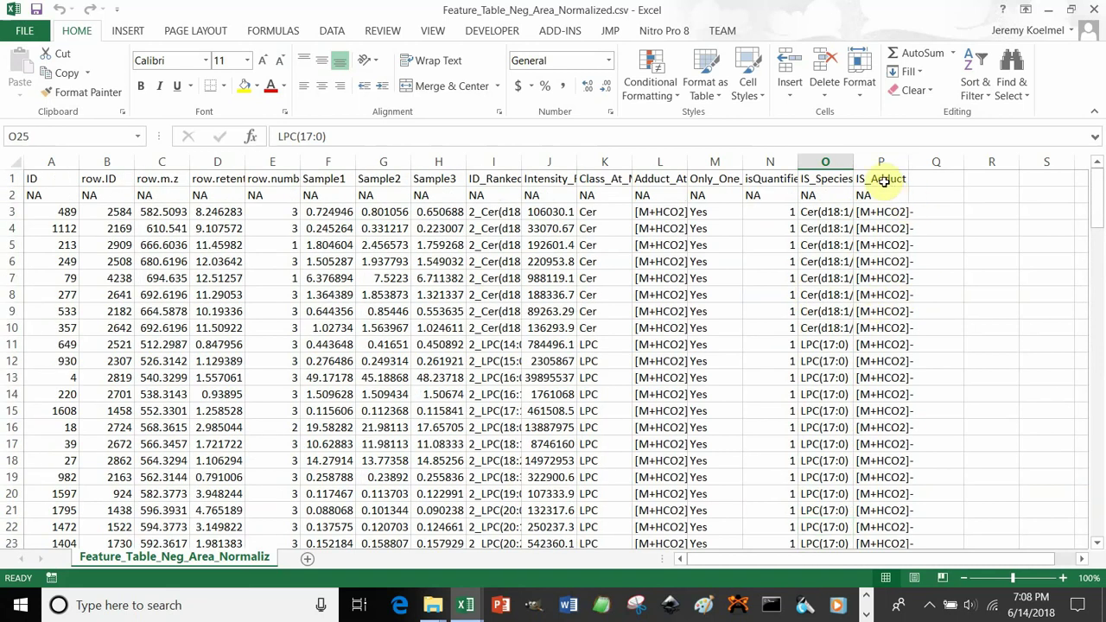
Step: Review the IS_Adduct column from its header to the table's last row and return to the first row
left_click(879, 178)
scroll(879, 225, "down", 7)
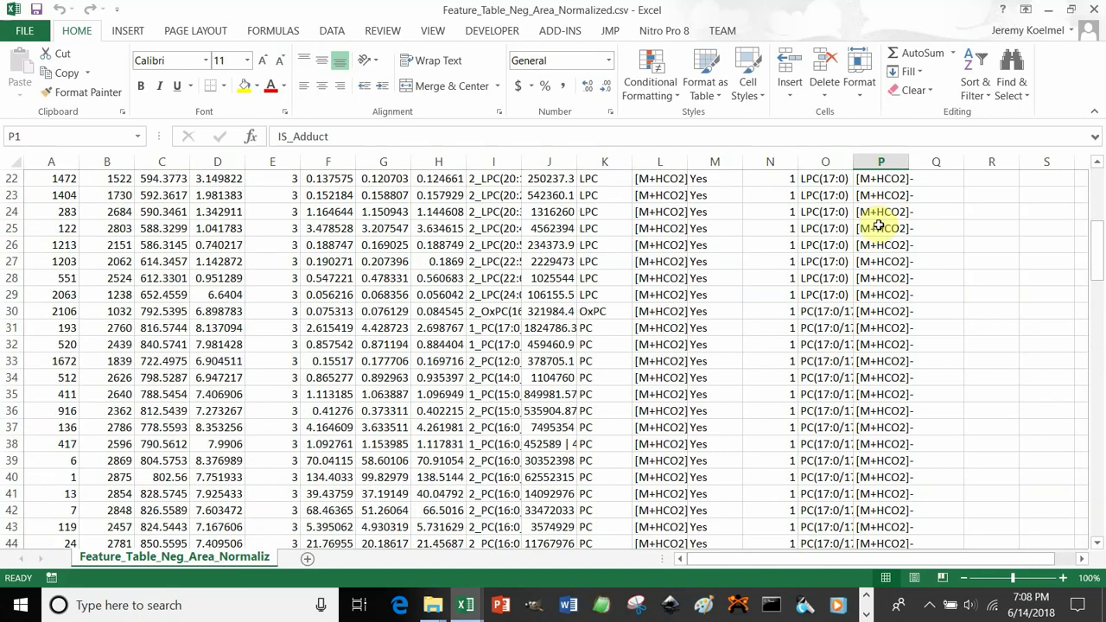
scroll(878, 226, "down", 7)
scroll(879, 231, "down", 5)
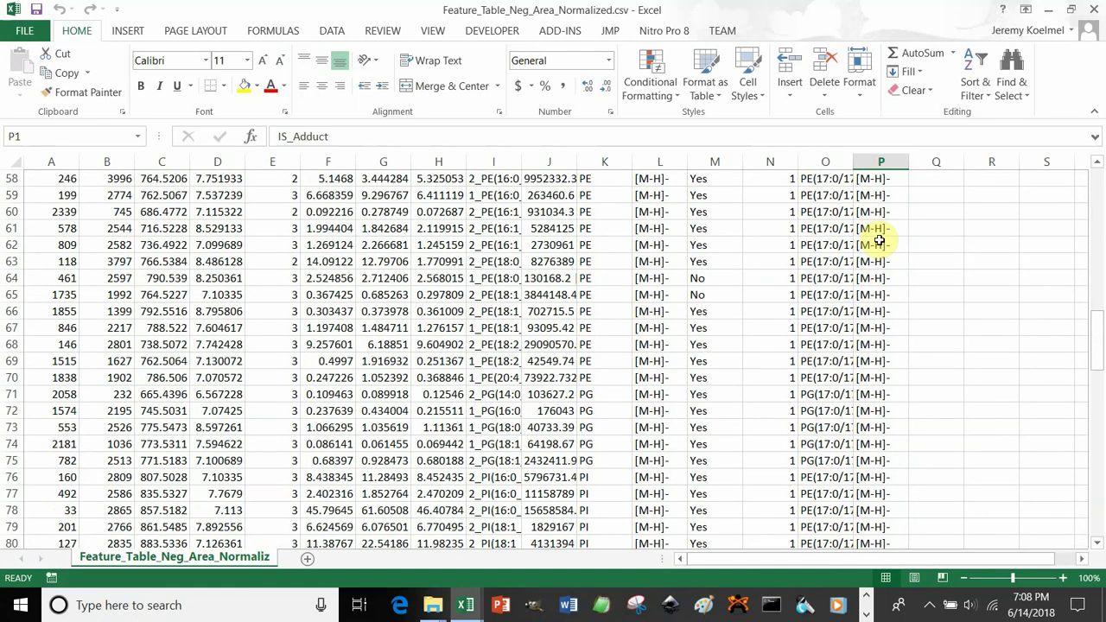
scroll(877, 238, "up", 5)
scroll(878, 241, "down", 11)
scroll(879, 241, "down", 6)
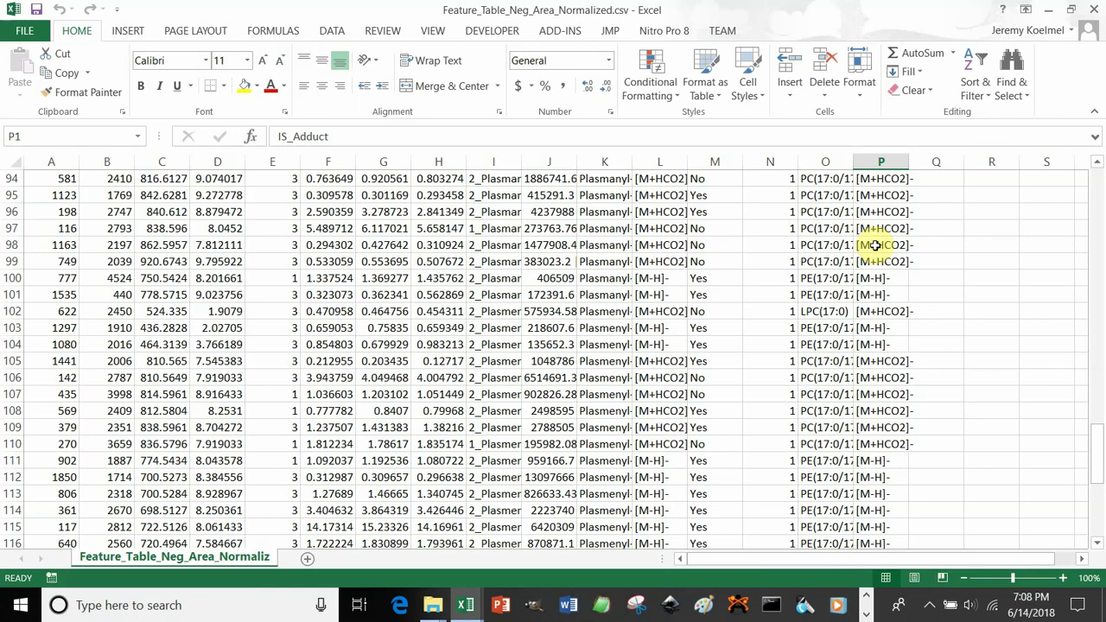
scroll(875, 245, "down", 6)
scroll(875, 245, "down", 1)
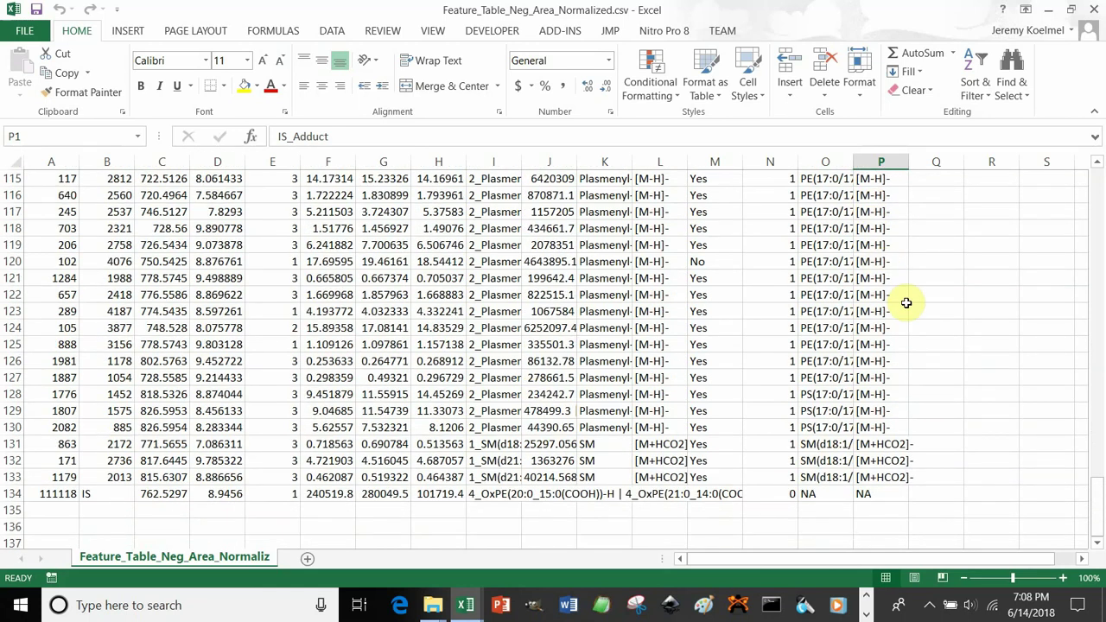
scroll(906, 302, "up", 20)
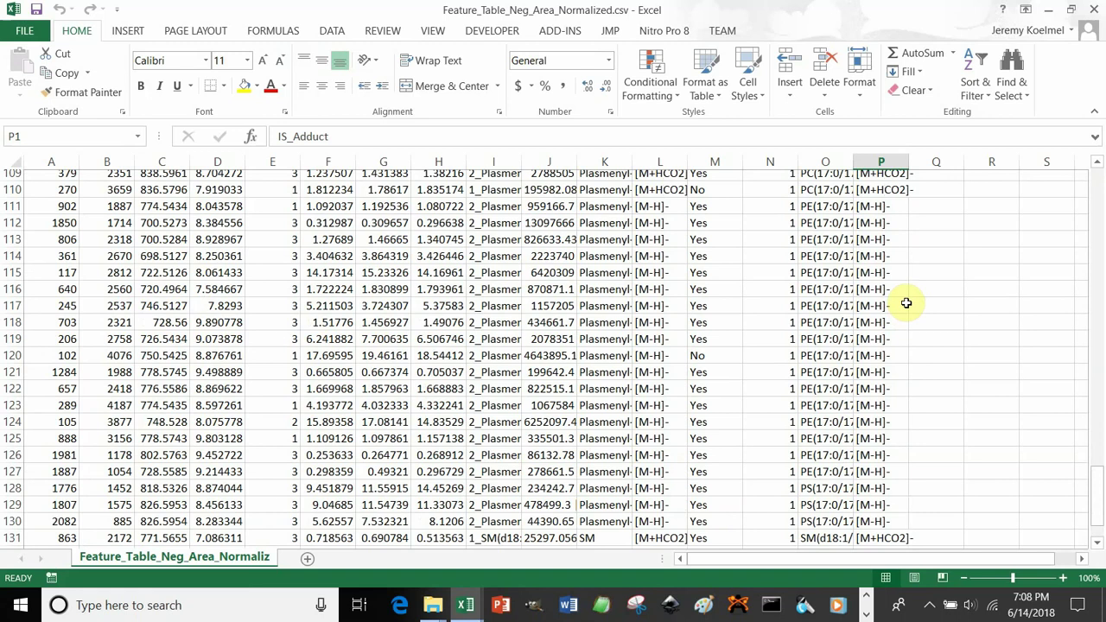
scroll(906, 303, "up", 18)
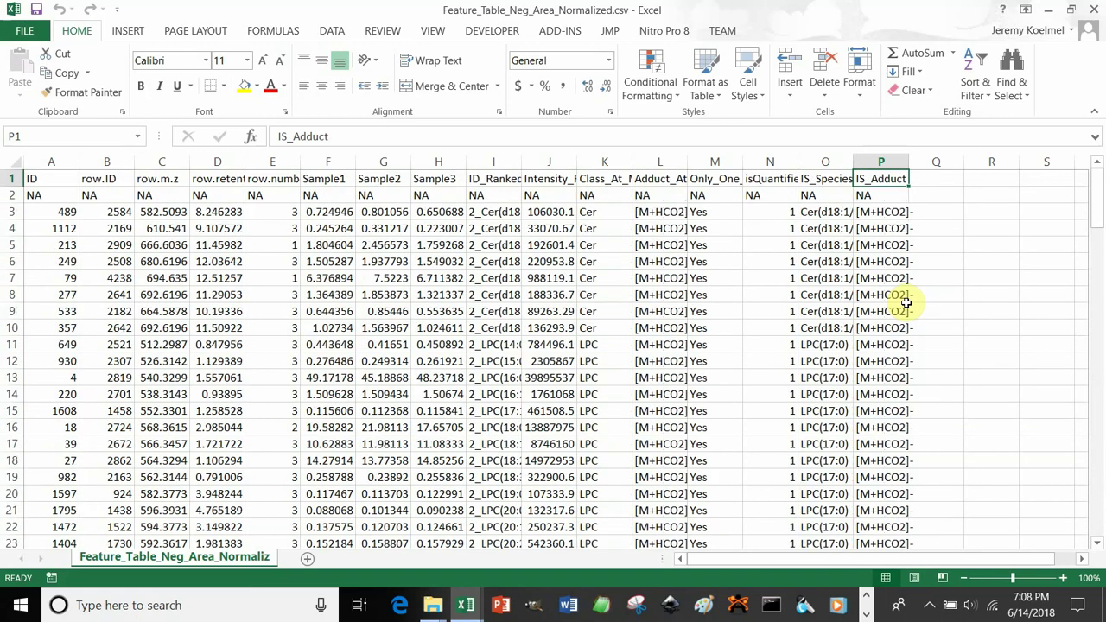
Step: Close the normalized and original negative-mode feature tables, the NIST_1950 folder and the LipidNormalizer software folder
left_click(1093, 10)
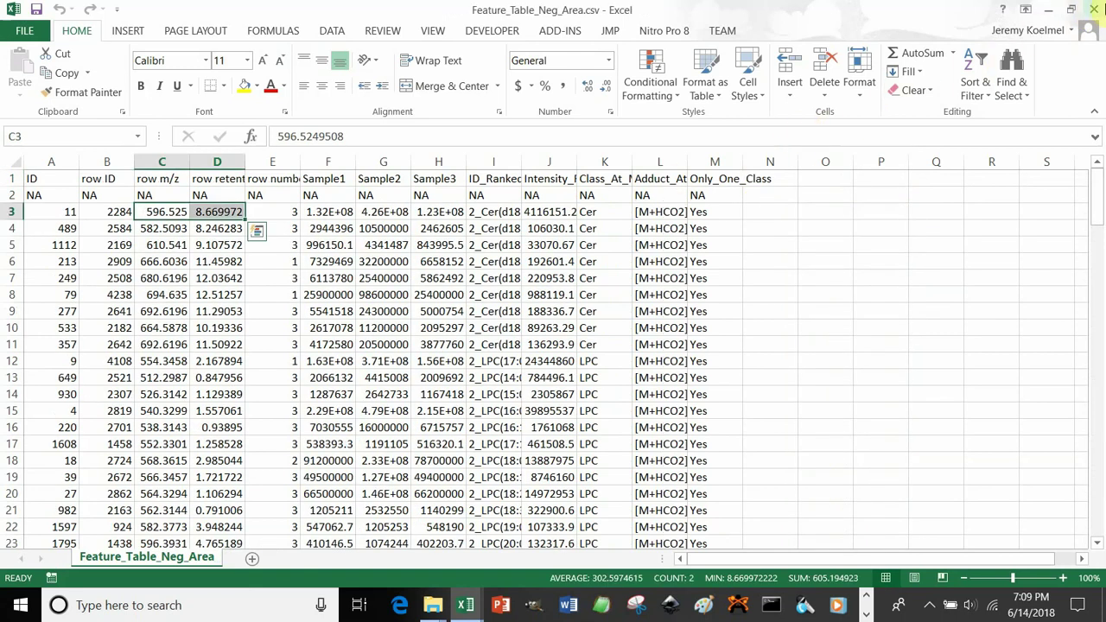
left_click(1094, 9)
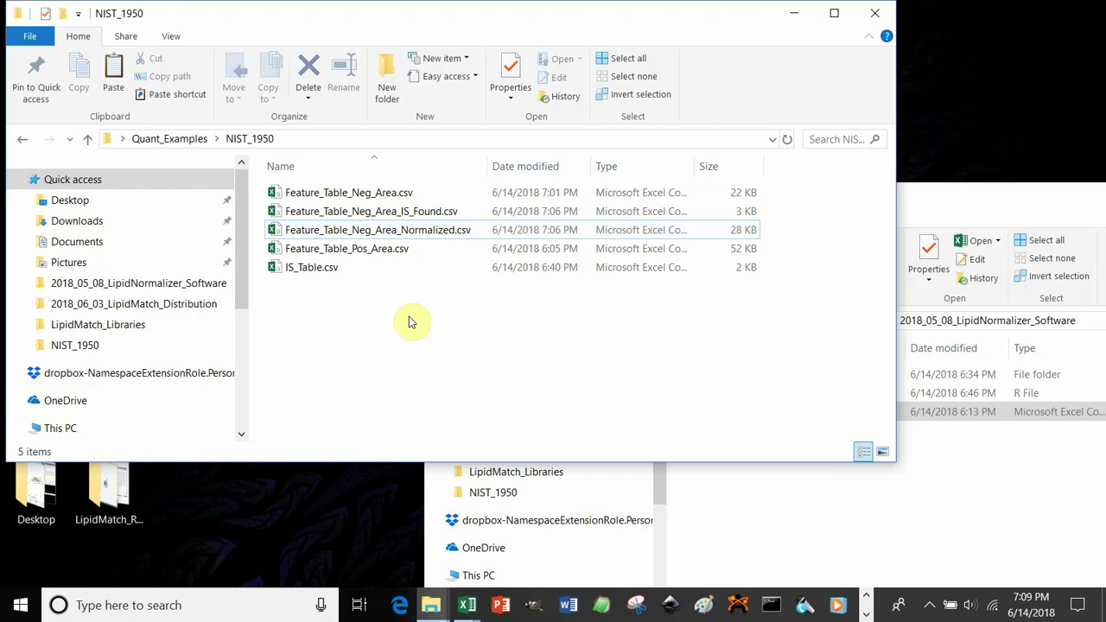
left_click(875, 13)
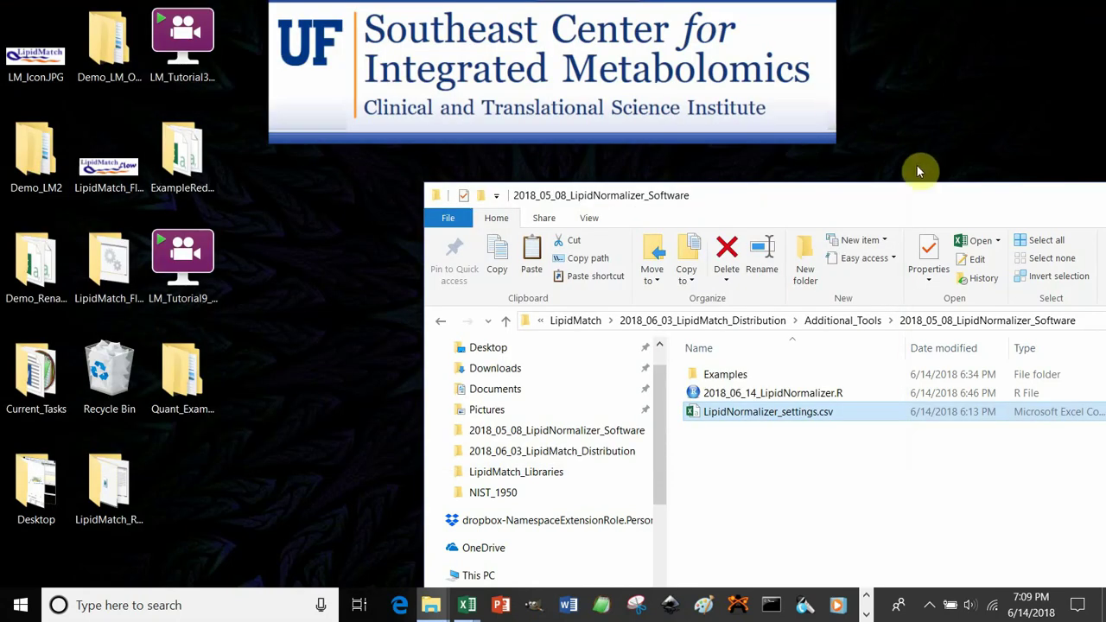
left_click_drag(929, 199, 448, 201)
left_click(789, 217)
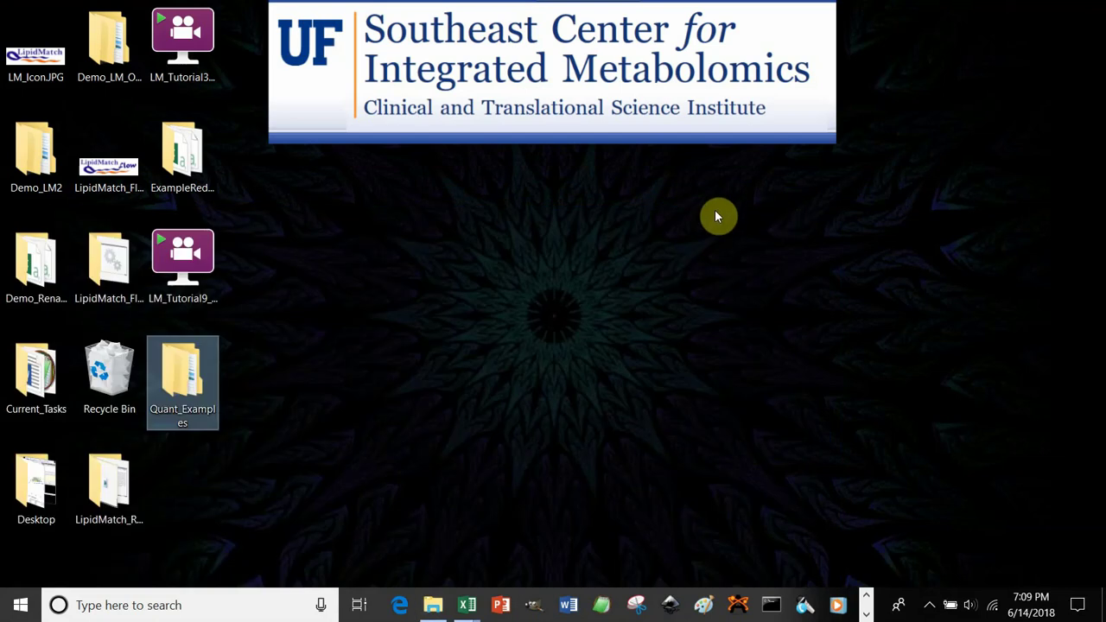